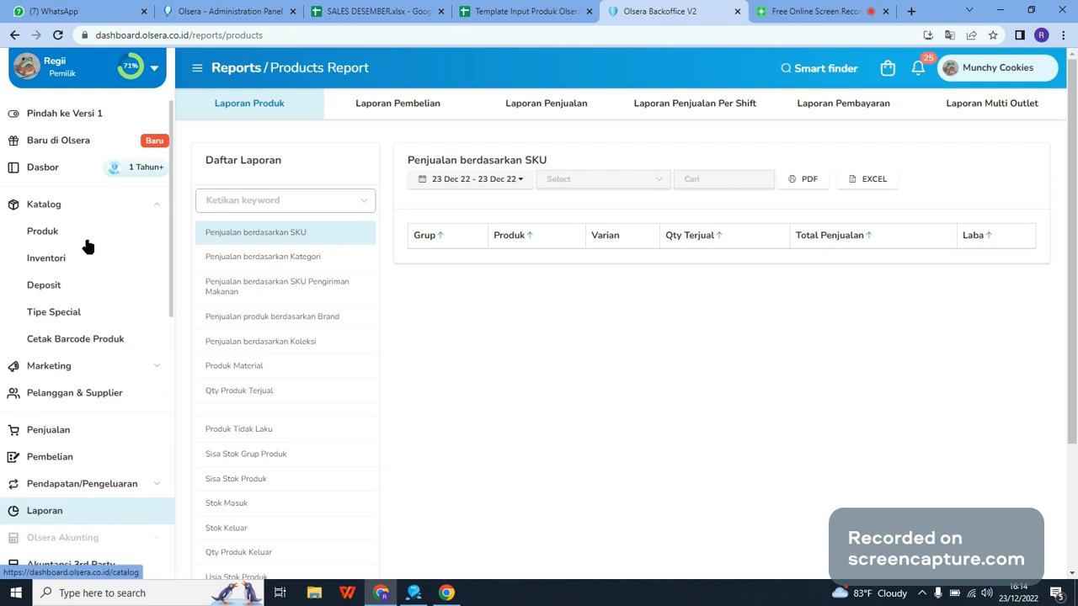
Step: Switch between the Olsera backoffice reports page and the Olsera Point of Sale app to view both parts of the system
click(63, 204)
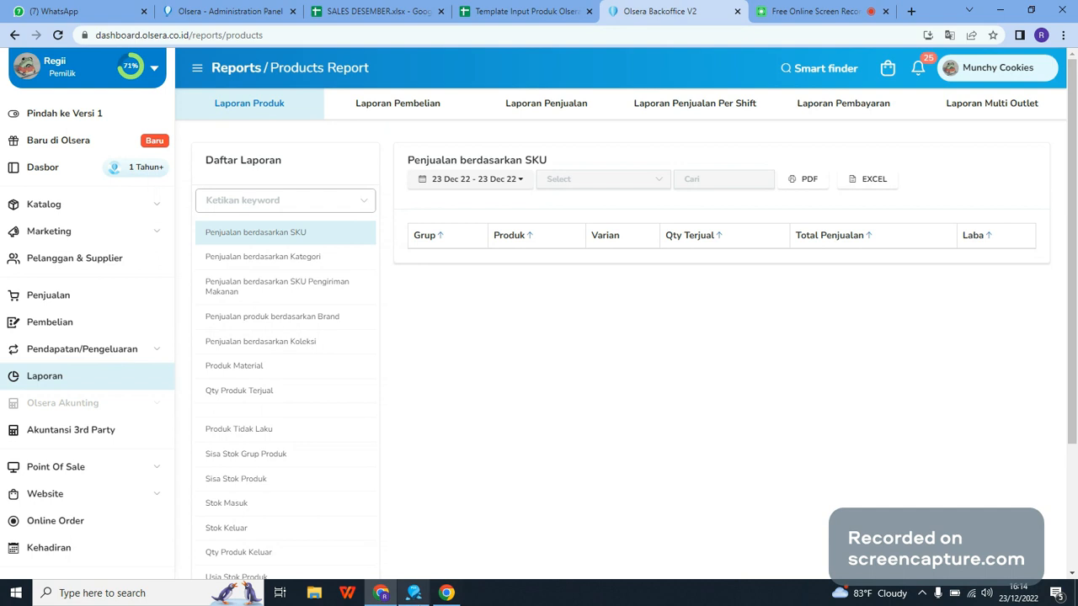
mouse_move(417, 596)
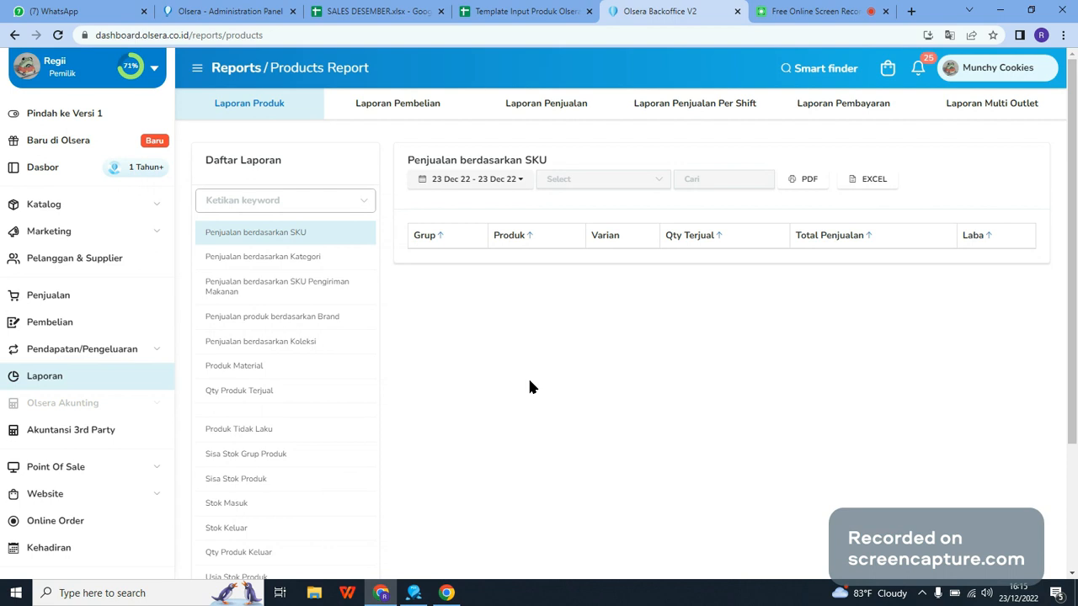
click(412, 594)
mouse_move(426, 587)
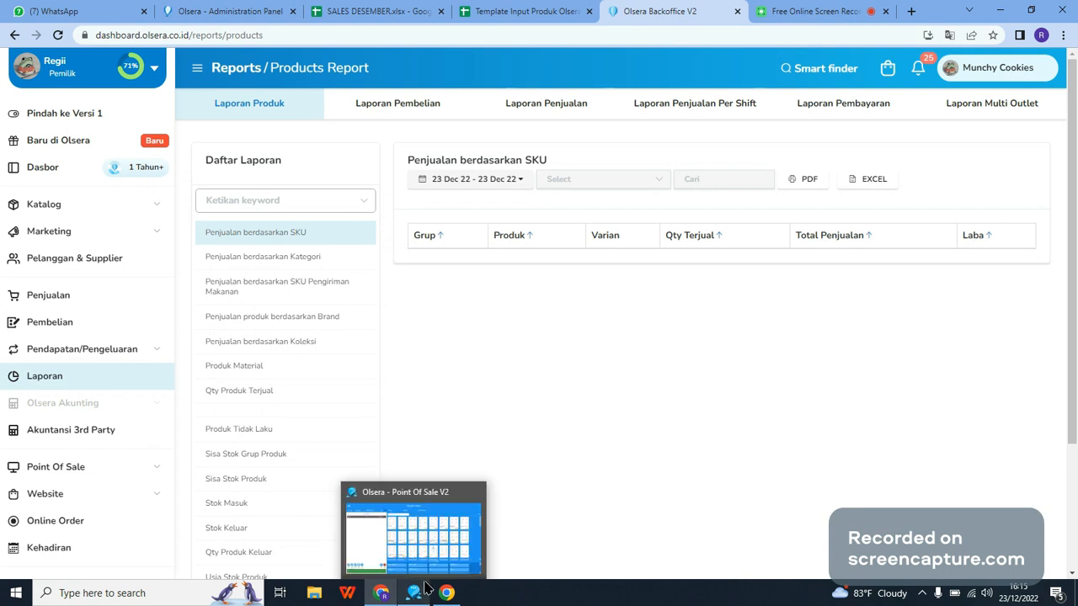
click(412, 526)
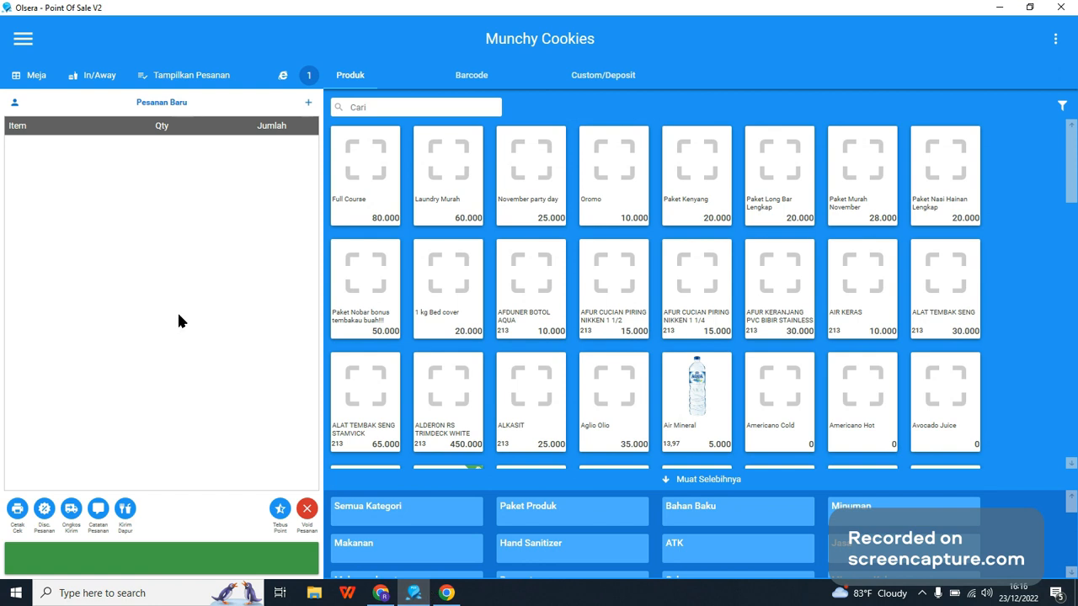
mouse_move(386, 596)
click(384, 572)
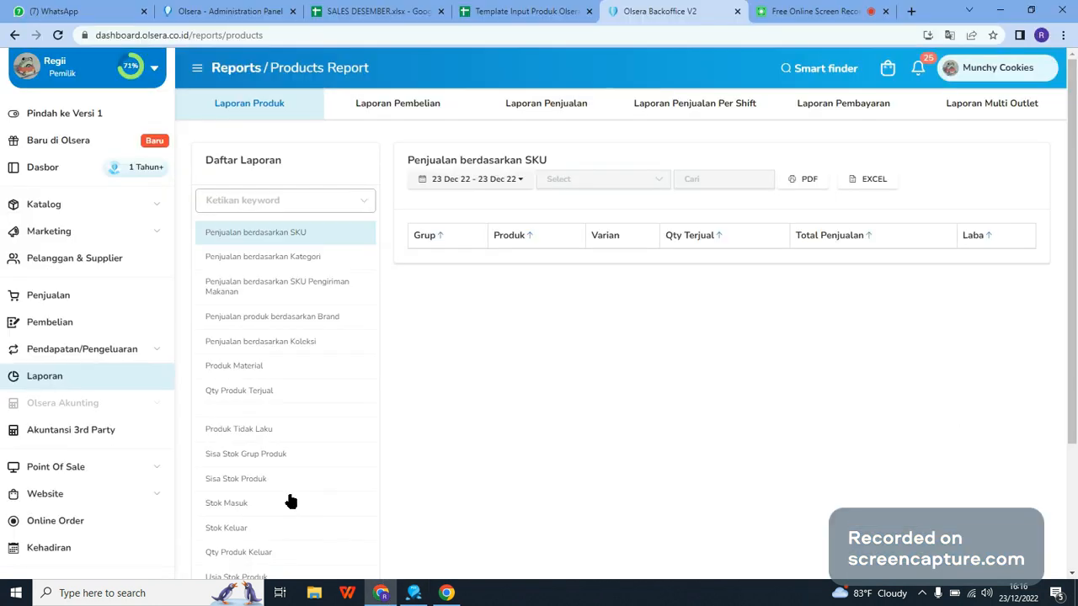
click(413, 592)
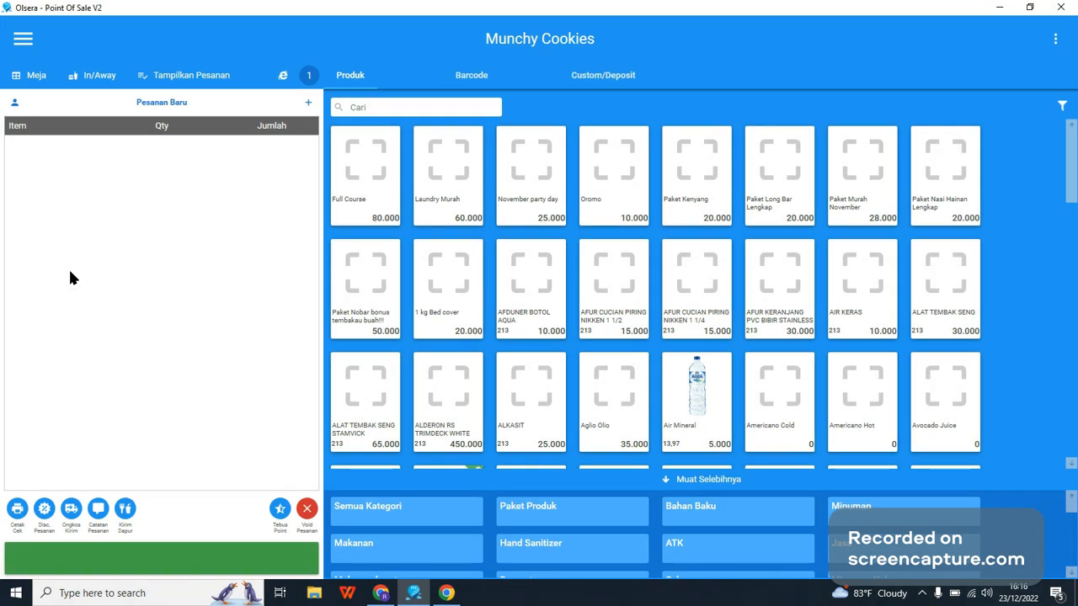
mouse_move(419, 596)
click(406, 603)
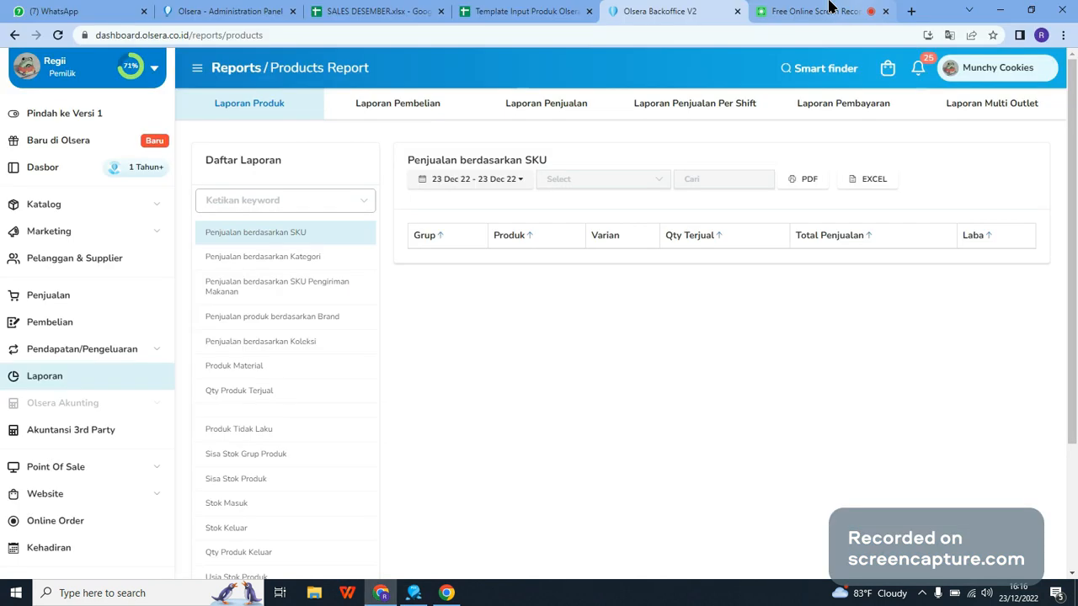
Step: Open the Olsera website in a new browser tab, place it before the screen recorder tab, and dismiss the year-end promo pop-up
click(913, 15)
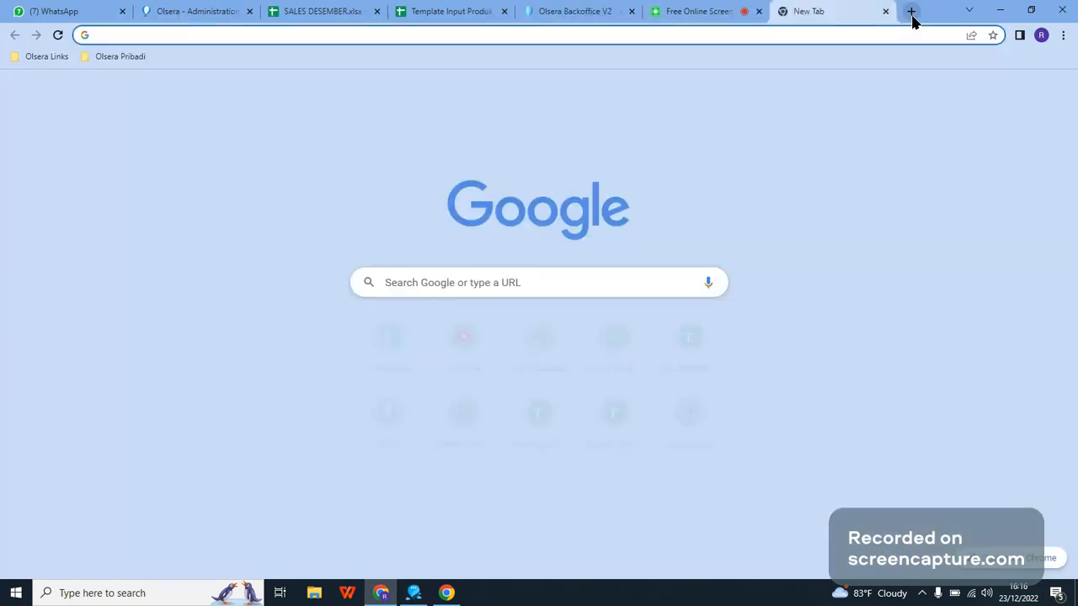
text(o)
key(Return)
drag(817, 11, 701, 5)
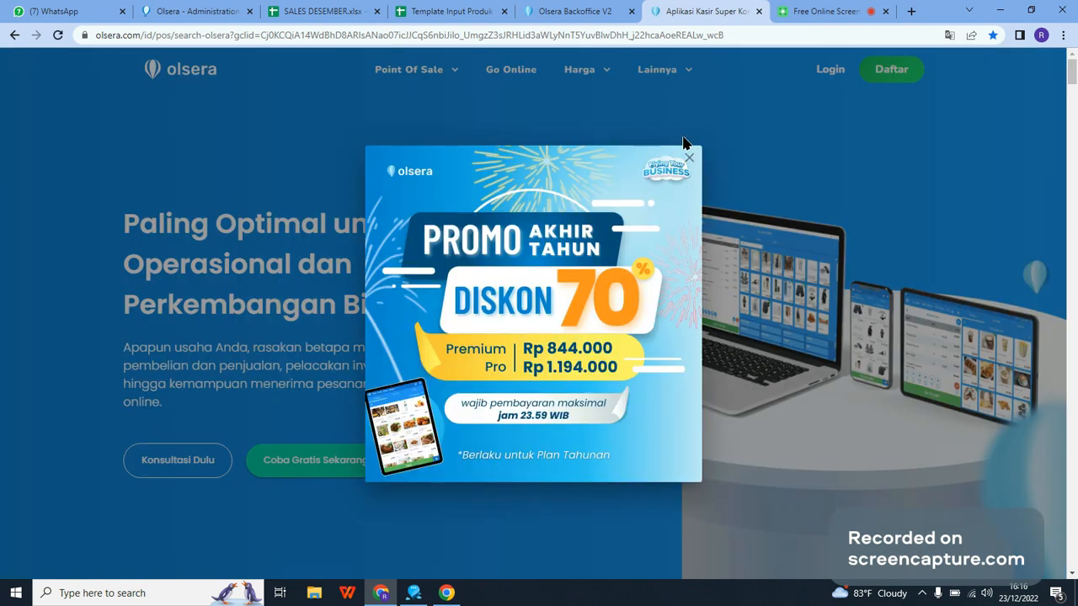
click(682, 143)
Step: Open the Olsera POS download page and review the Windows versions and the additional installs for Windows
mouse_move(667, 67)
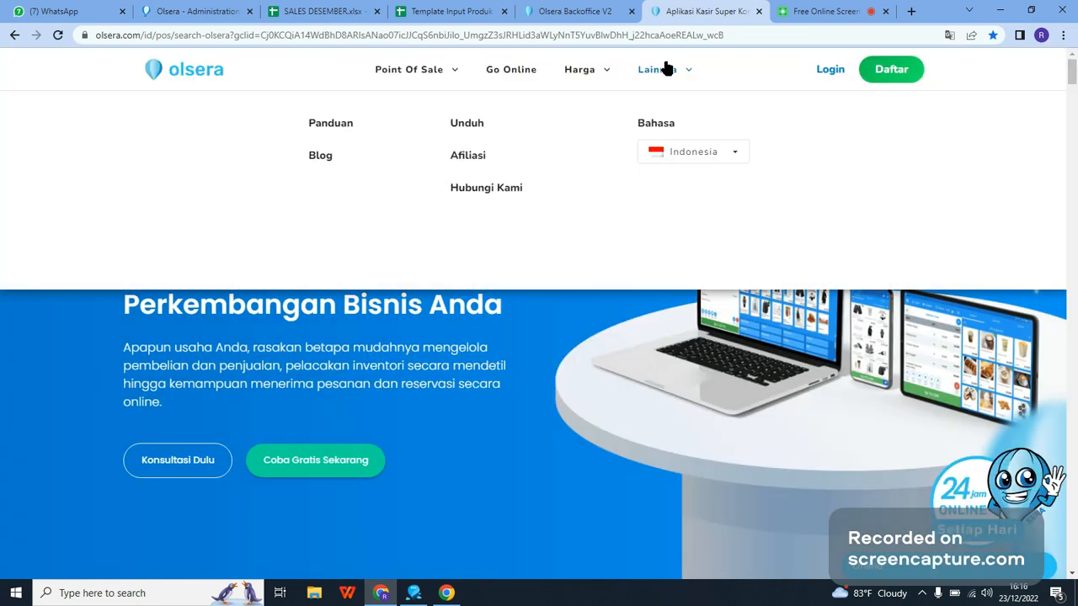
click(464, 128)
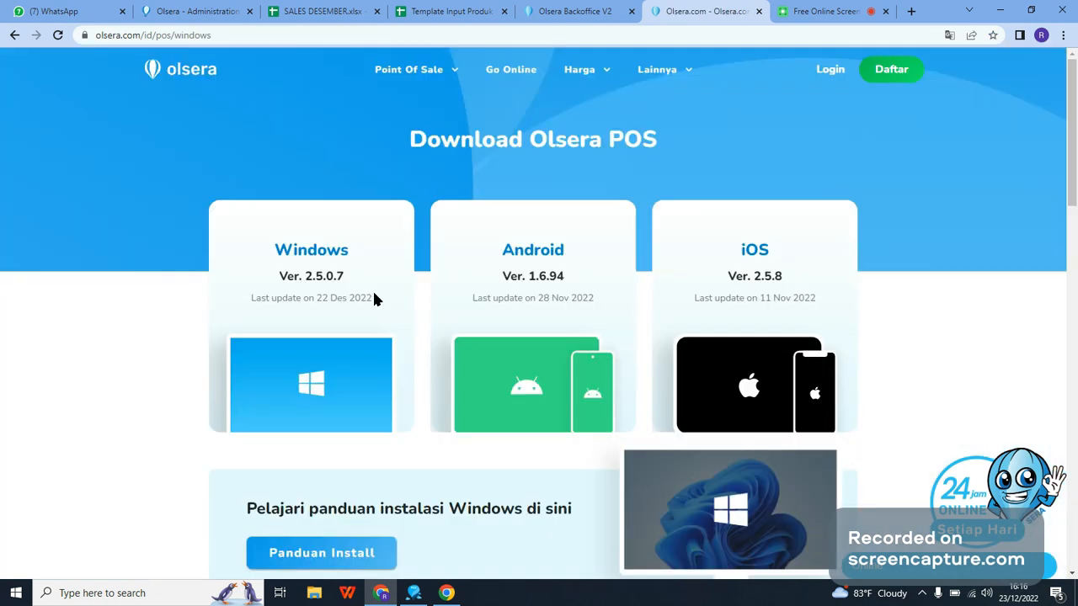
mouse_move(284, 240)
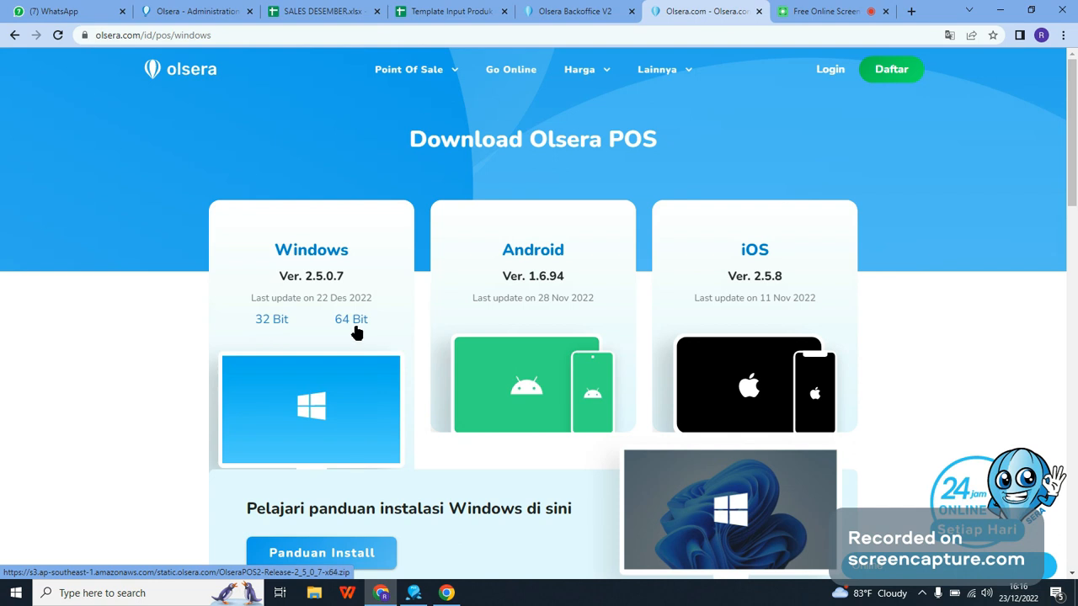
scroll(357, 373, down, 3)
scroll(226, 124, down, 3)
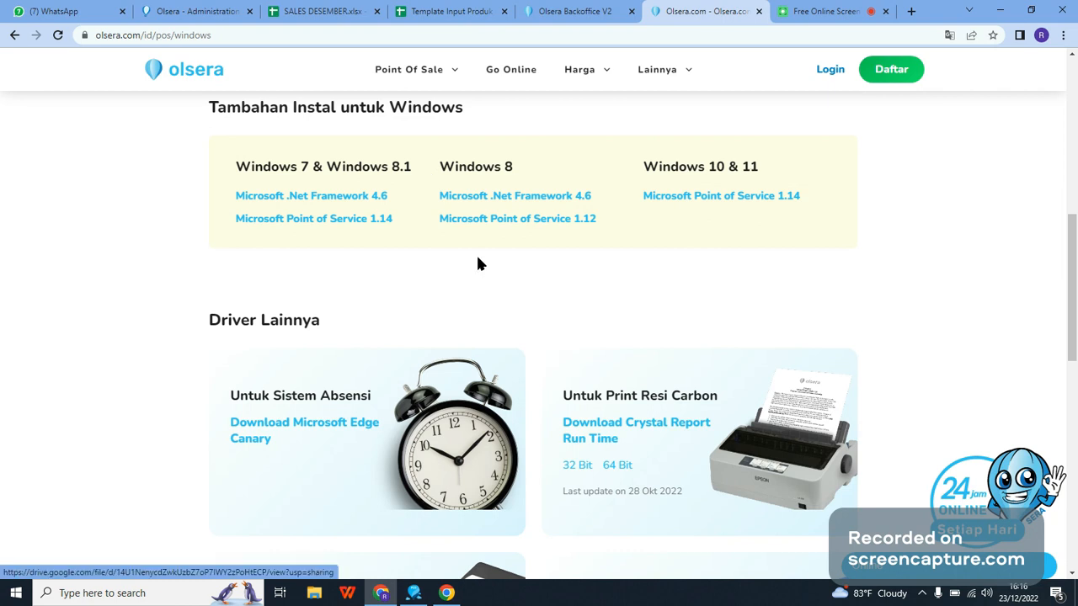
scroll(477, 257, up, 5)
scroll(699, 404, down, 3)
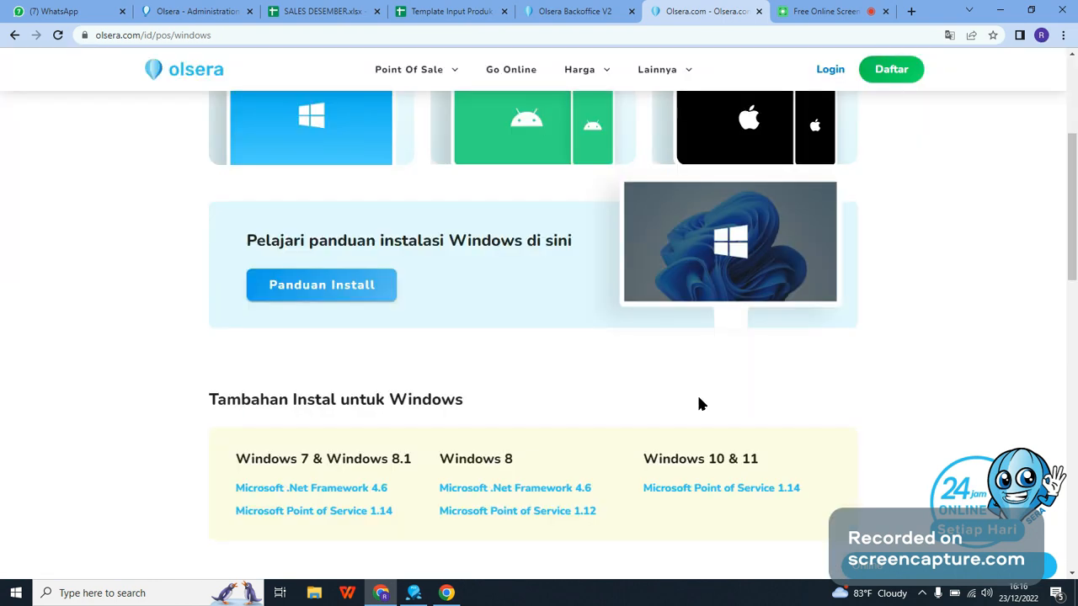
drag(203, 410, 464, 407)
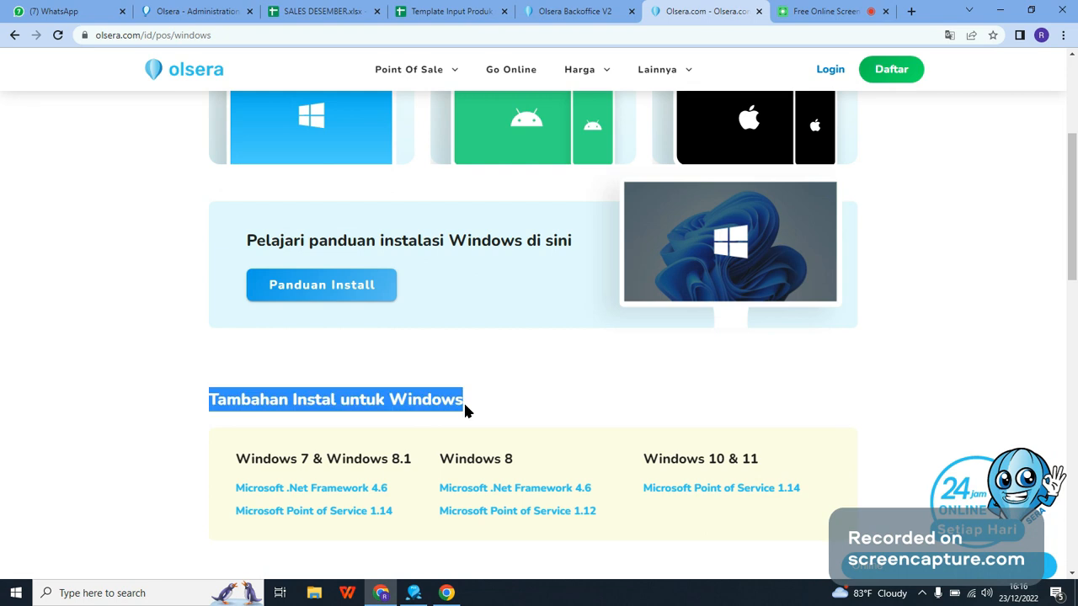
click(474, 401)
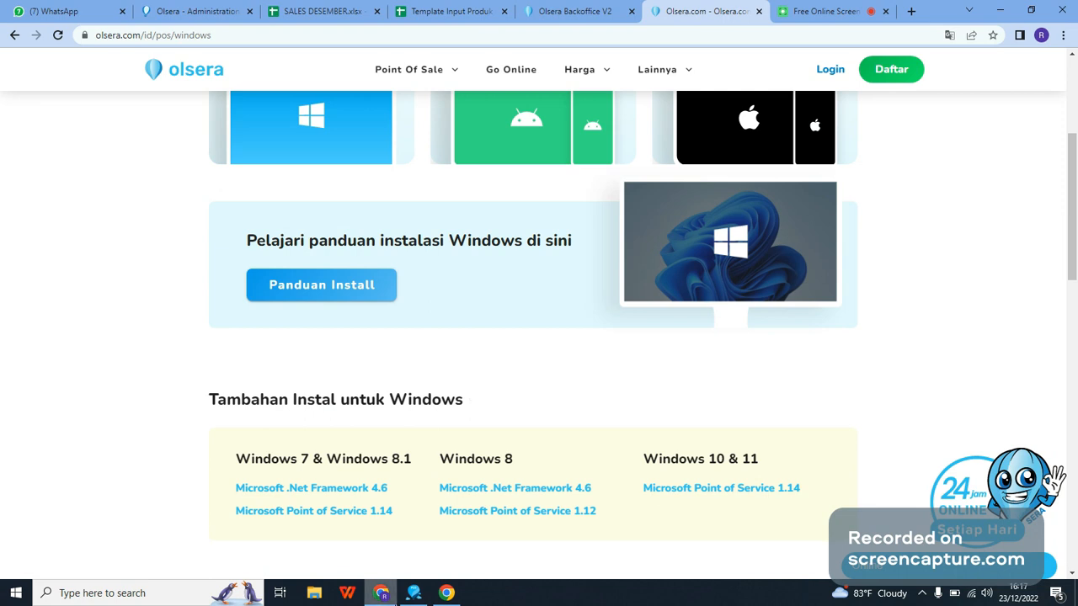
Step: View the Point of Sale app's product screen and return to the Olsera Backoffice products report in the browser
click(392, 598)
click(406, 598)
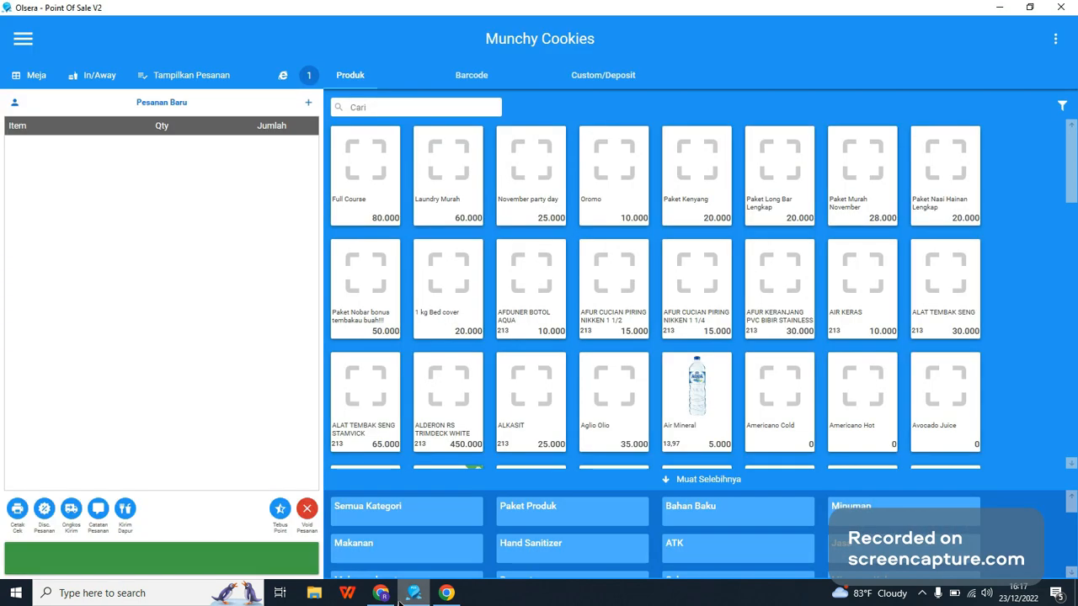
click(384, 596)
click(581, 12)
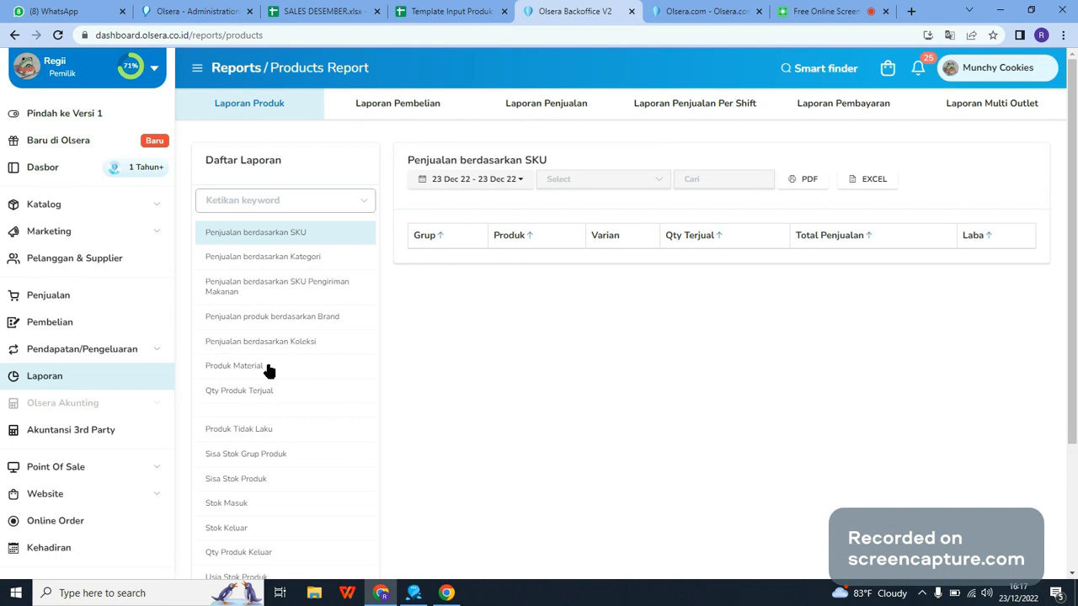
Step: Open the account profile and change the backoffice language to English
click(80, 79)
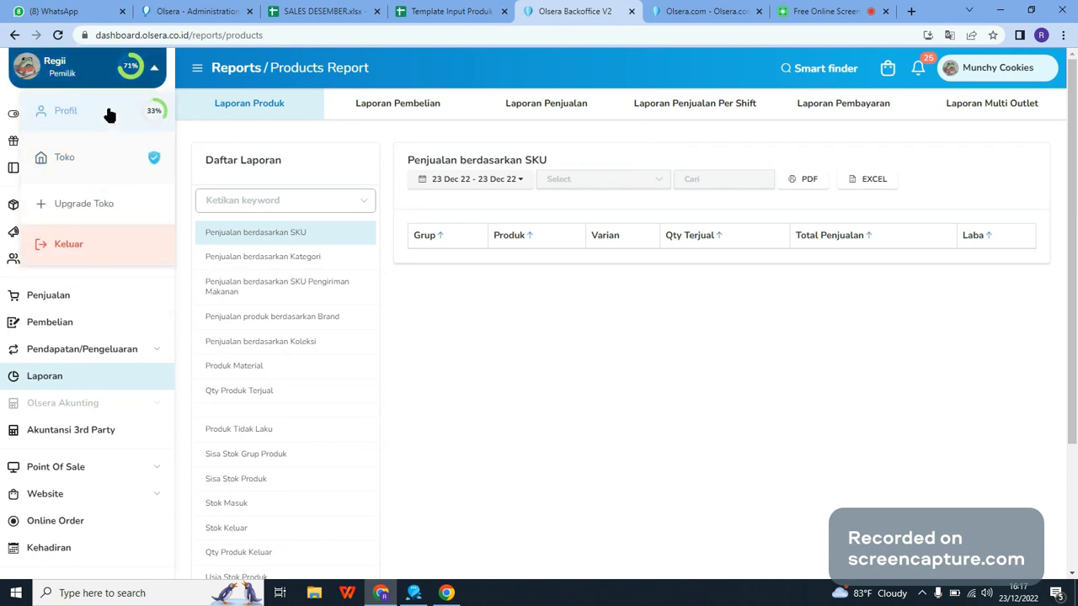
click(107, 112)
scroll(463, 438, down, 2)
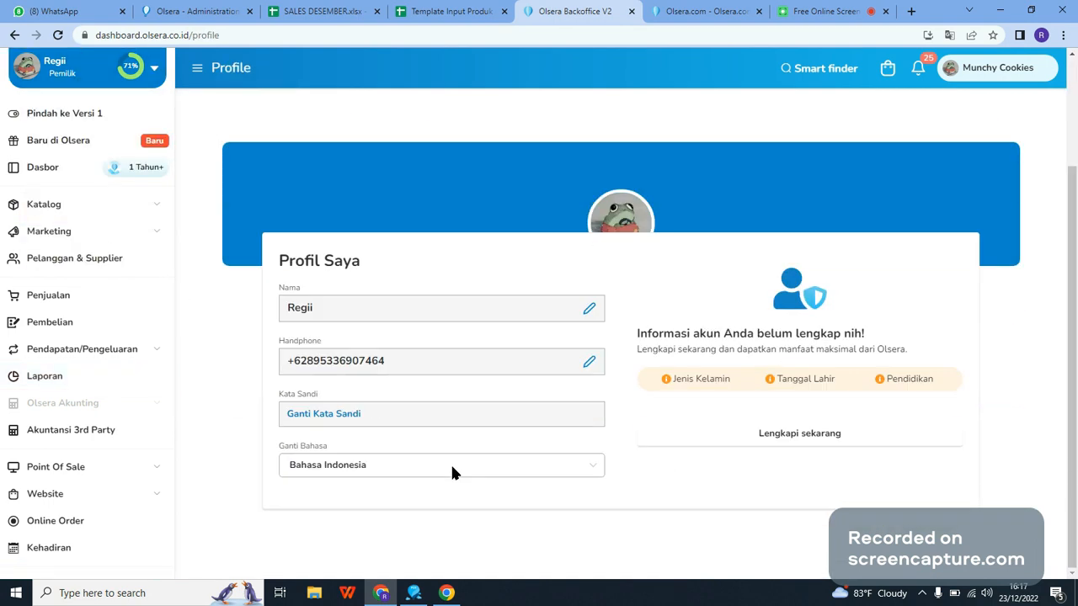
click(369, 476)
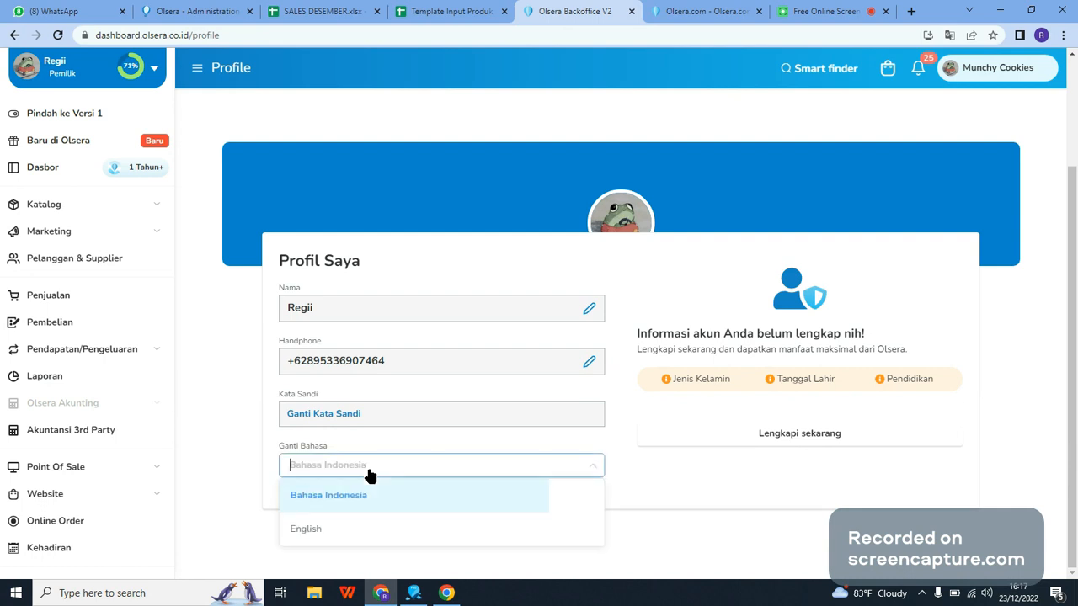
click(324, 530)
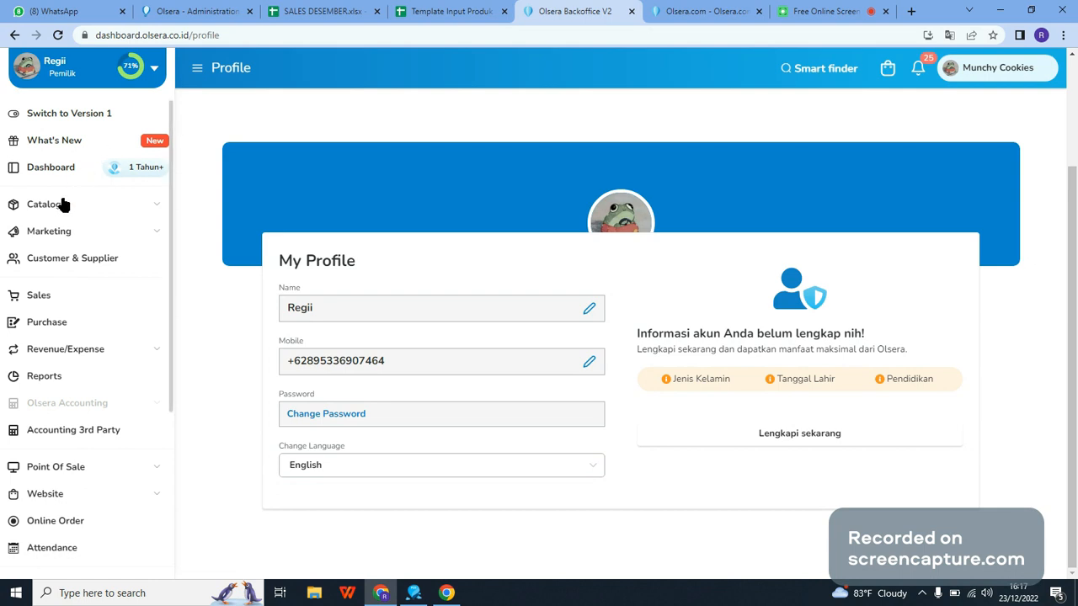
Step: Compare the Point of Sale app with the backoffice profile page, finishing on the backoffice
click(414, 593)
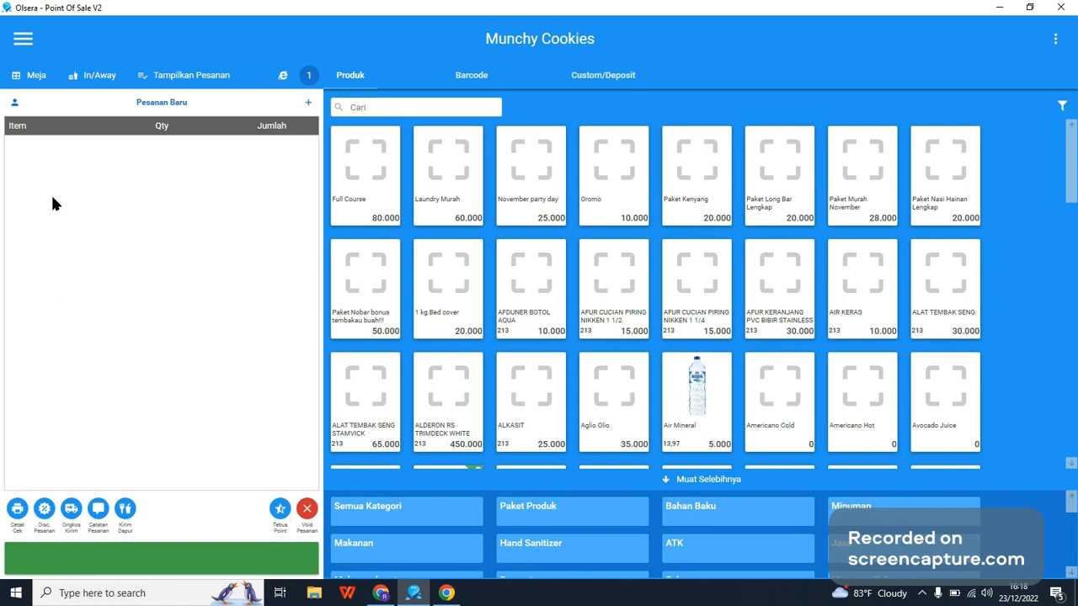
click(383, 594)
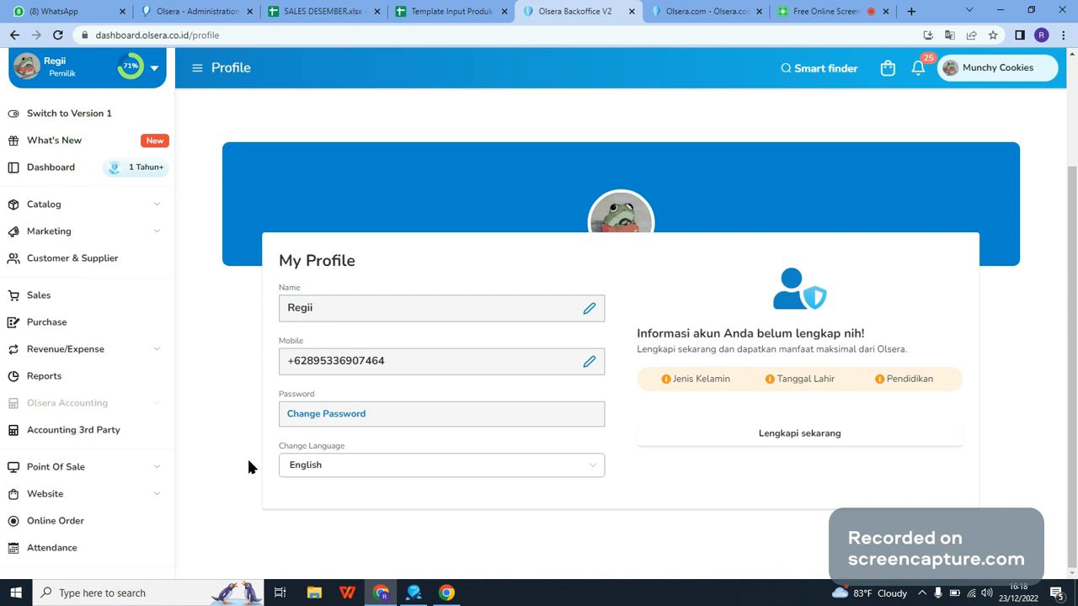
click(381, 593)
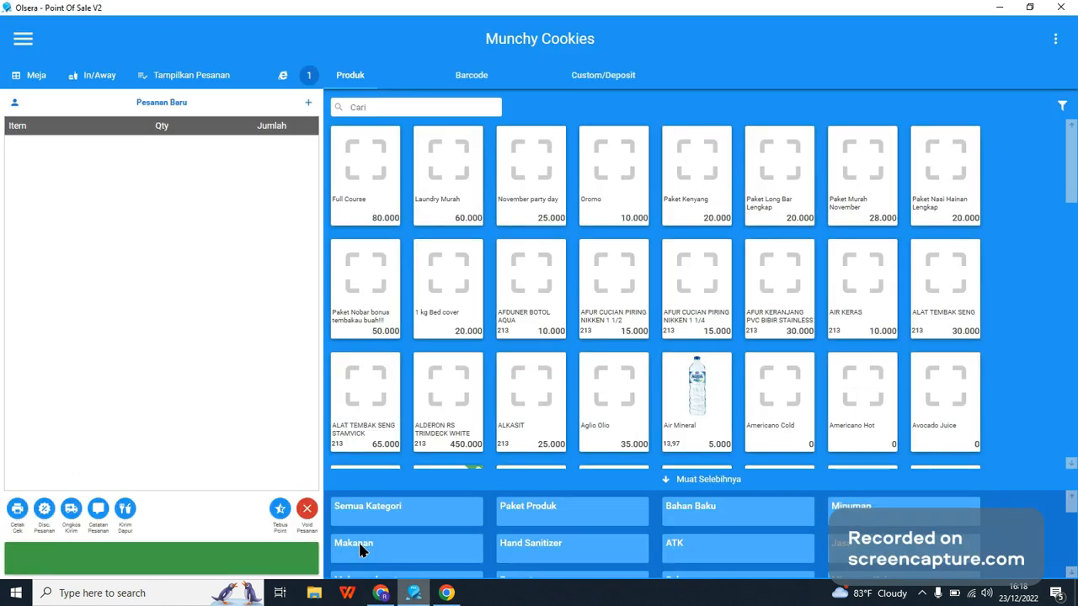
click(385, 596)
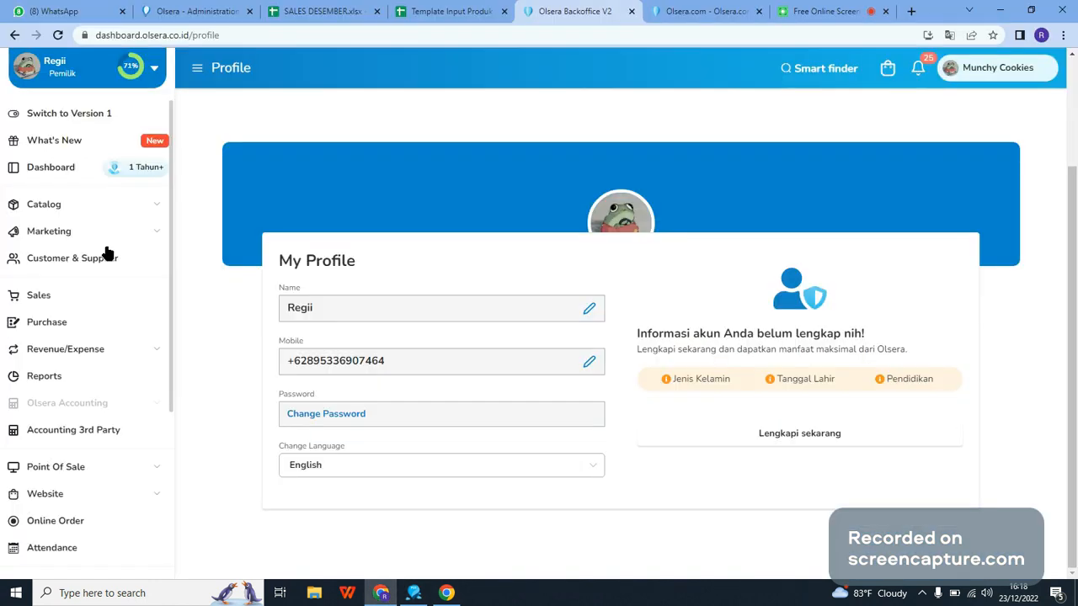
Step: Open the product catalog, review the fields of the blank Add Product form, and leave it without saving
click(34, 202)
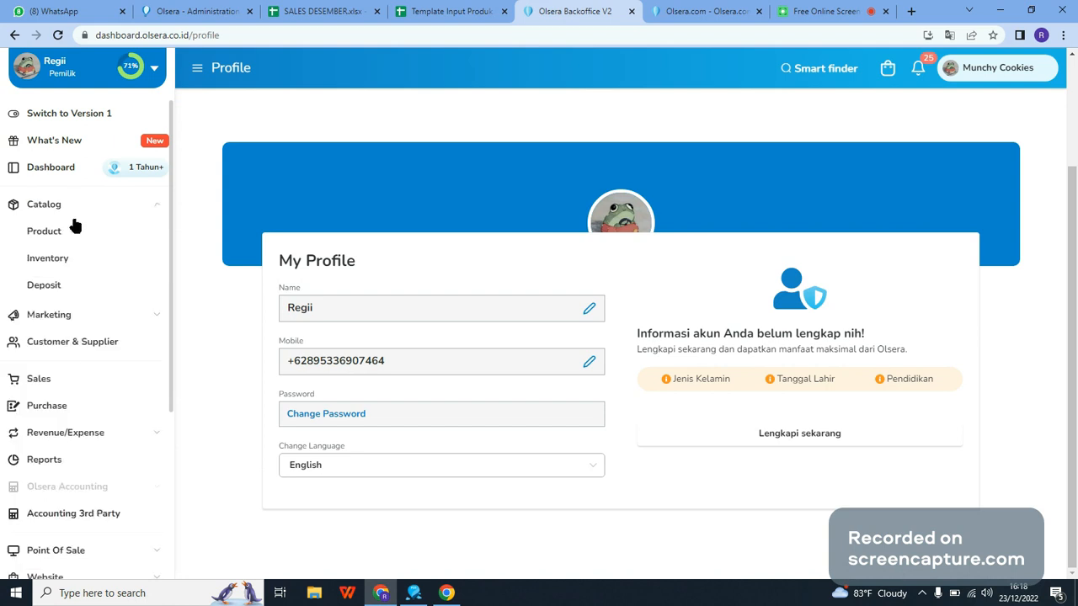
click(44, 230)
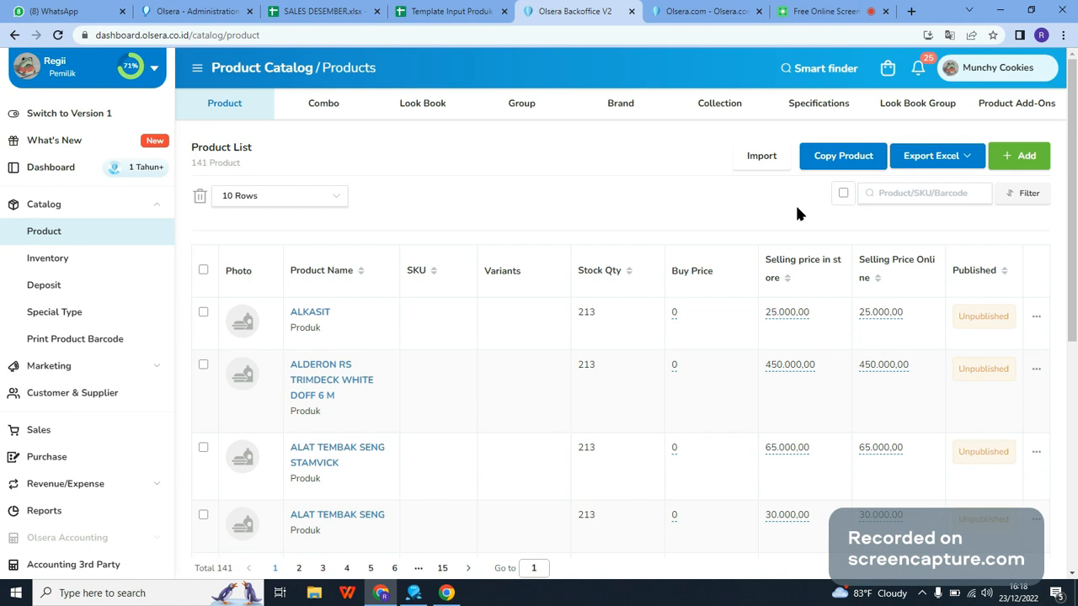
click(1014, 169)
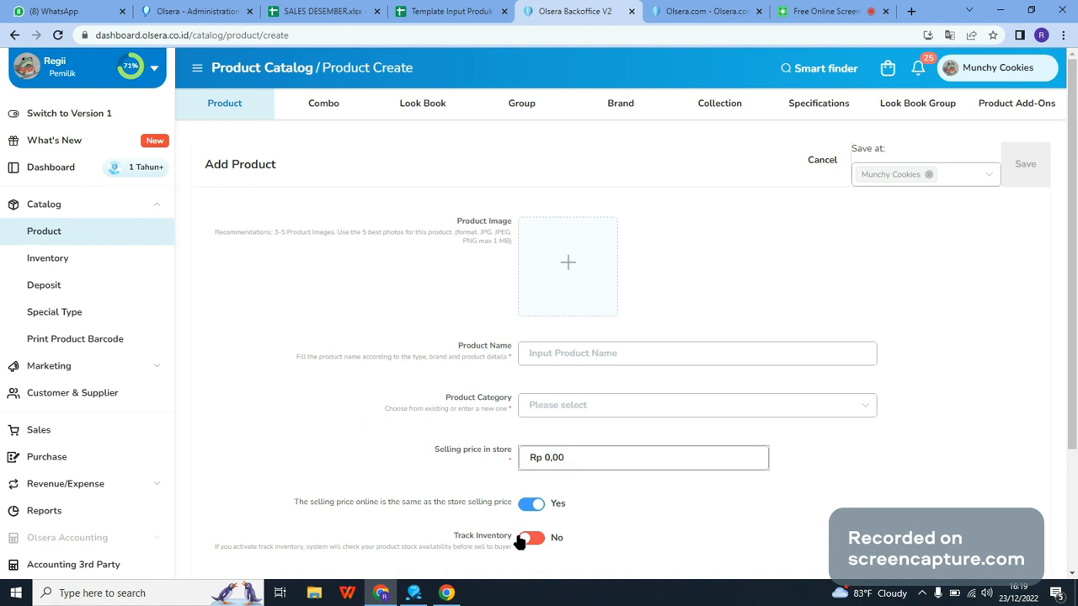
scroll(539, 535, down, 2)
scroll(543, 529, up, 2)
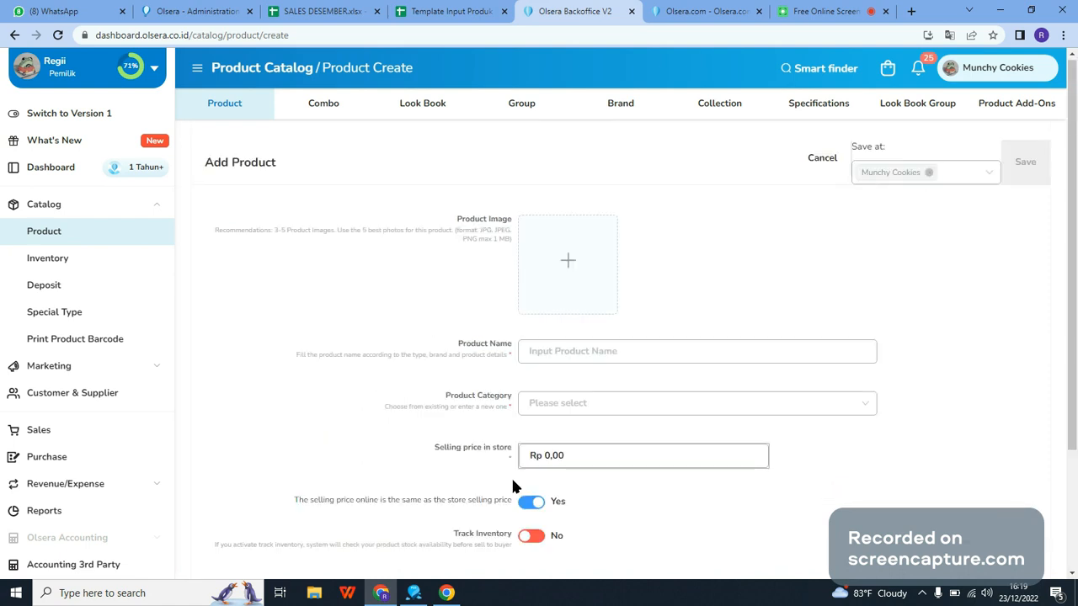
click(819, 165)
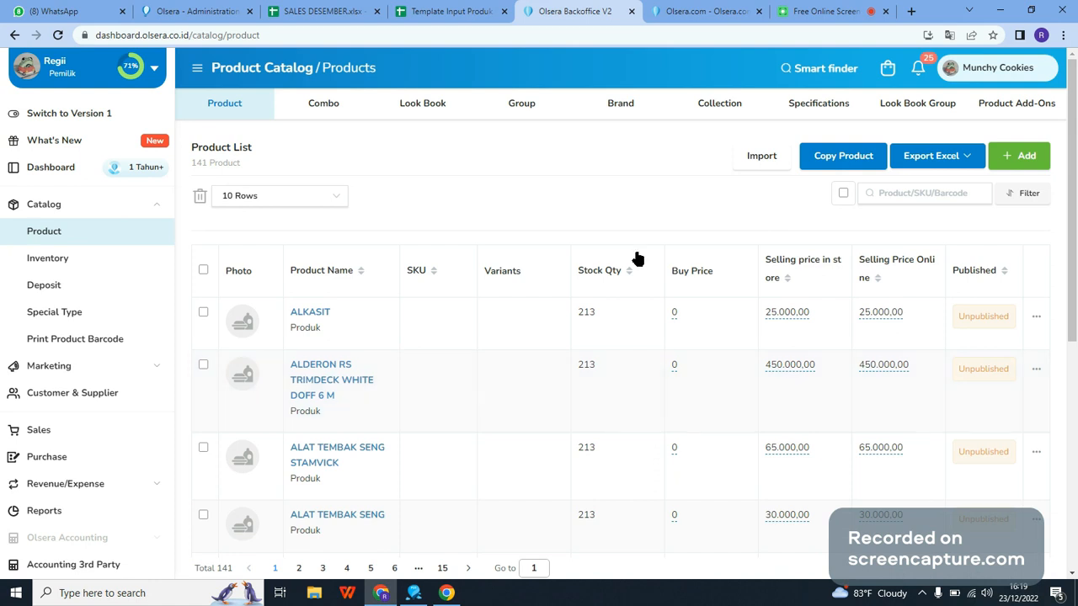
Step: Open the product import dialog, and clear buy_price cell L2 on the Input Produk sheet of Template Input Produk Olsera
click(752, 161)
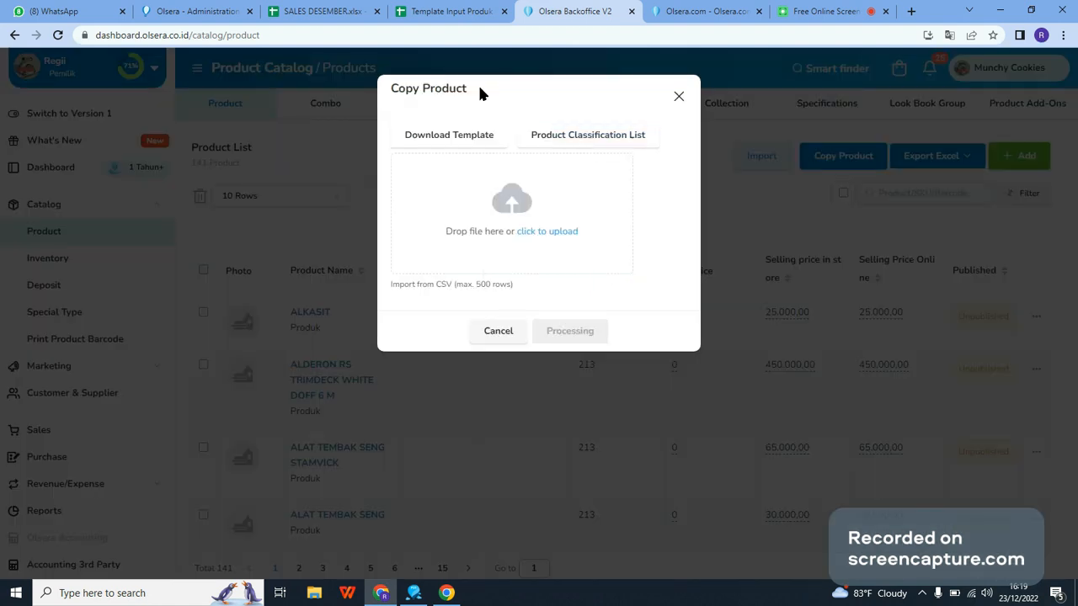
click(452, 11)
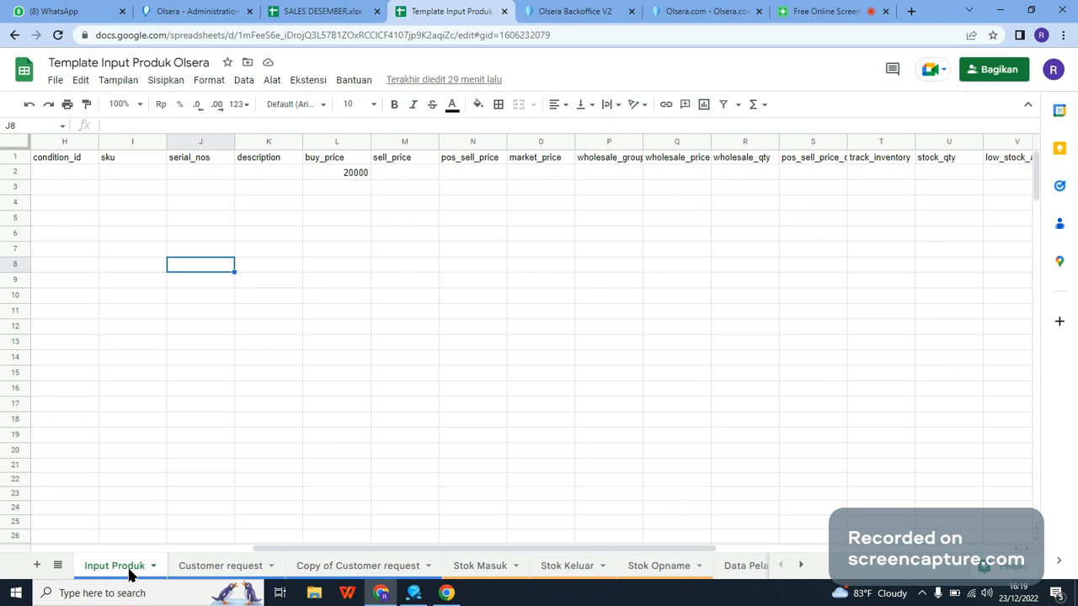
click(341, 174)
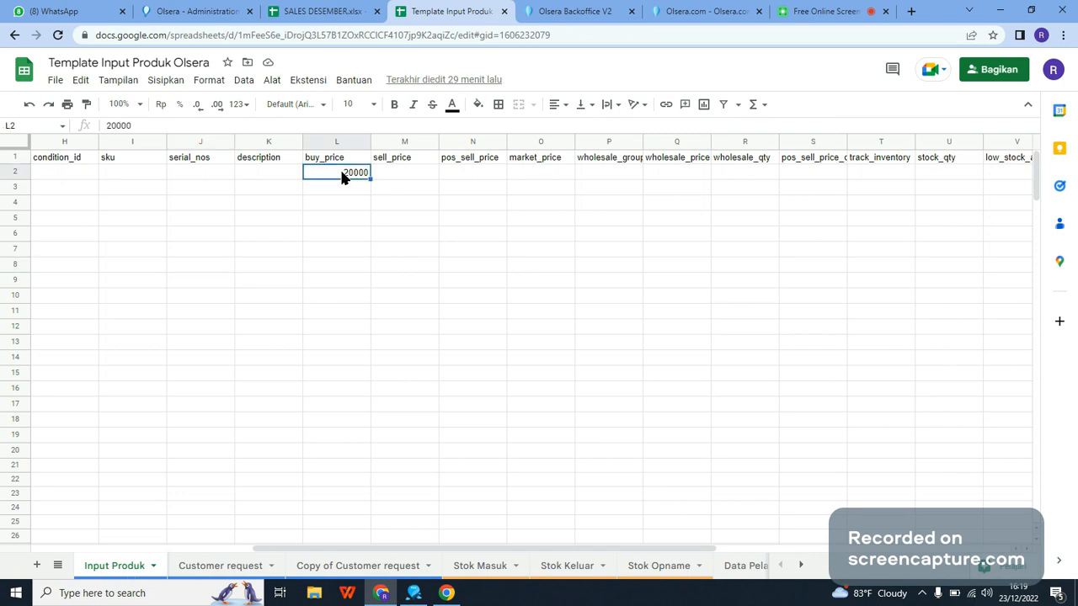
key(Delete)
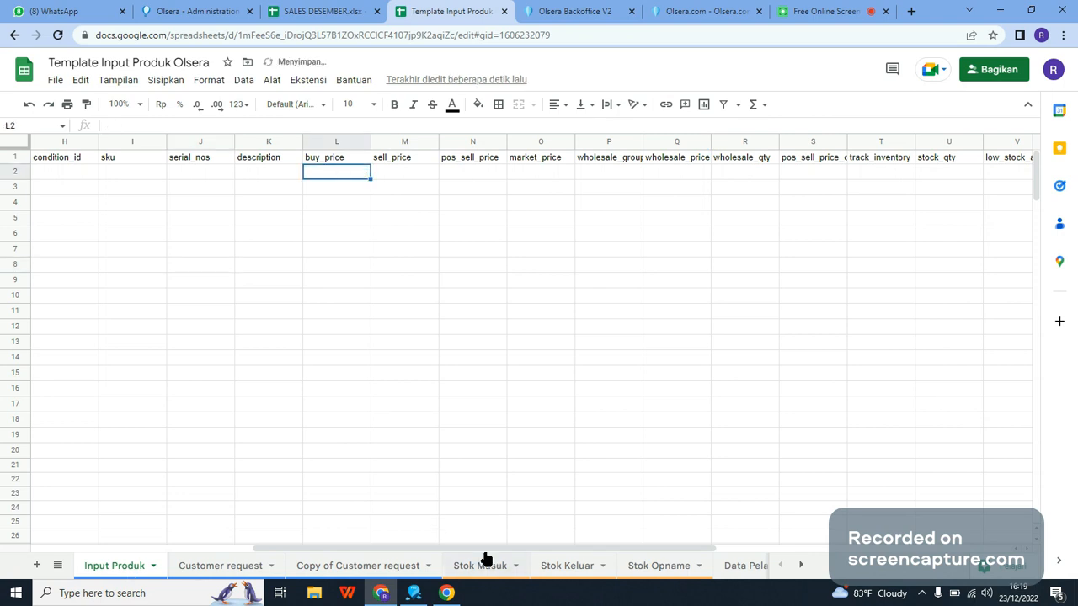
Step: Clear the sample product data in rows 2 to 25 of the Input Produk sheet, keeping the header row
click(480, 565)
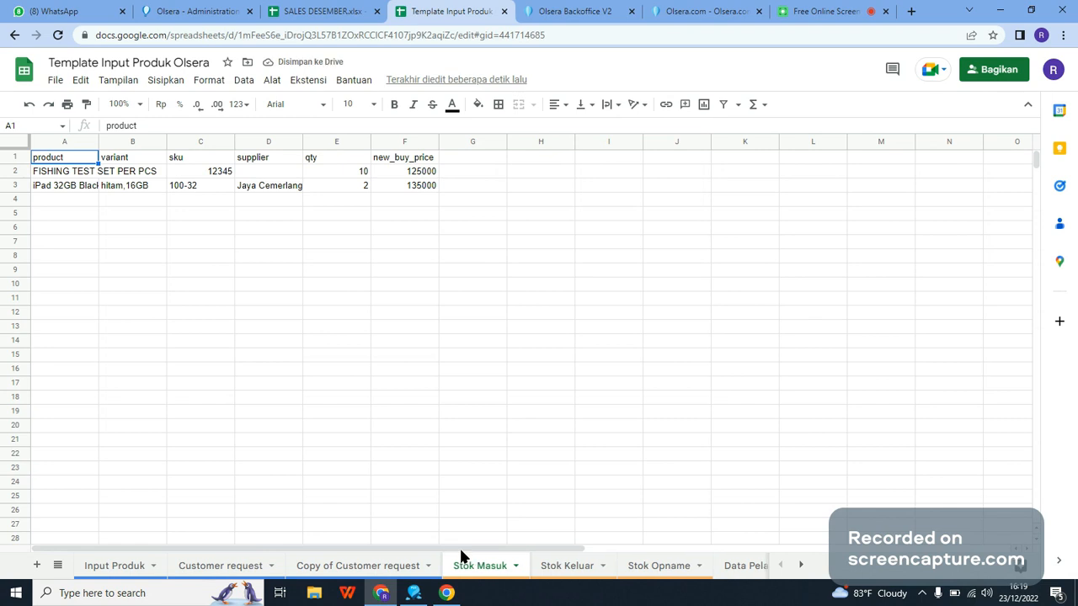
click(114, 566)
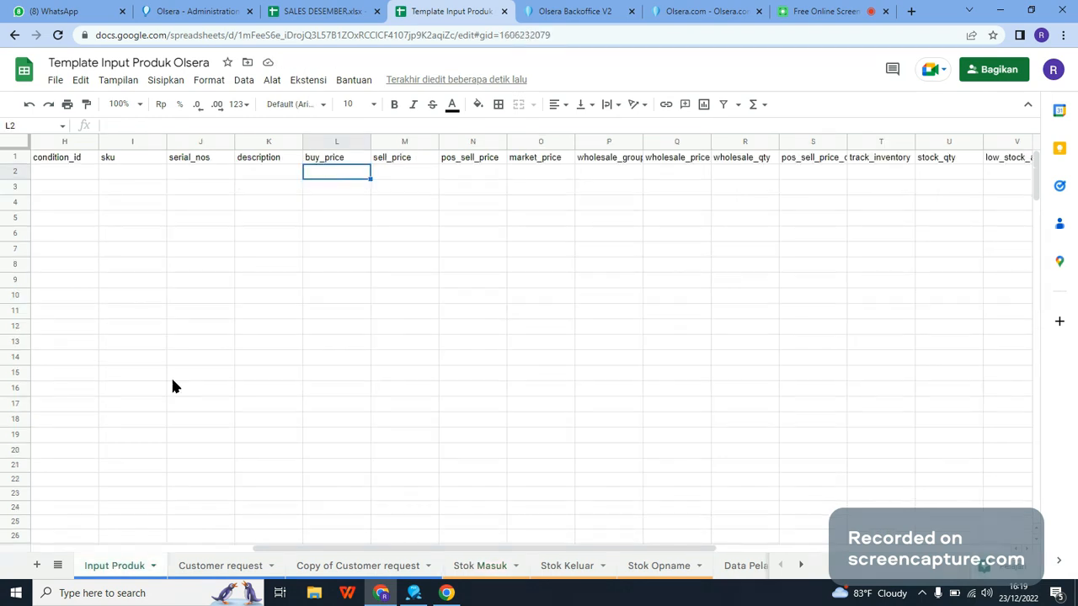
drag(276, 543, 54, 544)
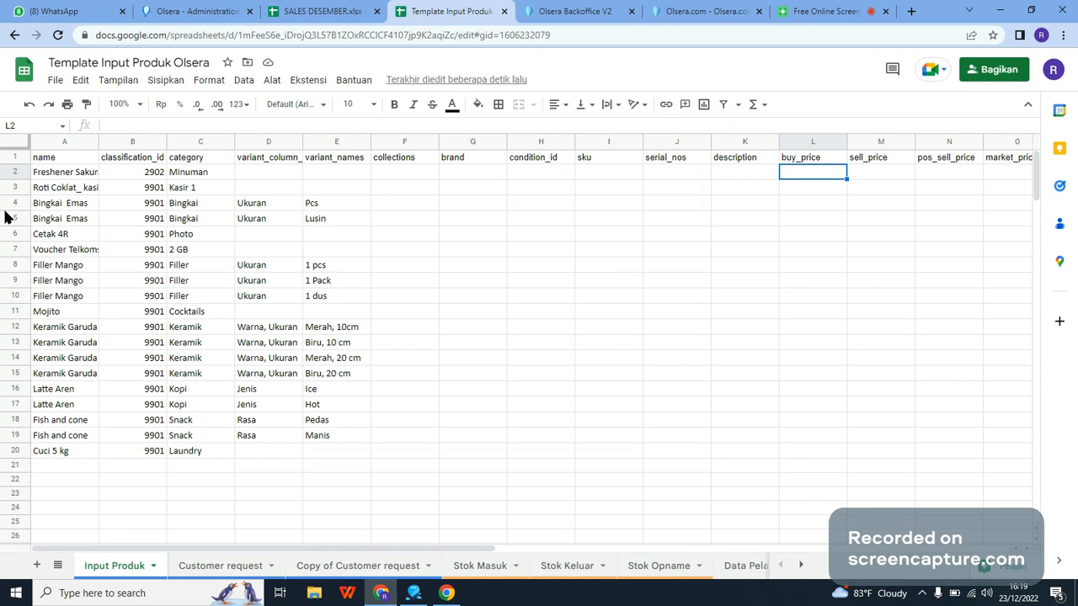
shift+click(3, 522)
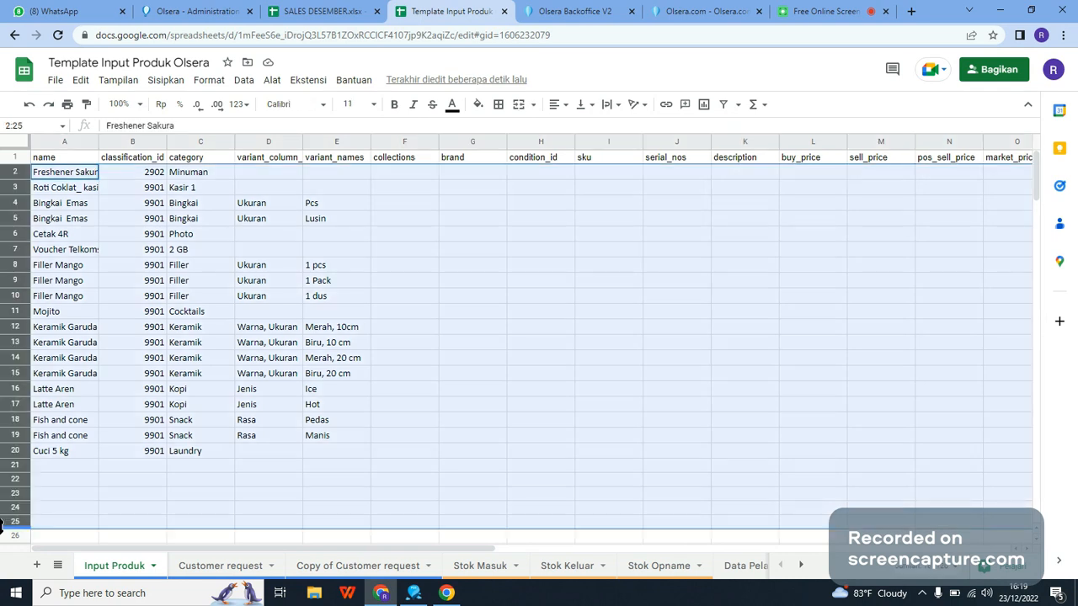
key(Delete)
click(228, 316)
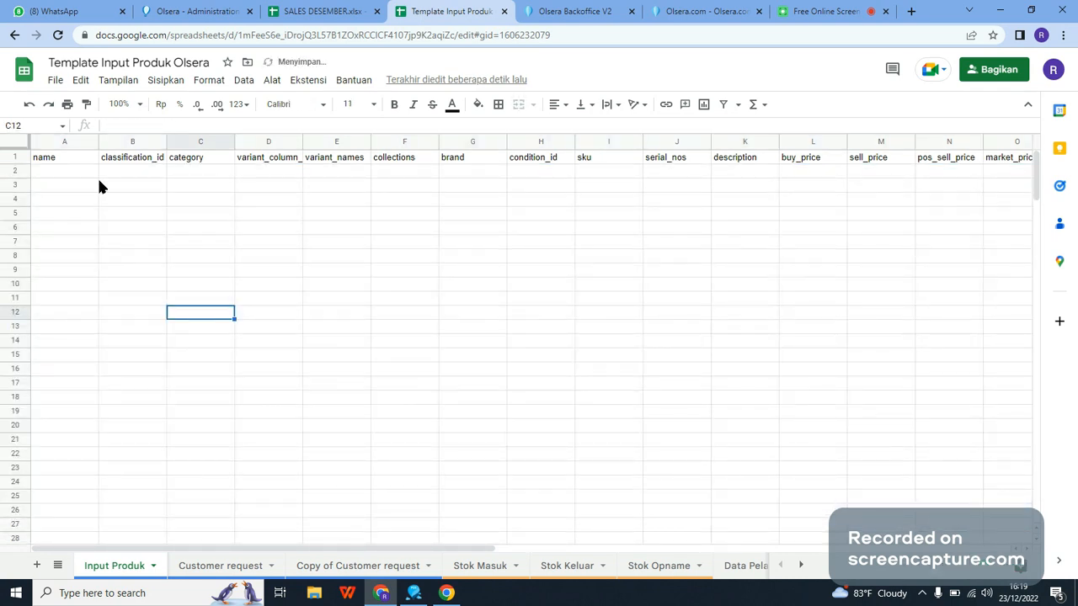
Step: Enter the product names Ice Latte in A2 and Kebab Doner Chicken in A3
click(87, 176)
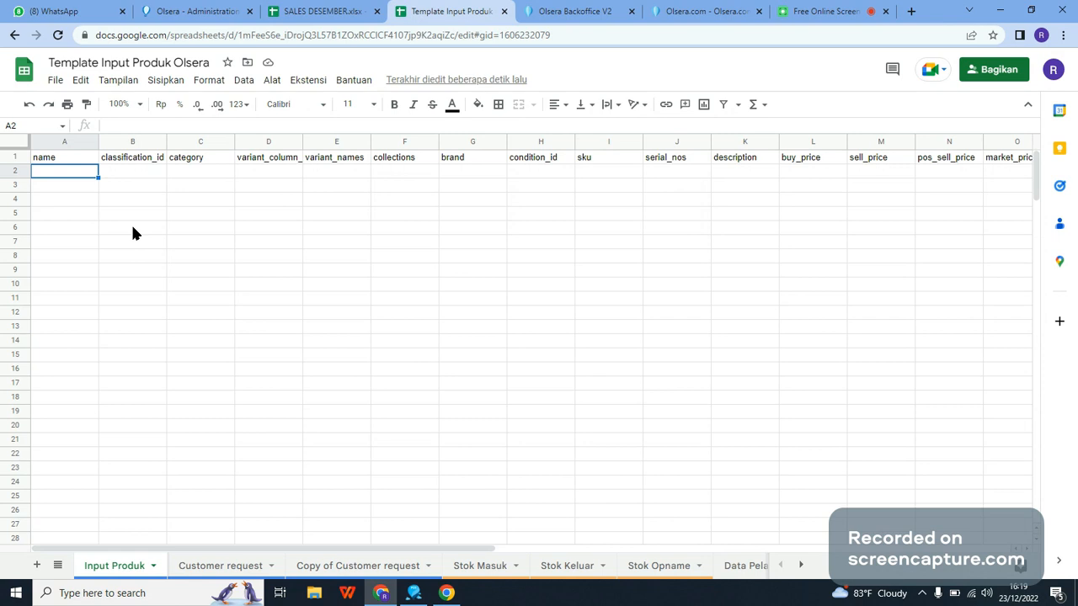
text(Ice)
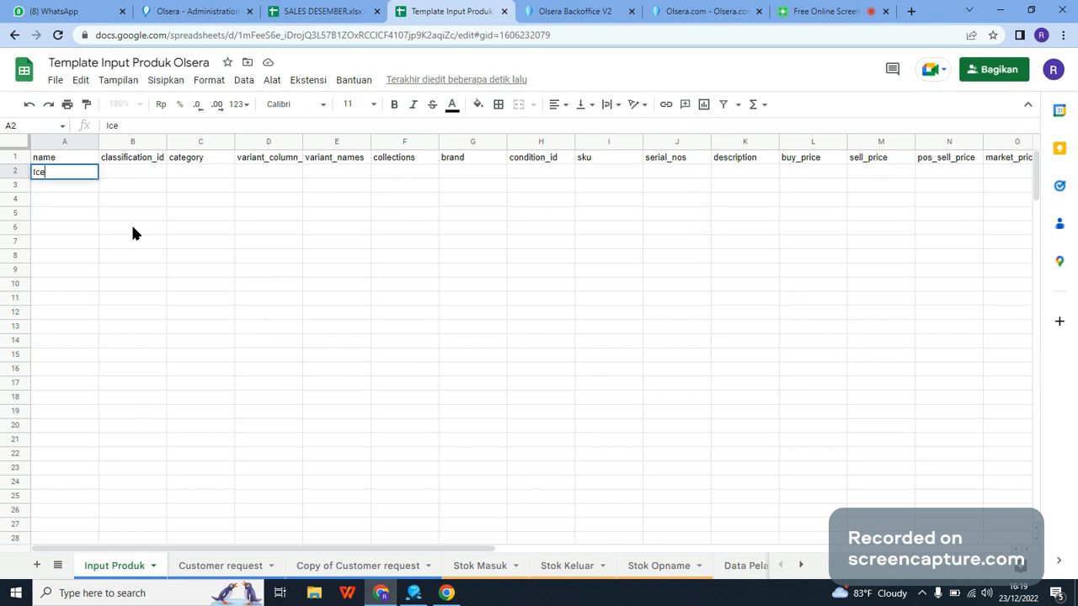
text( Latte)
key(Return)
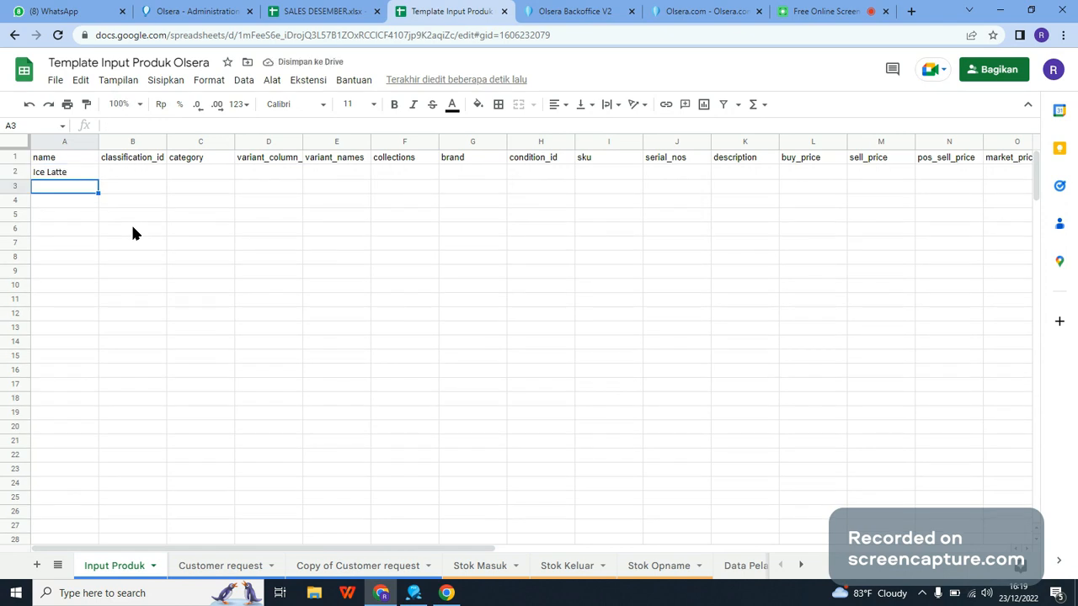
text(Ke)
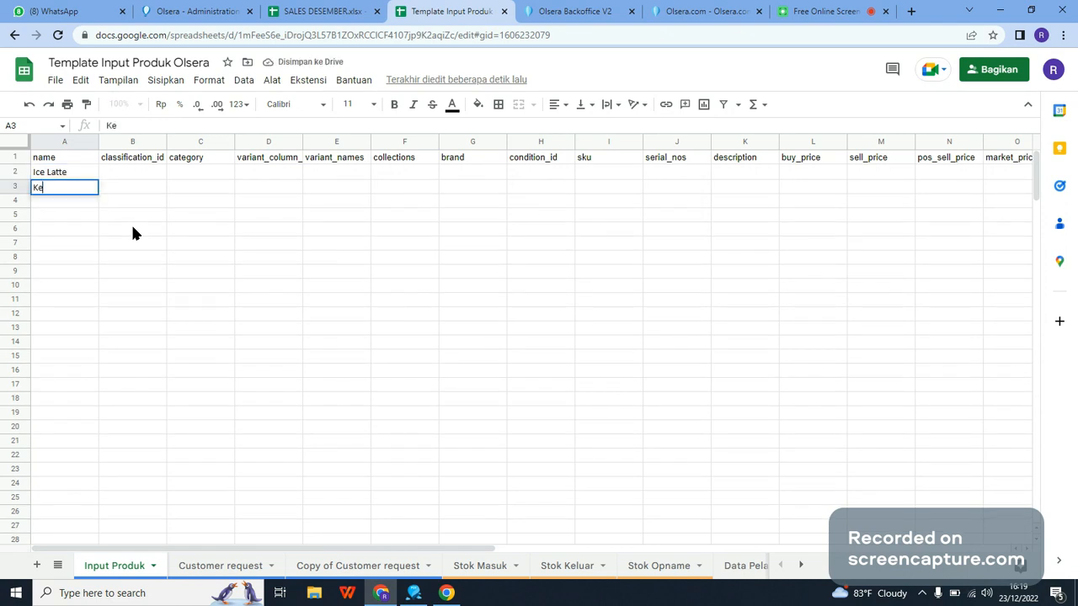
text(bab Doner C)
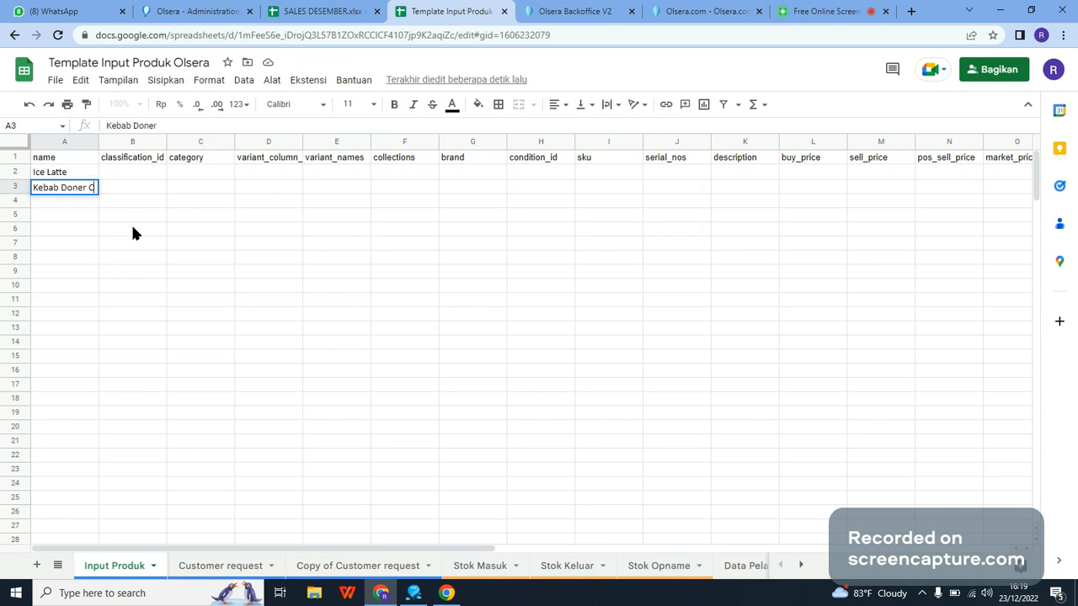
text(hicken)
key(Return)
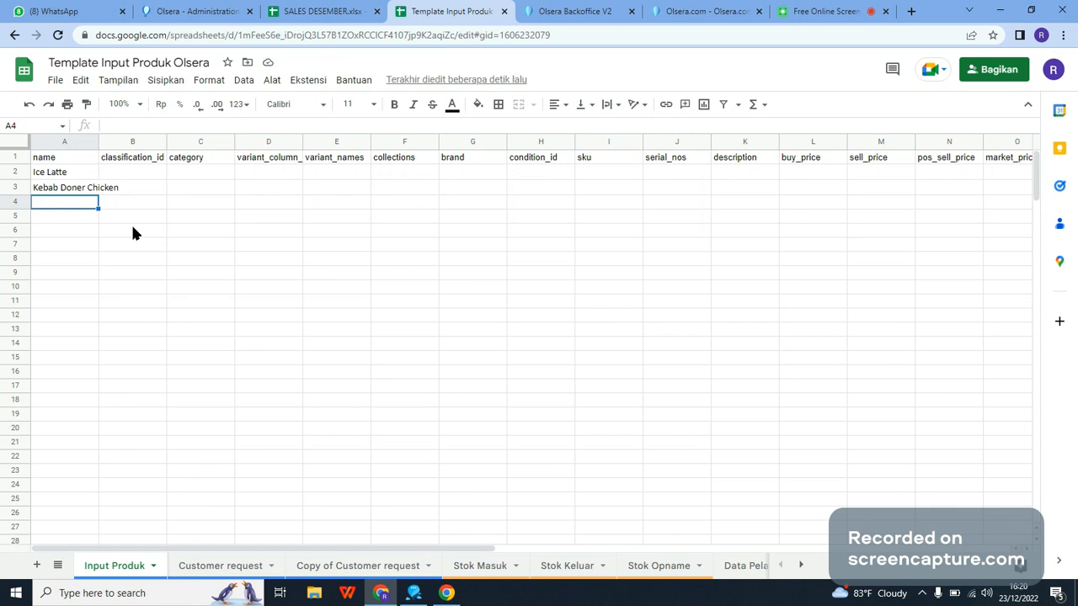
Step: Add the product names Tartar Sauce, Ketchup and Veggies in cells A4 to A6
text(T)
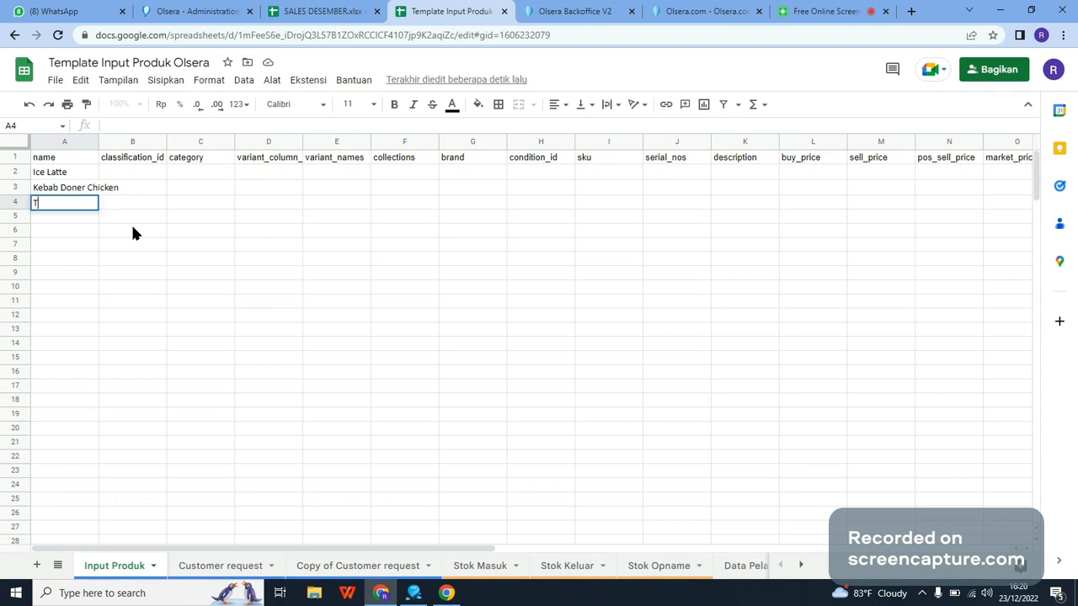
text(artar Sauce)
key(Return)
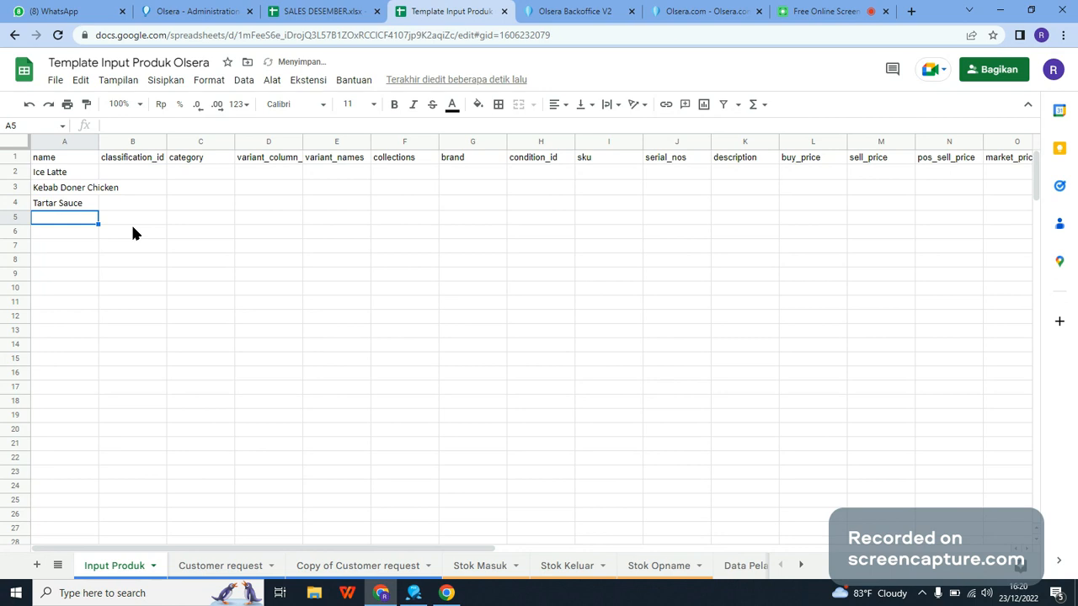
text(Ketchup)
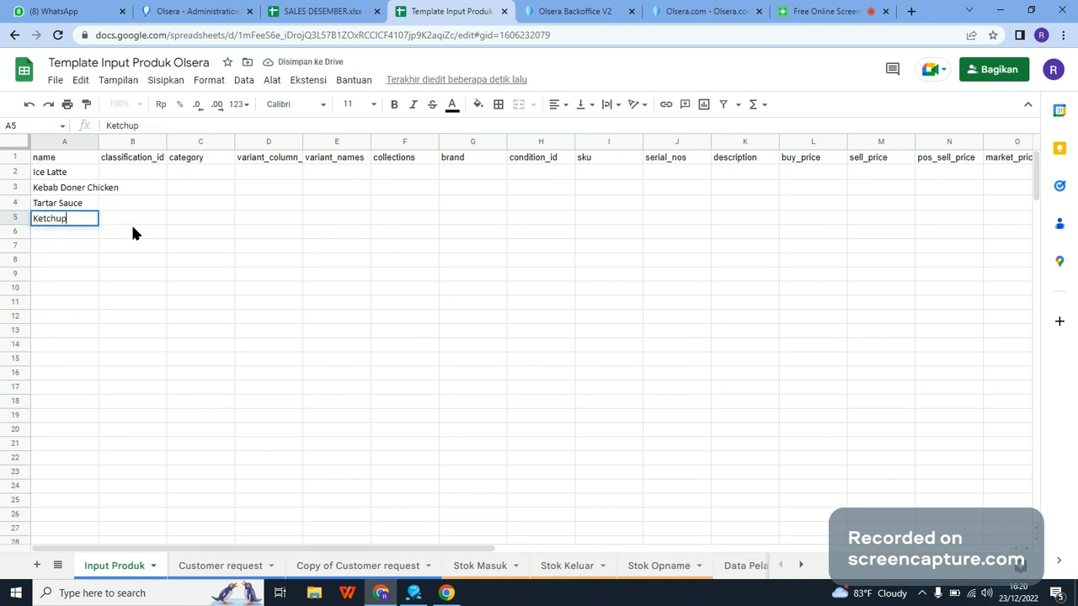
key(Return)
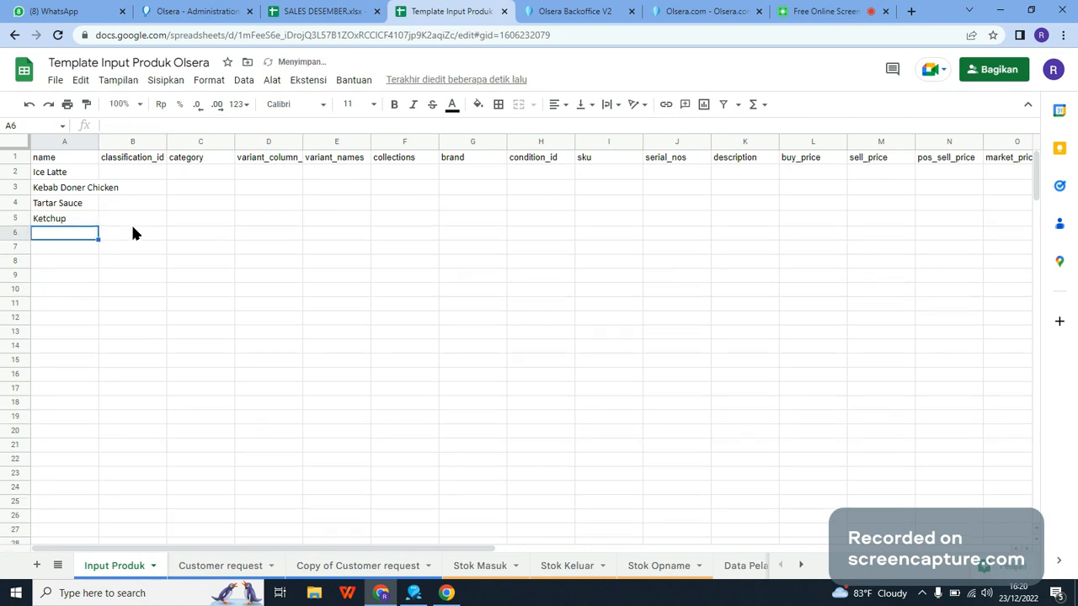
text(Veggies)
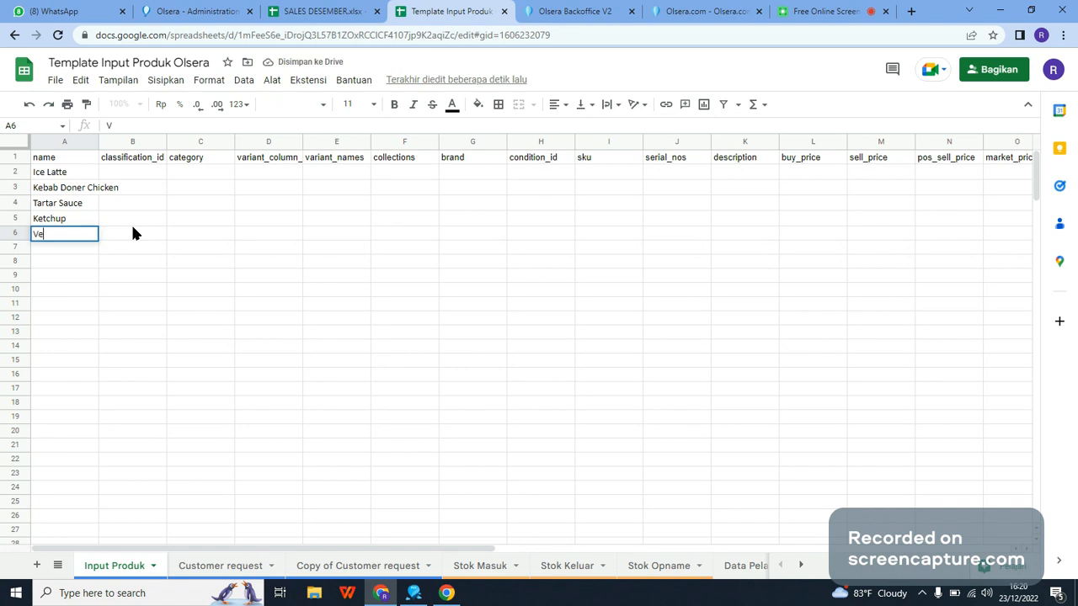
key(Return)
key(Up)
key(Up)
key(Up)
key(Up)
key(Up)
key(Up)
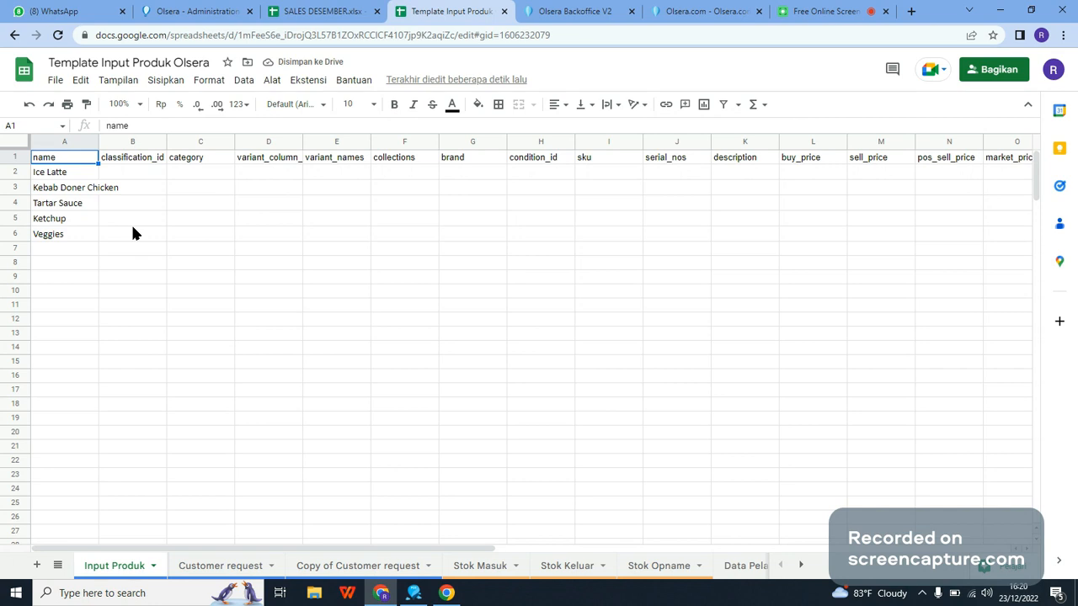
Step: Enter the category Drinks for Ice Latte in C2 and Food for Kebab Doner Chicken in C3
click(210, 174)
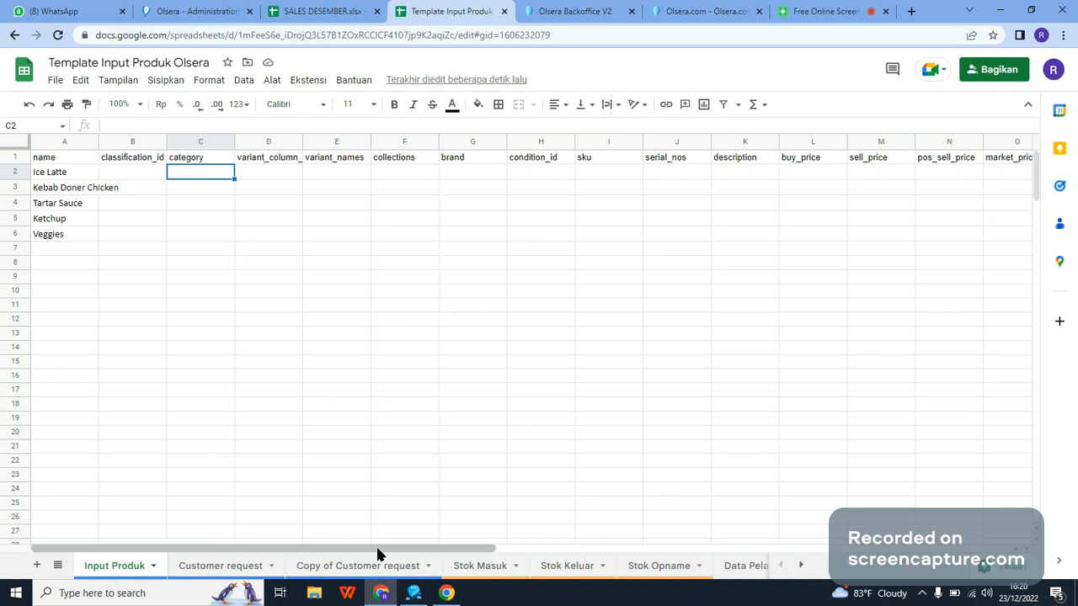
drag(378, 548, 138, 489)
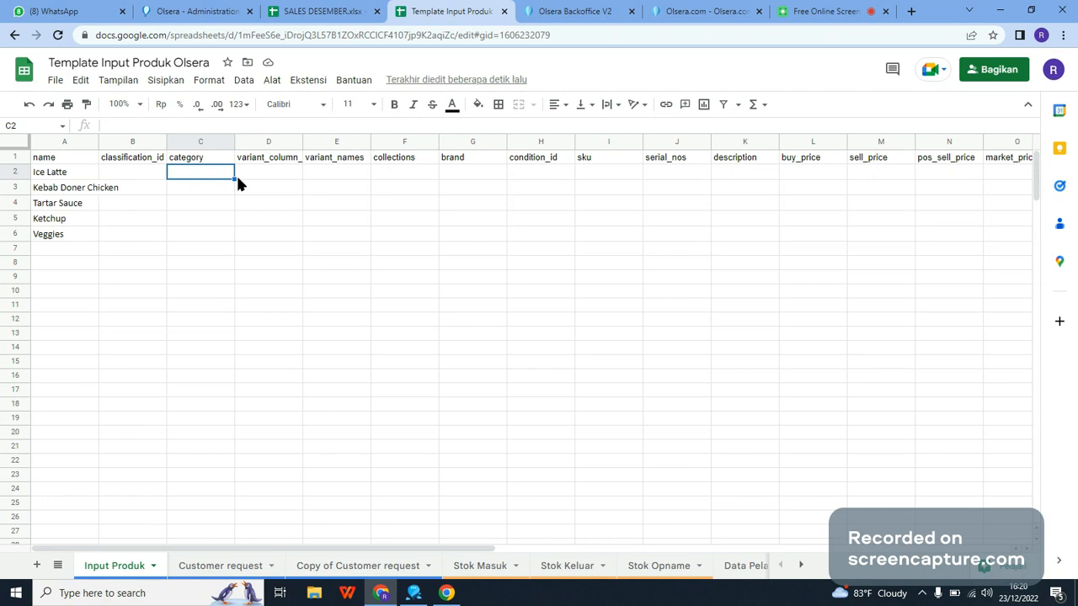
text(Drinks)
key(Return)
text(Fo)
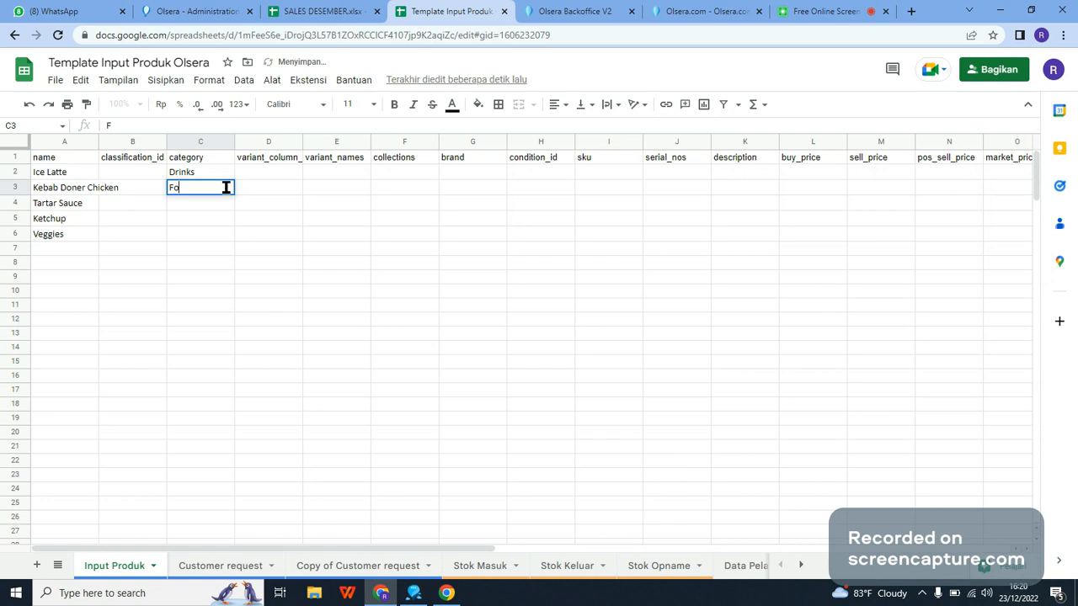
text(od)
key(ctrl+Return)
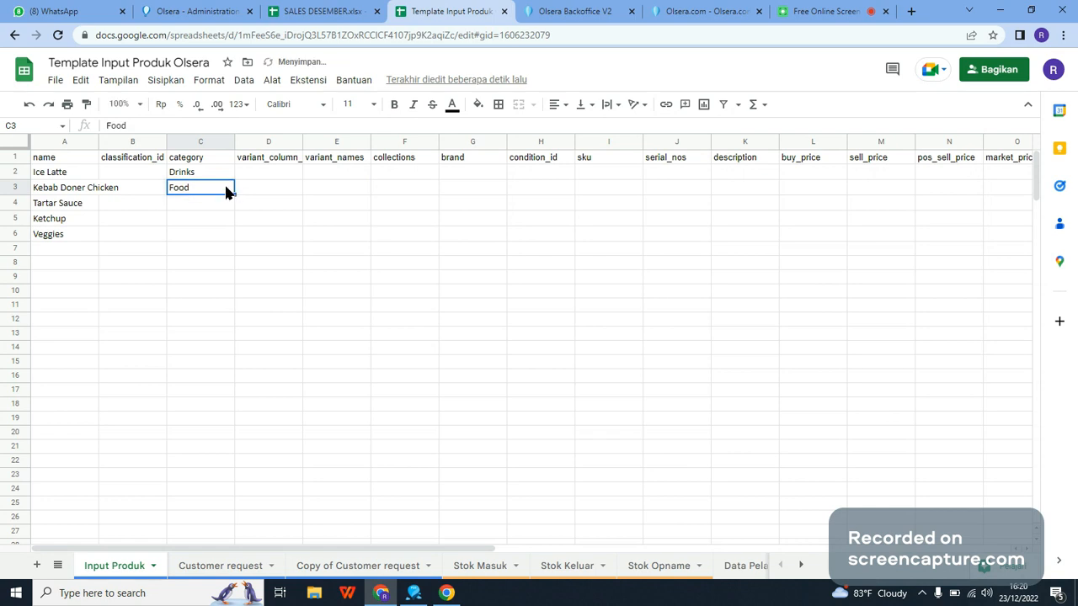
Step: Change the category of Ice Latte in C2 to Beverage
key(Up)
text(Beverage)
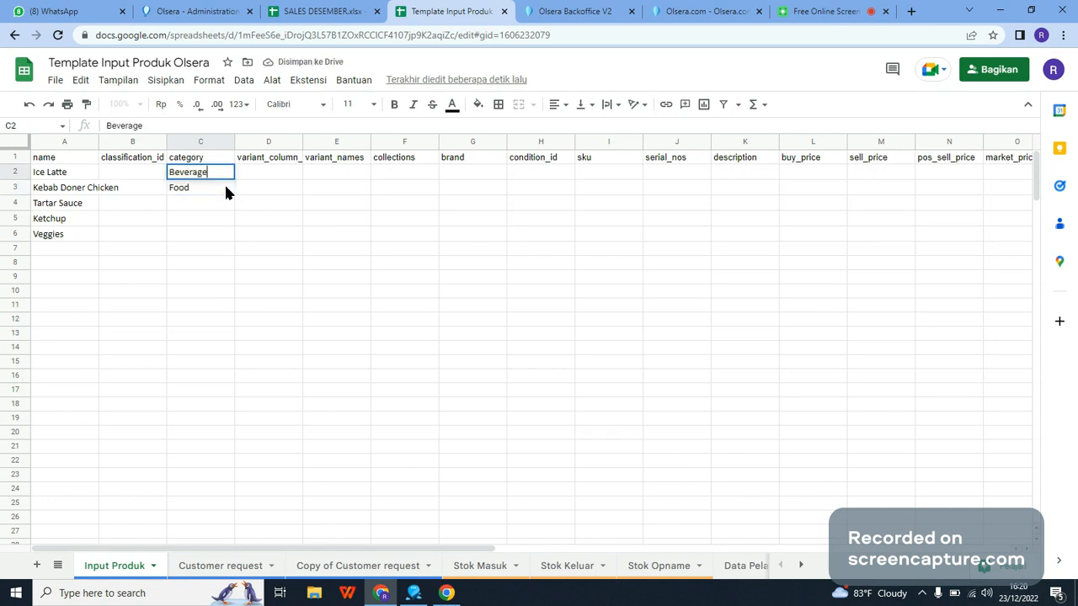
key(Down)
key(Down)
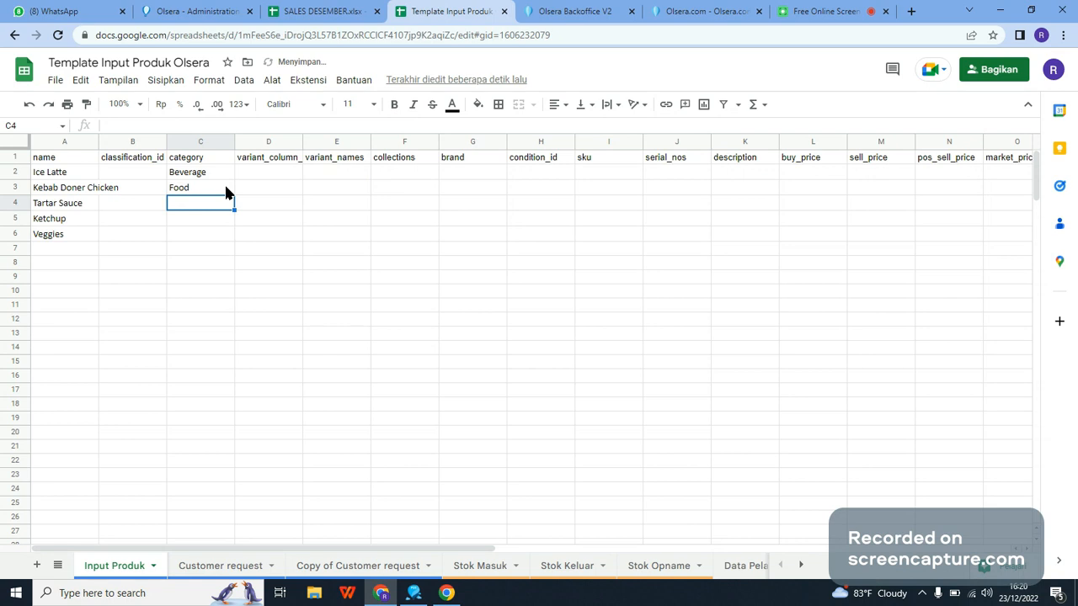
Step: Set the category of Tartar Sauce, Ketchup and Veggies in cells C4 to C6 to Ingredients
text(Ingredients)
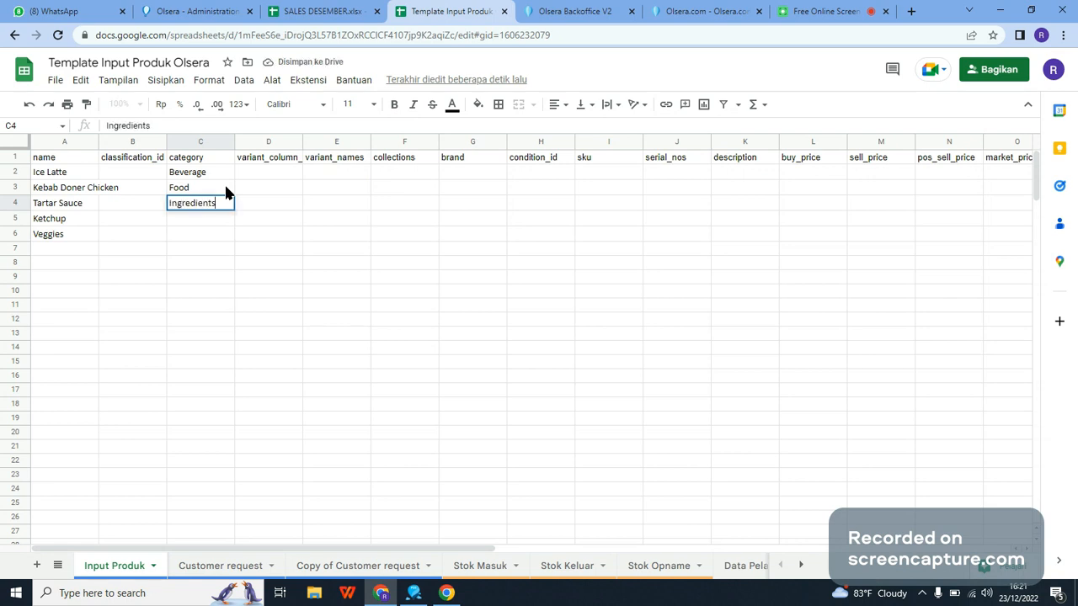
key(ctrl+Return)
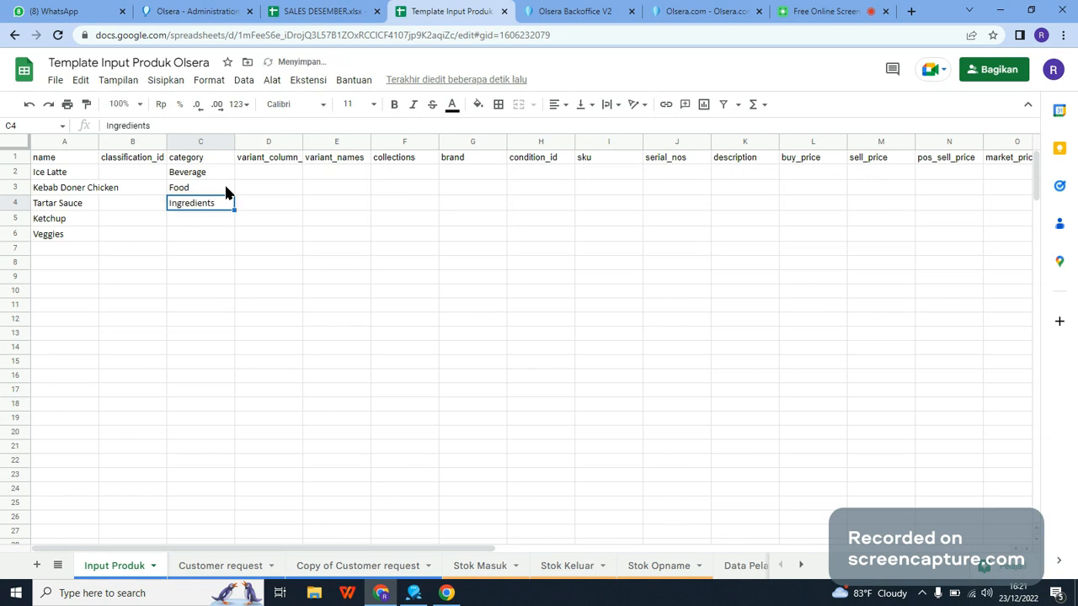
key(Down)
text(Ingredients)
key(Down)
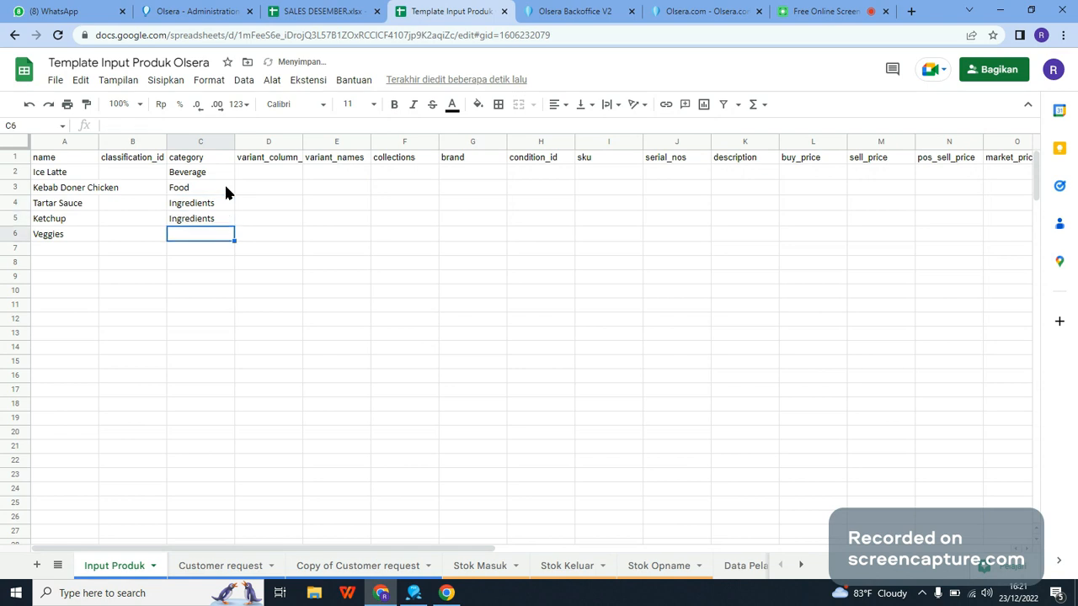
text(Ingredients)
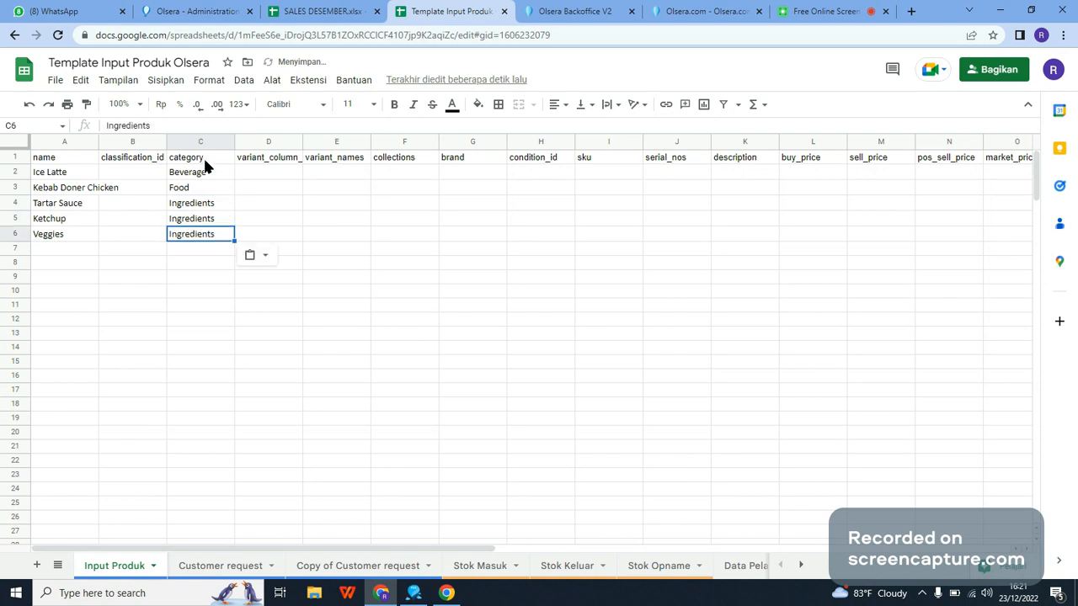
Step: Switch to the Olsera Point of Sale app, filter the products by the Dessert category, and return to the product template spreadsheet
click(414, 593)
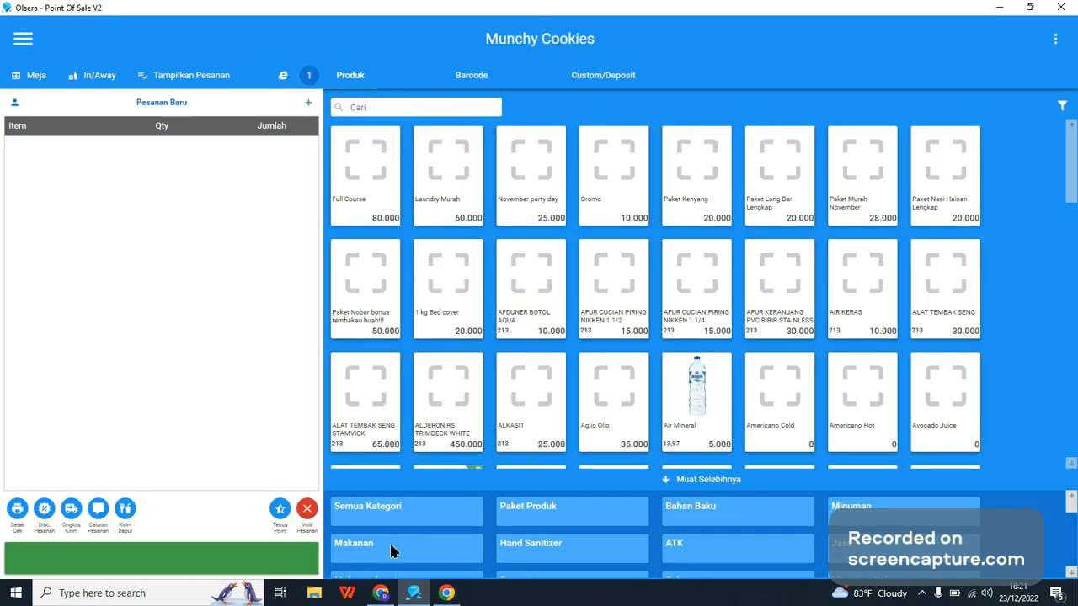
click(1062, 108)
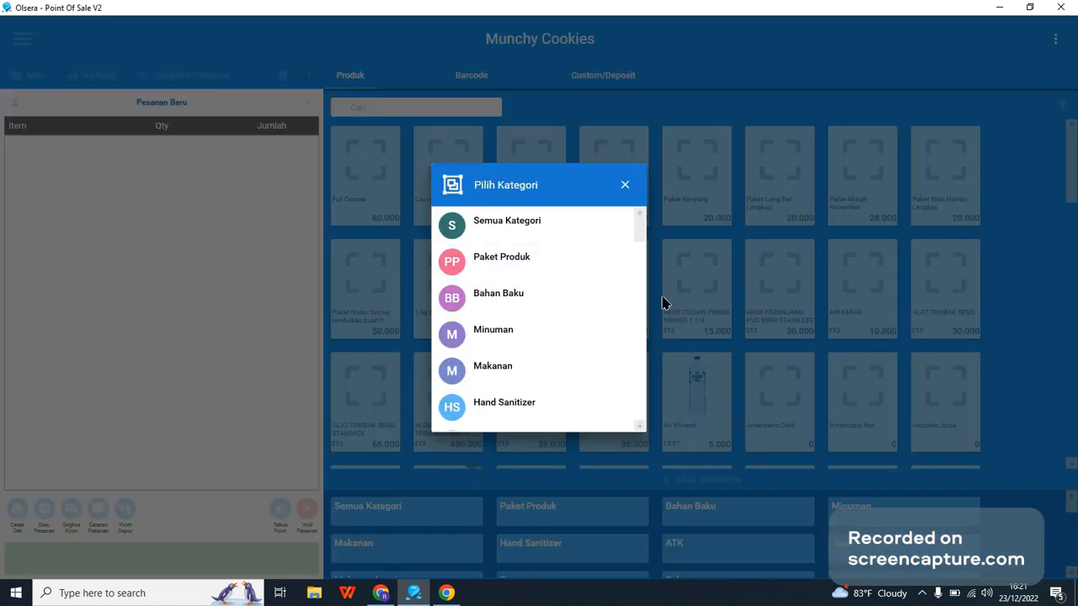
scroll(508, 337, down, 3)
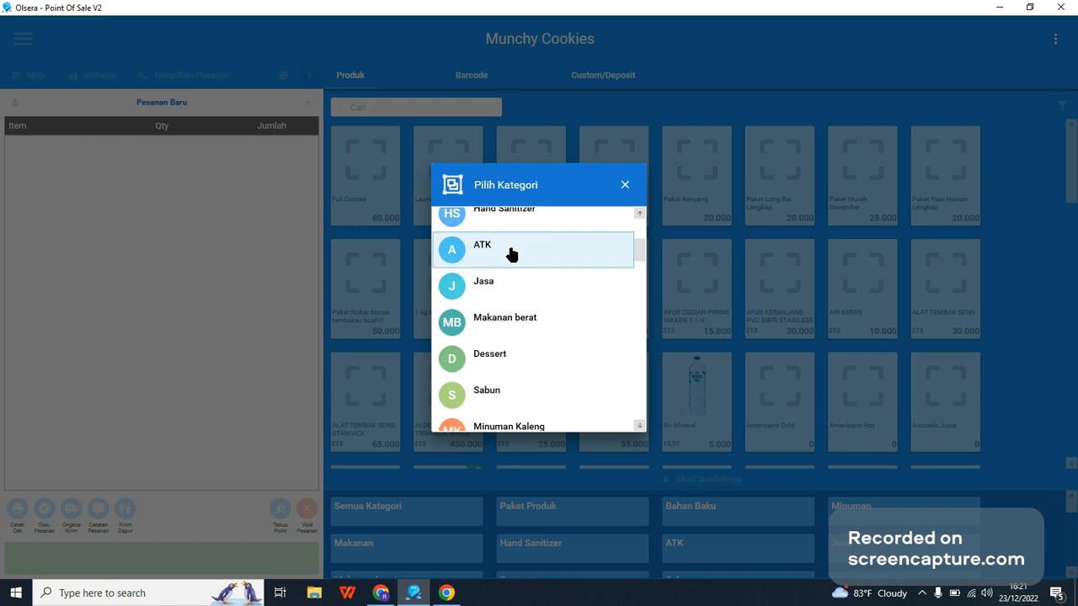
click(521, 349)
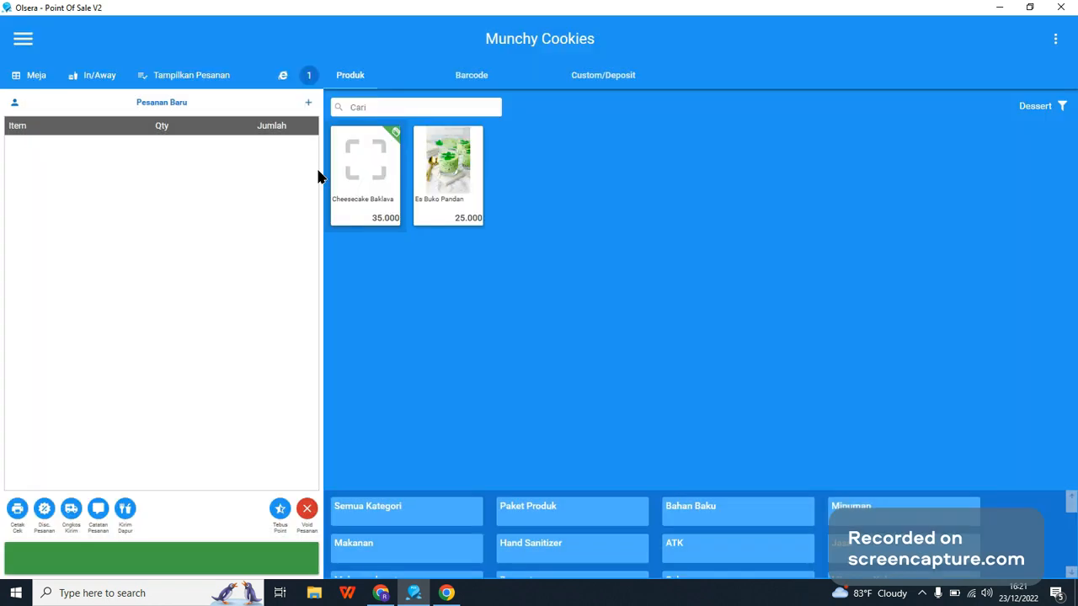
click(377, 221)
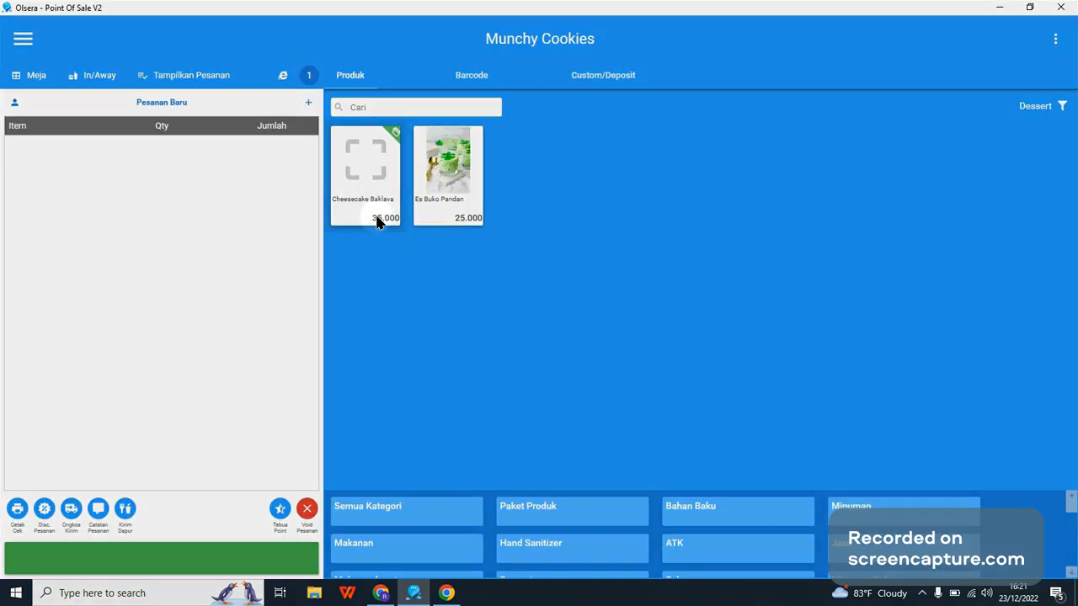
click(408, 599)
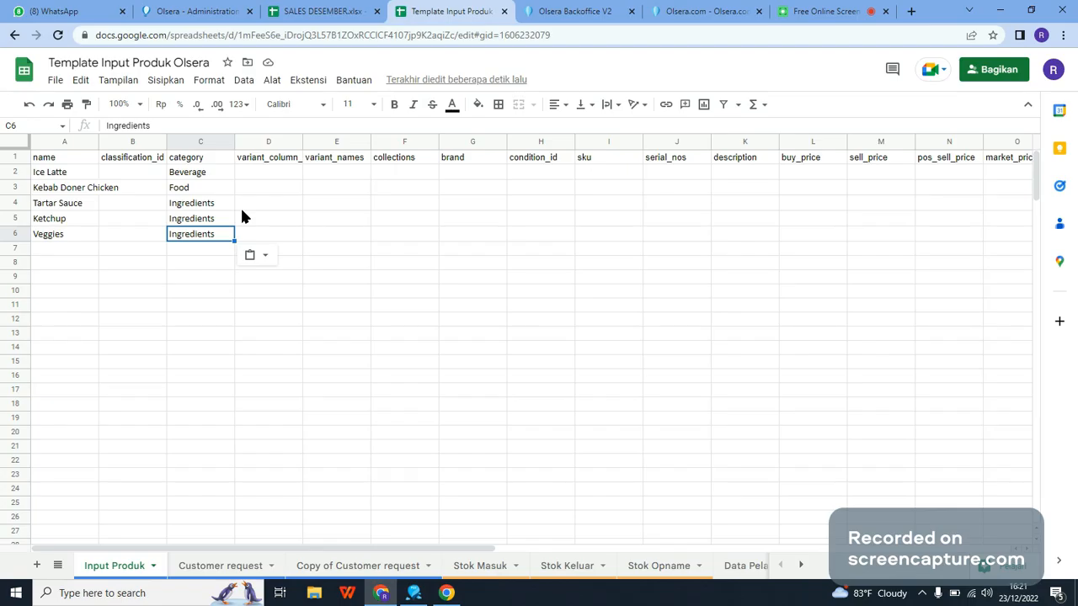
Step: Switch to the Olsera Point of Sale app, view the variants of Cheesecake Baklava, and return to the product template spreadsheet
click(263, 173)
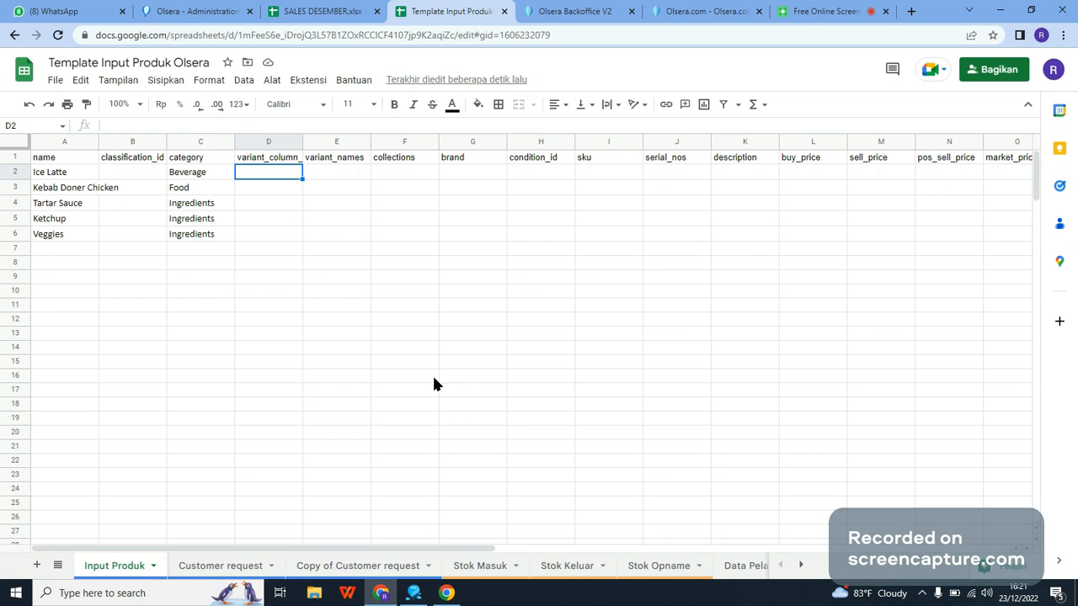
click(439, 596)
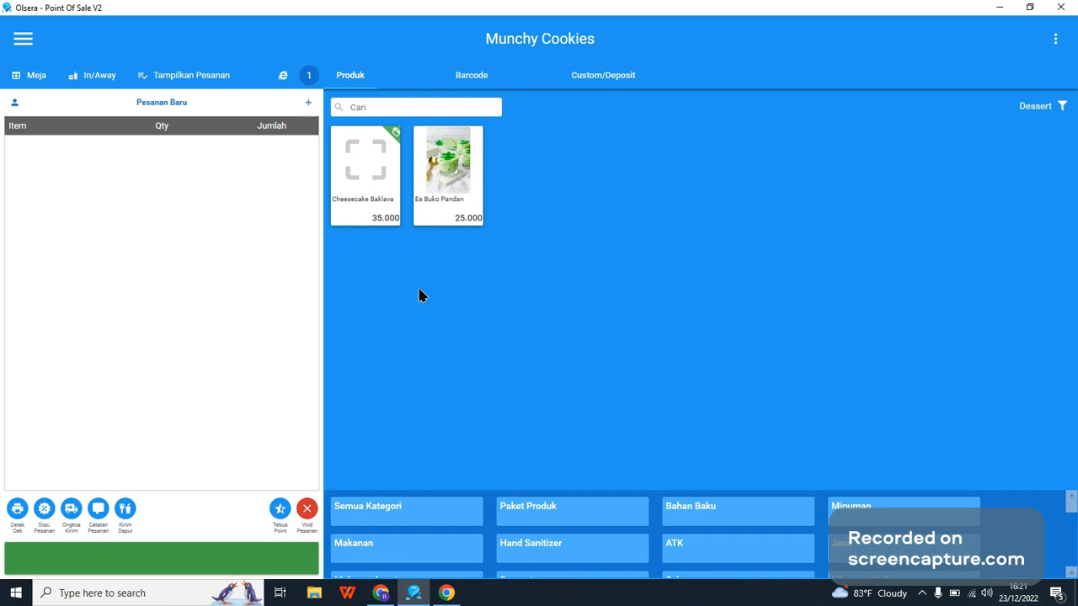
click(372, 188)
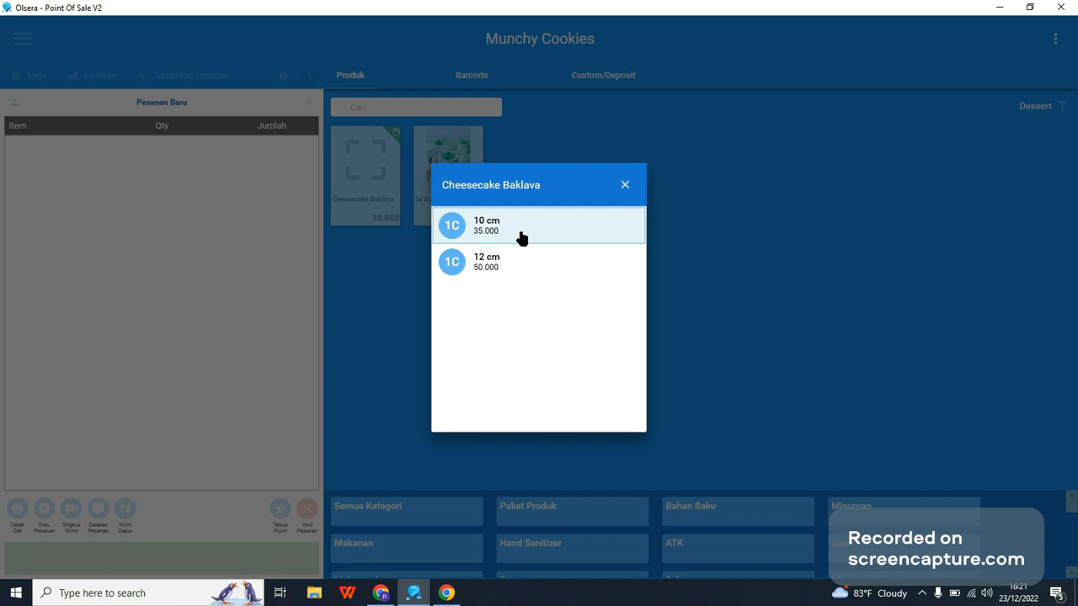
click(625, 185)
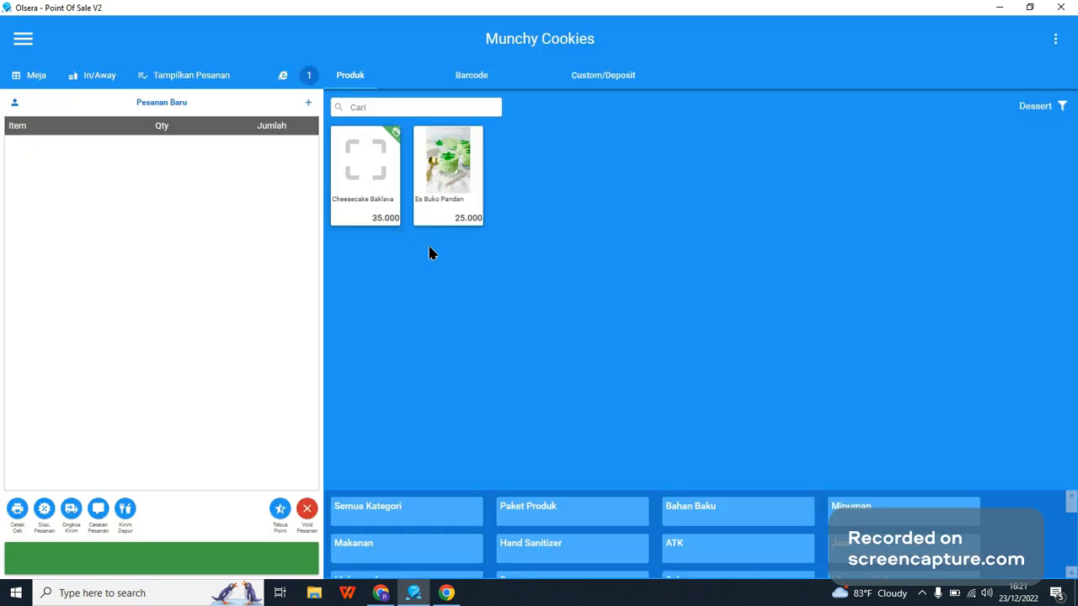
click(382, 594)
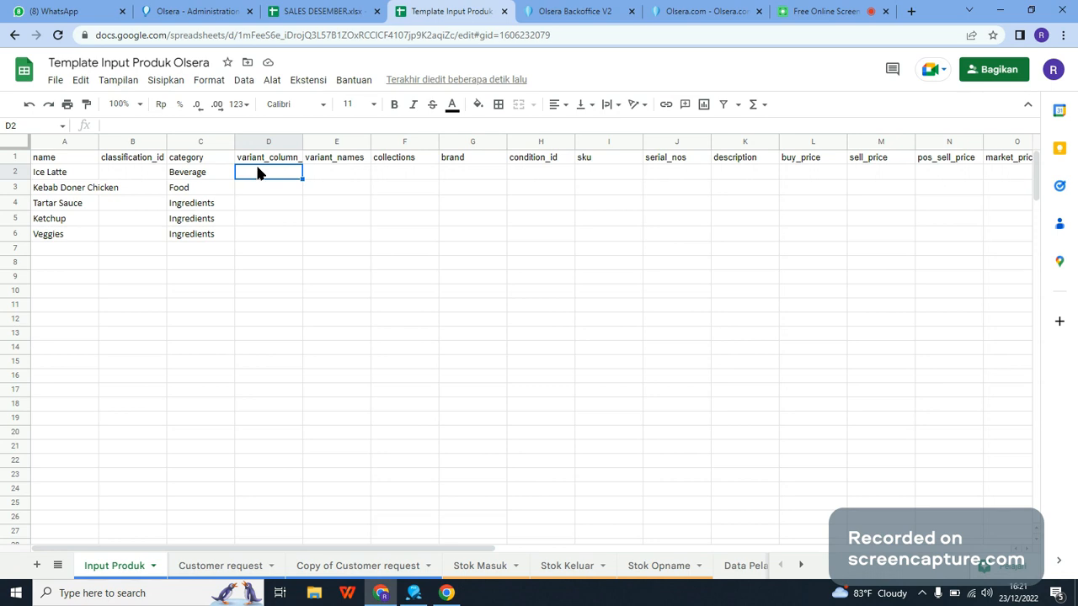
Step: Enter Size as the variant column name for Ice Latte in D2
text(Size)
key(Return)
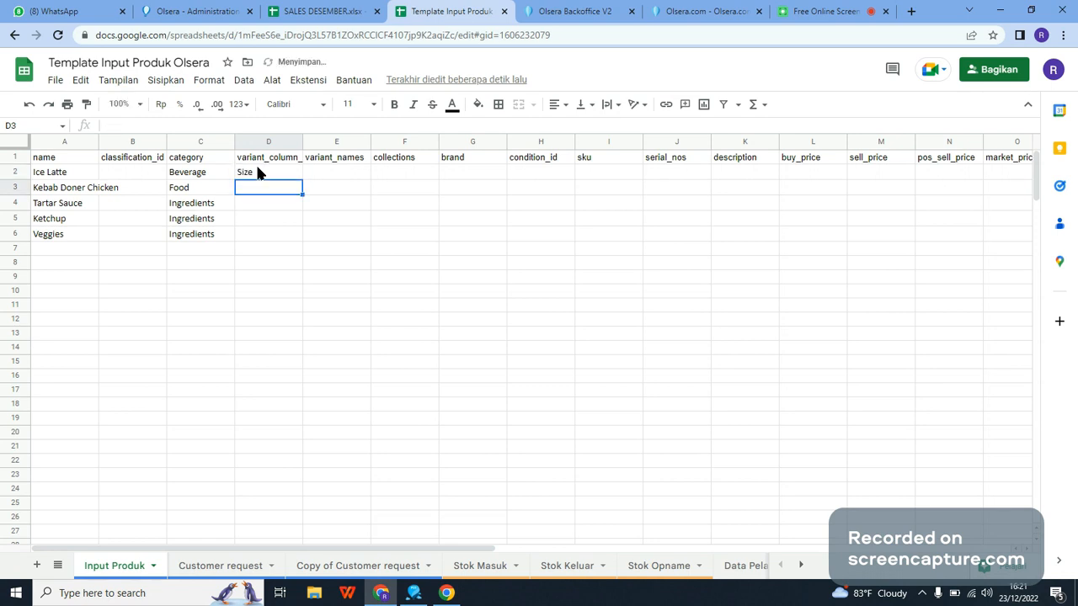
Step: Enter the variant names S, M and L in cells E2 to E4
click(255, 162)
click(258, 171)
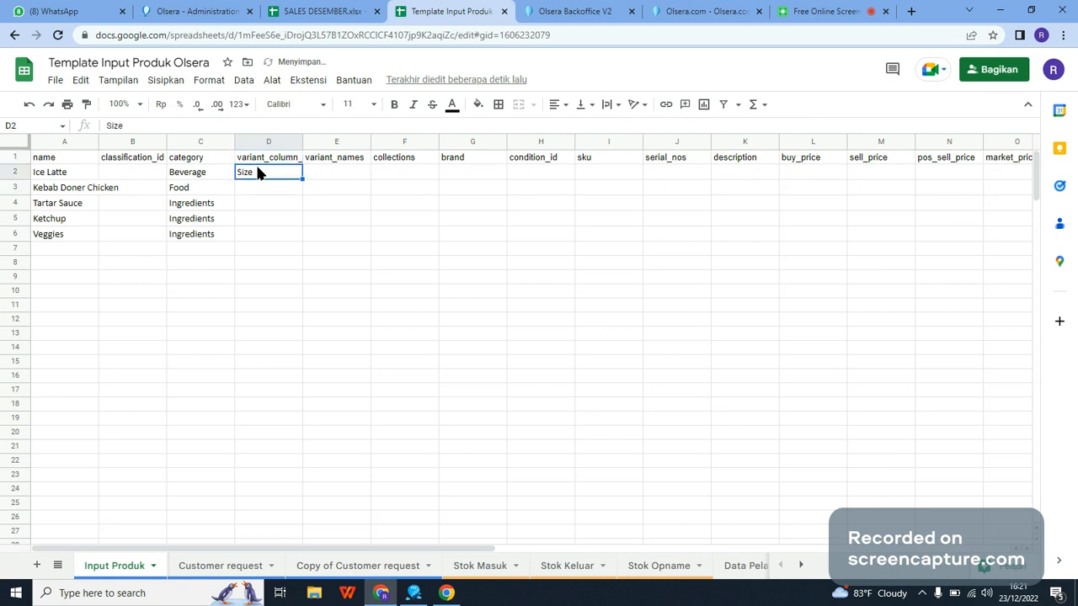
key(Tab)
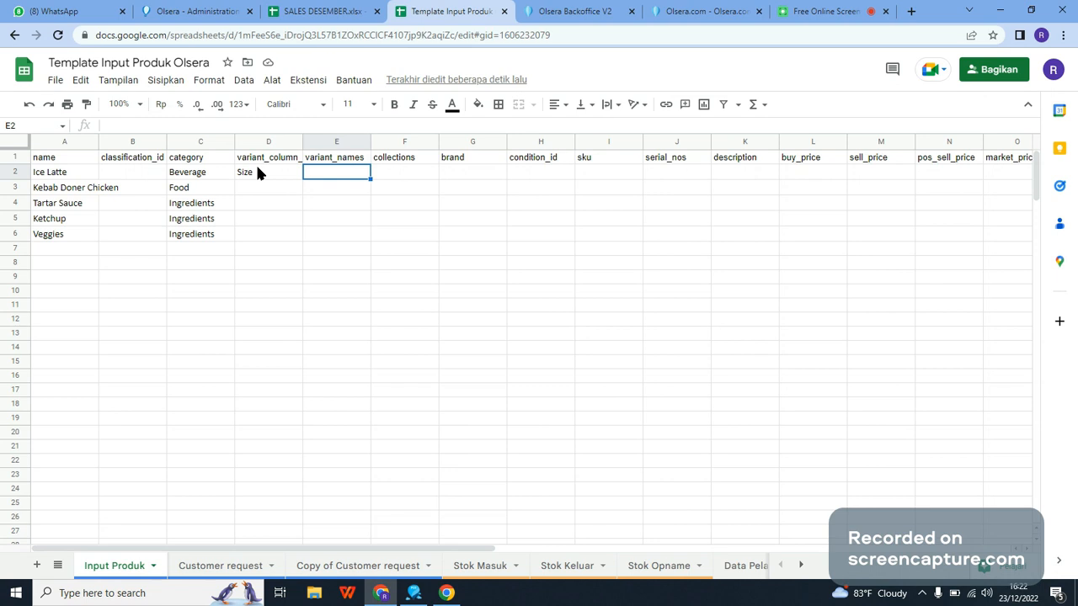
text(S)
key(Return)
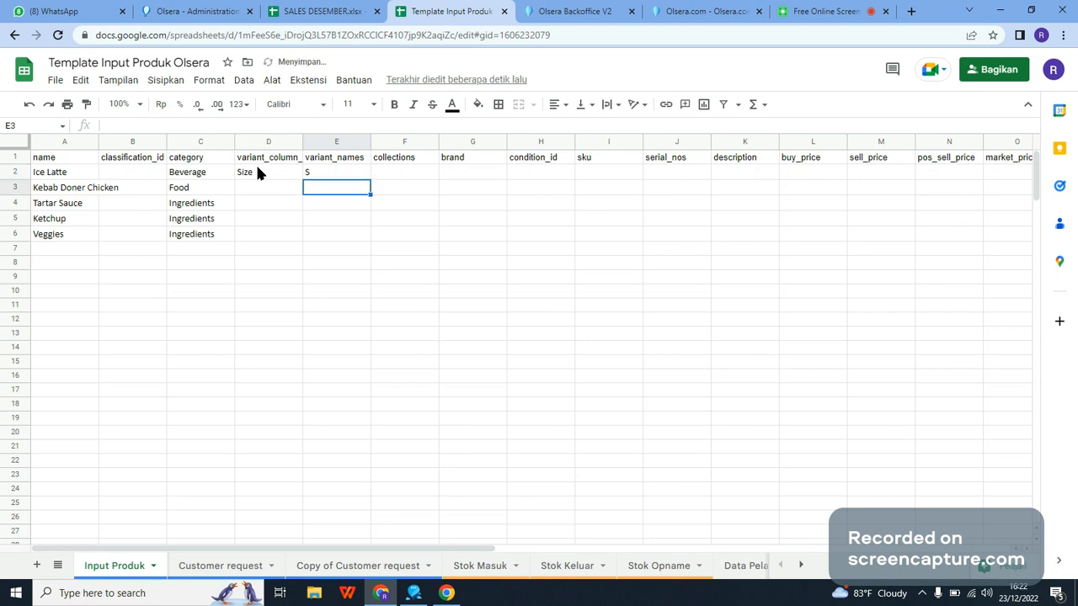
text(M)
key(Return)
text(L)
key(Return)
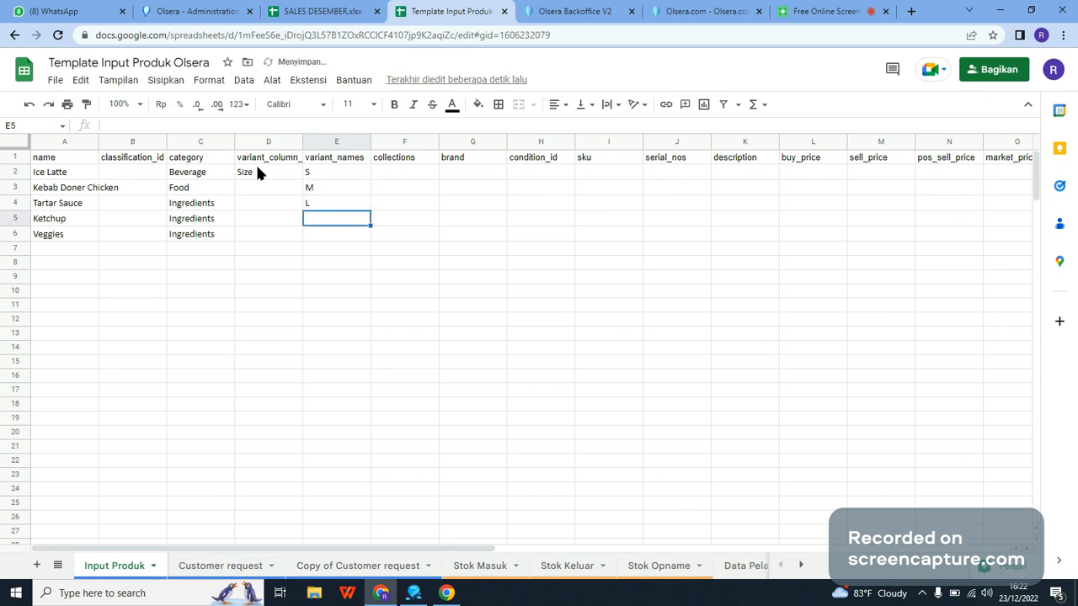
Step: Move the Kebab Doner Chicken to Veggies block A3:C6 down to start at A5, and fill the Ice Latte cells A2:D2 down through row 4
drag(80, 189, 193, 234)
key(ctrl+c)
key(Down)
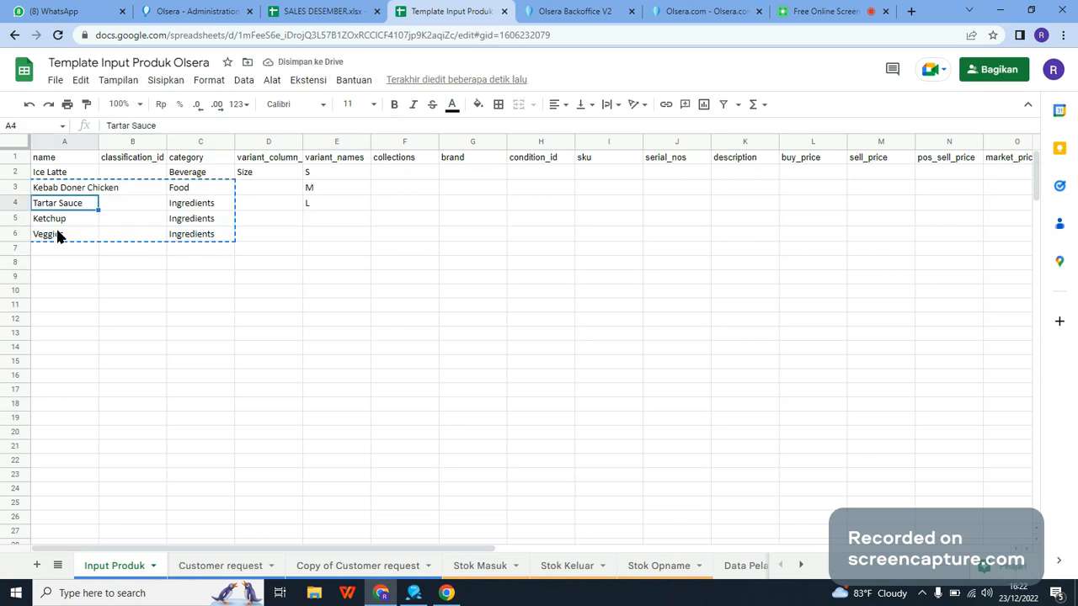
click(66, 216)
key(ctrl+v)
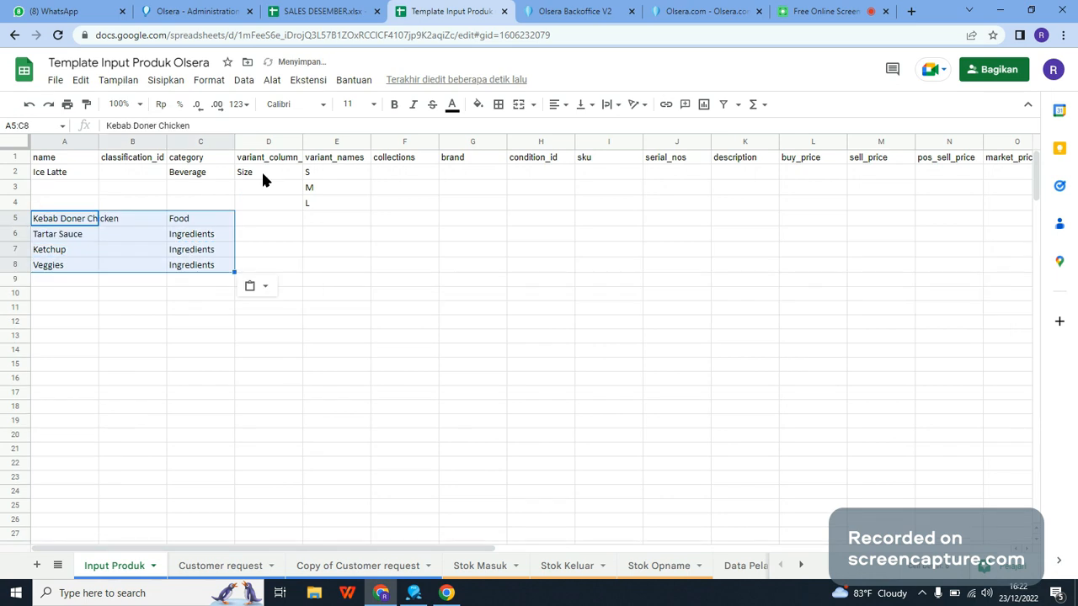
drag(262, 178, 80, 172)
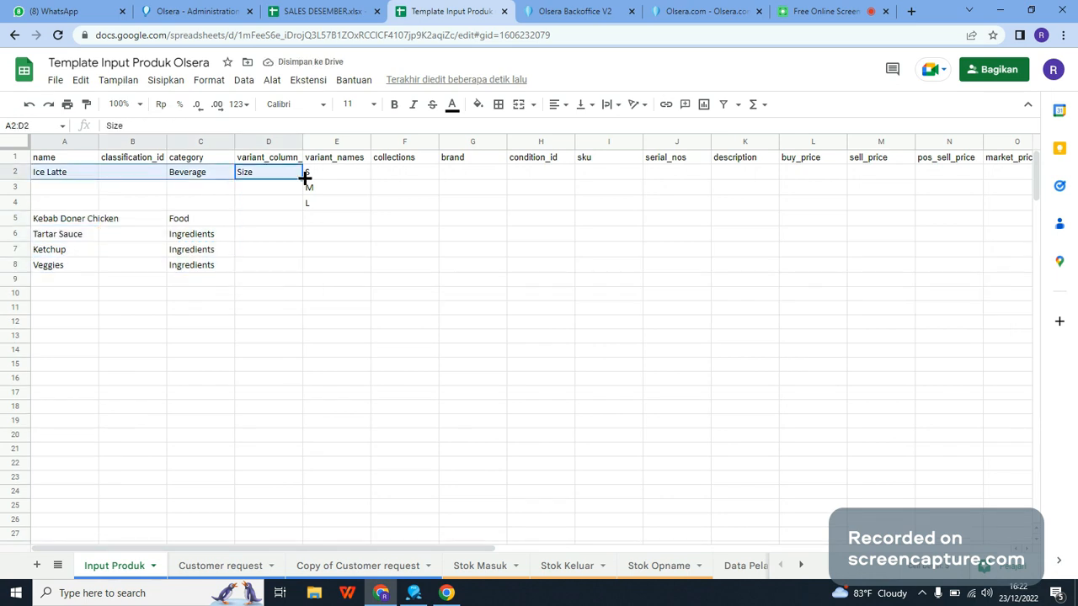
drag(304, 179, 300, 203)
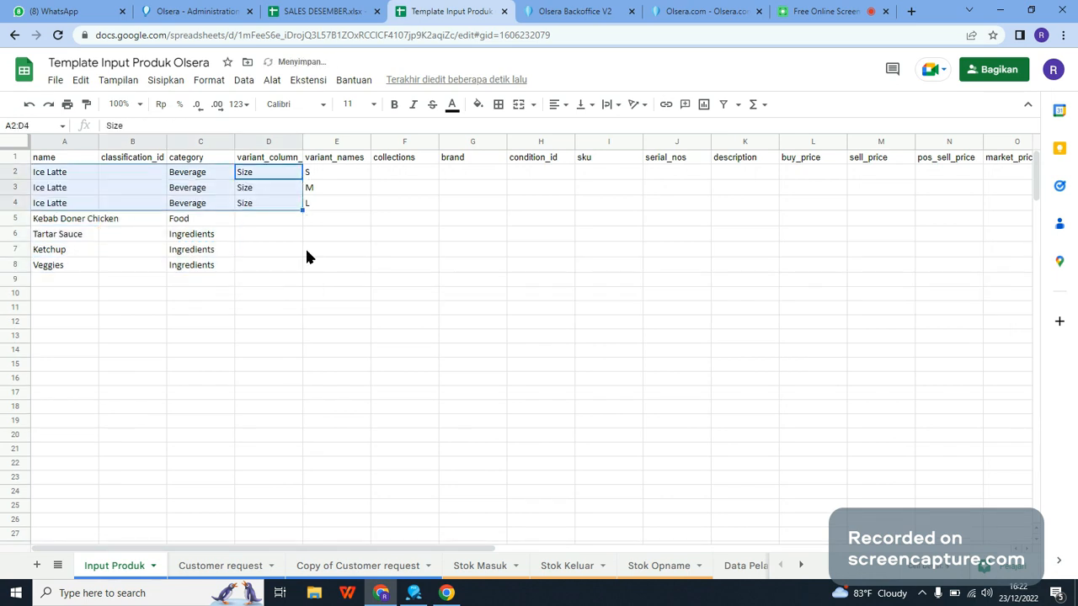
click(79, 173)
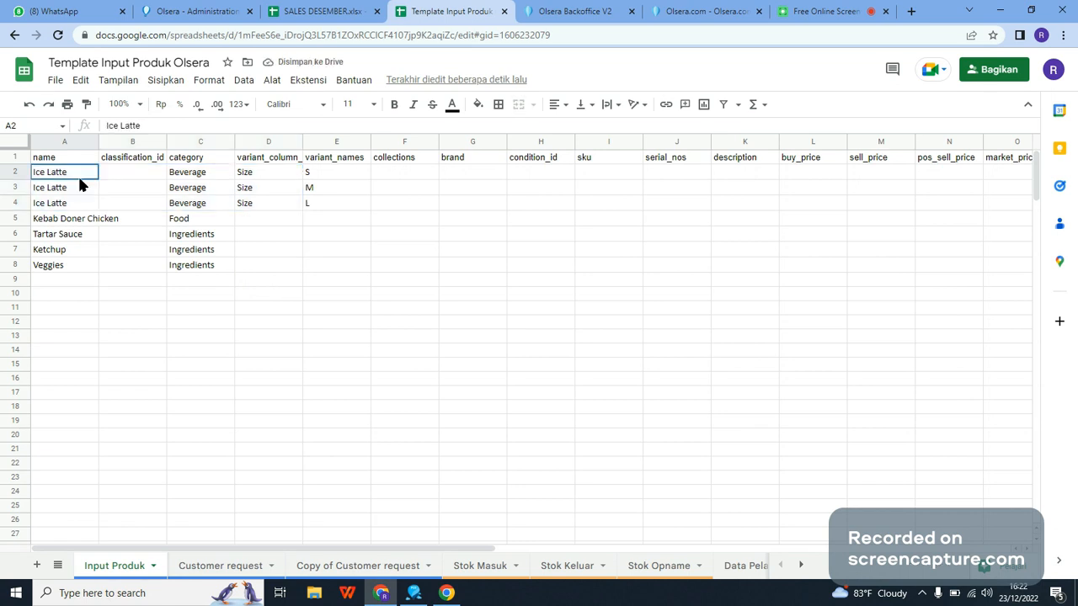
drag(79, 174, 318, 171)
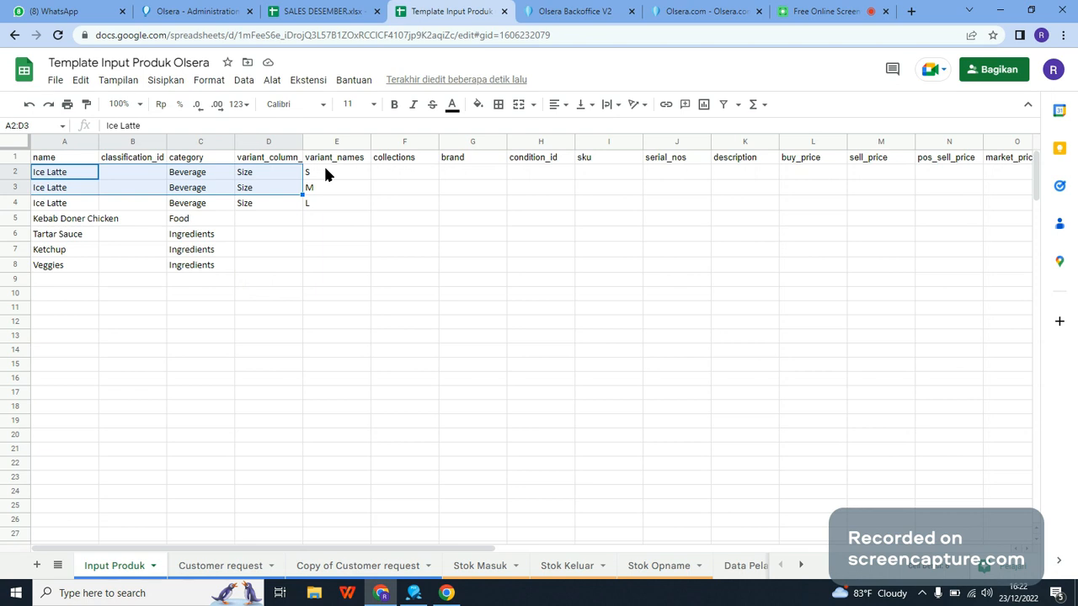
drag(326, 174, 327, 205)
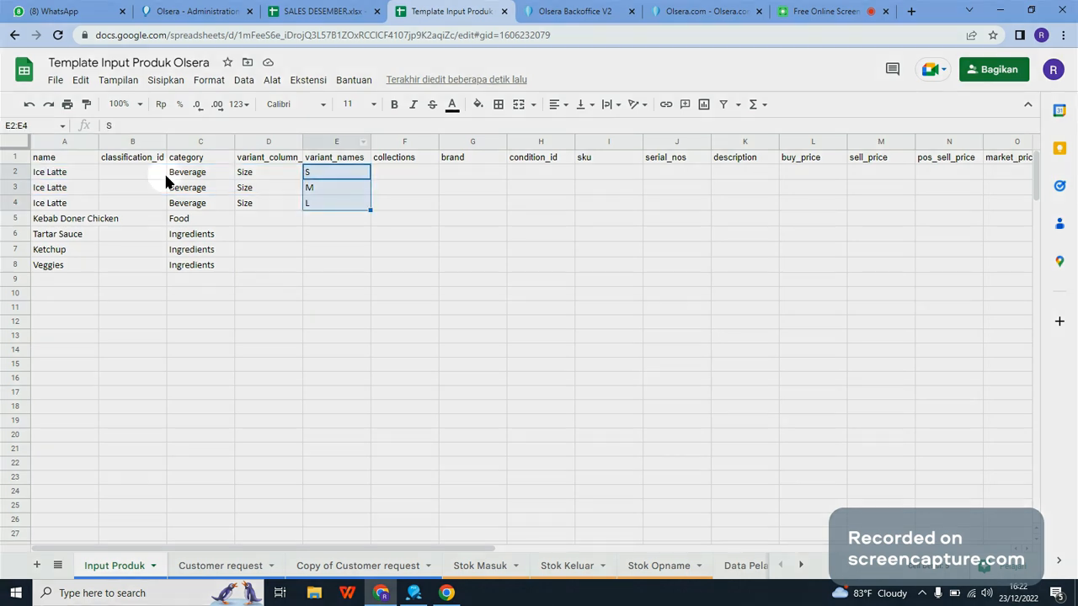
click(623, 249)
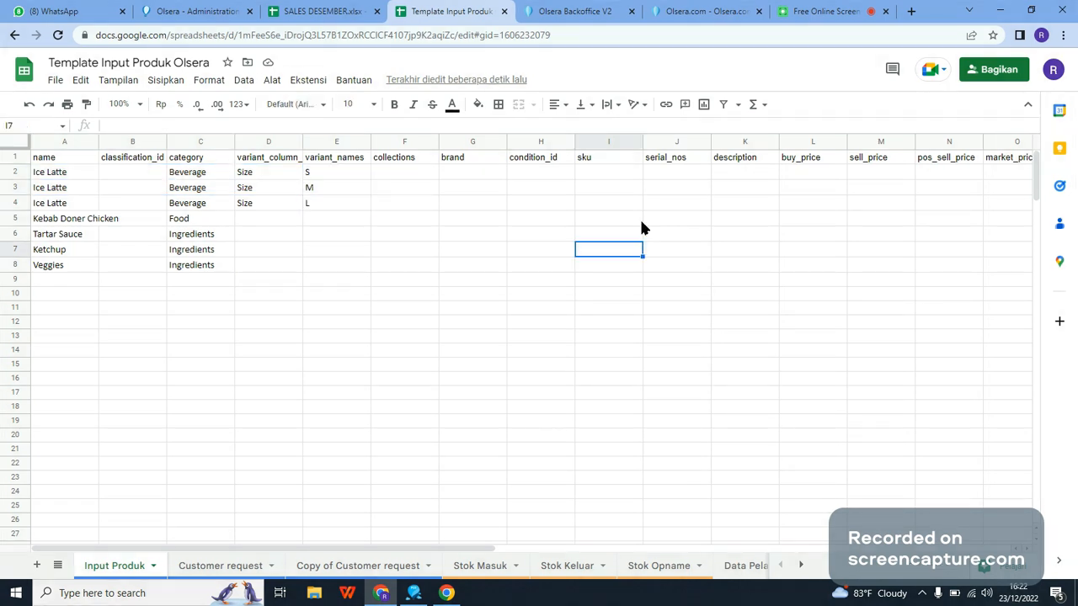
Step: Enter the Ice Latte buy_price values 10000, 20000 and 30000 for S, M and L in cells L2 to L4
click(880, 173)
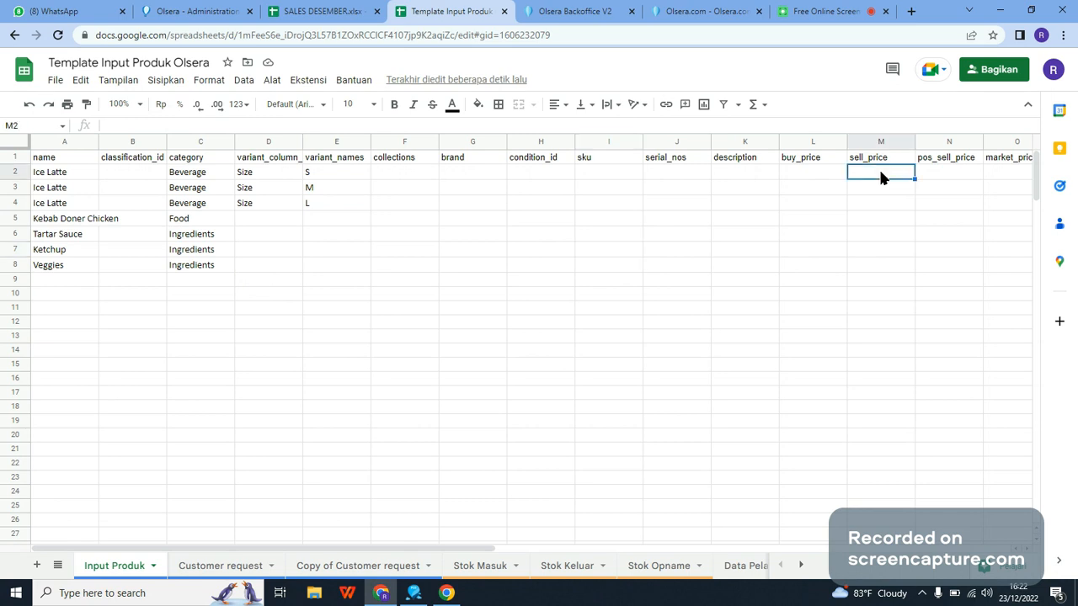
key(Right)
key(Right)
scroll(717, 175, right, 1)
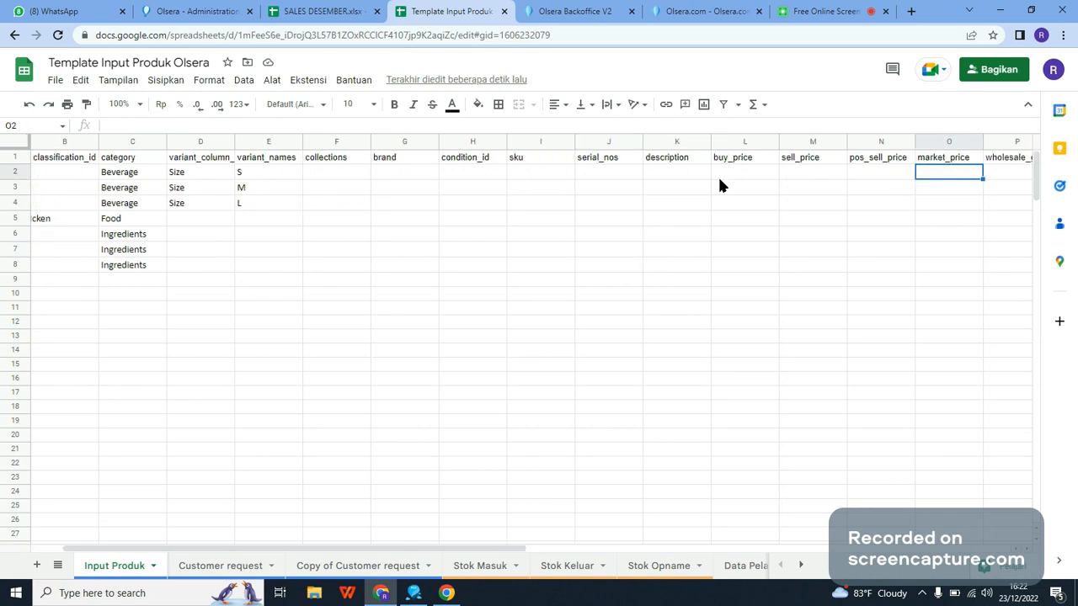
click(731, 172)
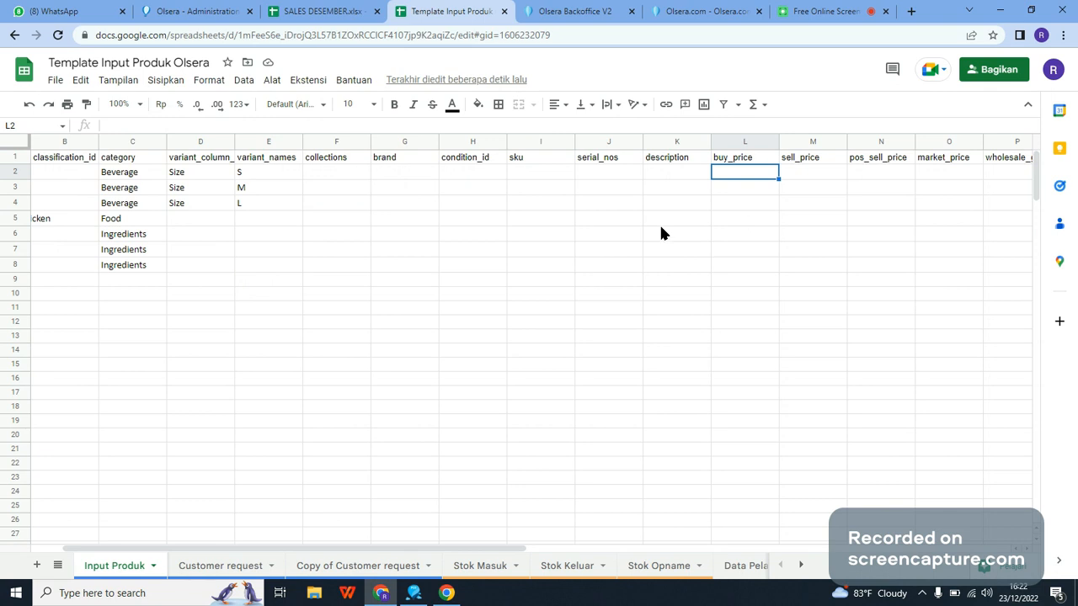
text(1000)
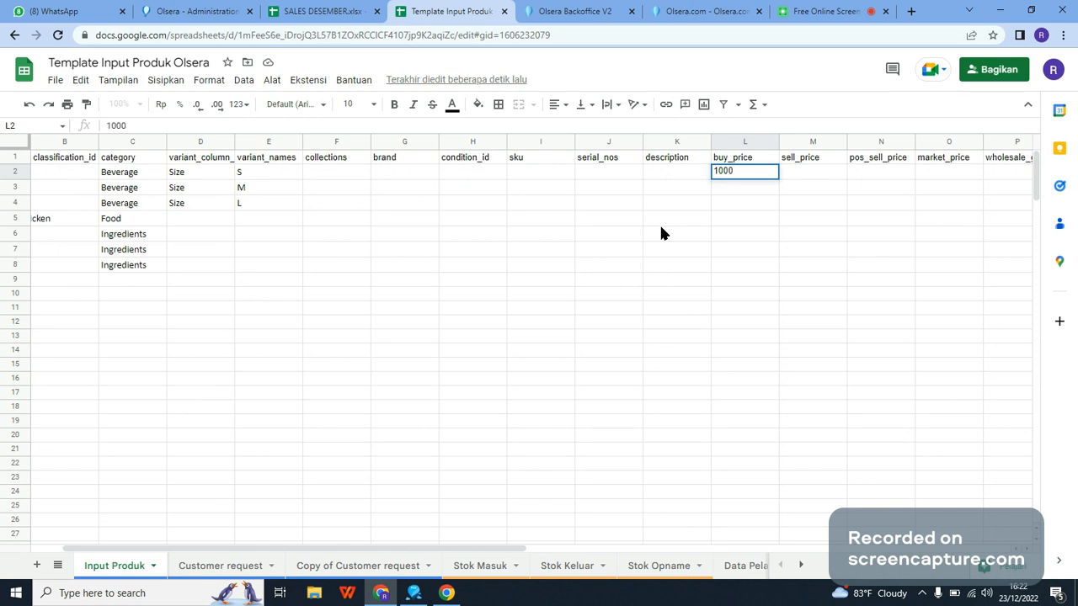
text(0)
key(Return)
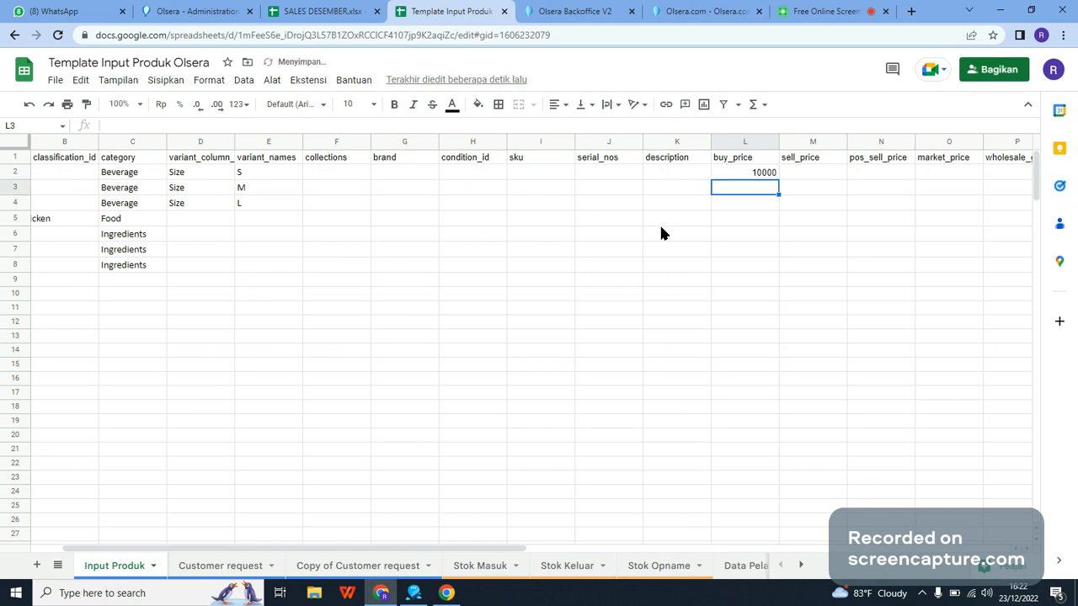
text(20000)
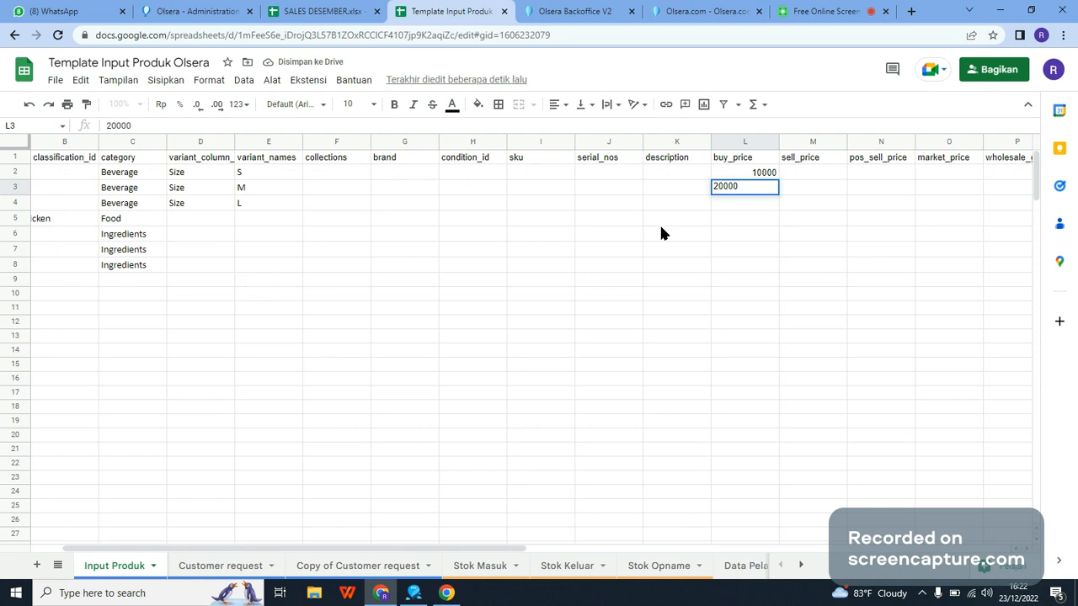
key(Return)
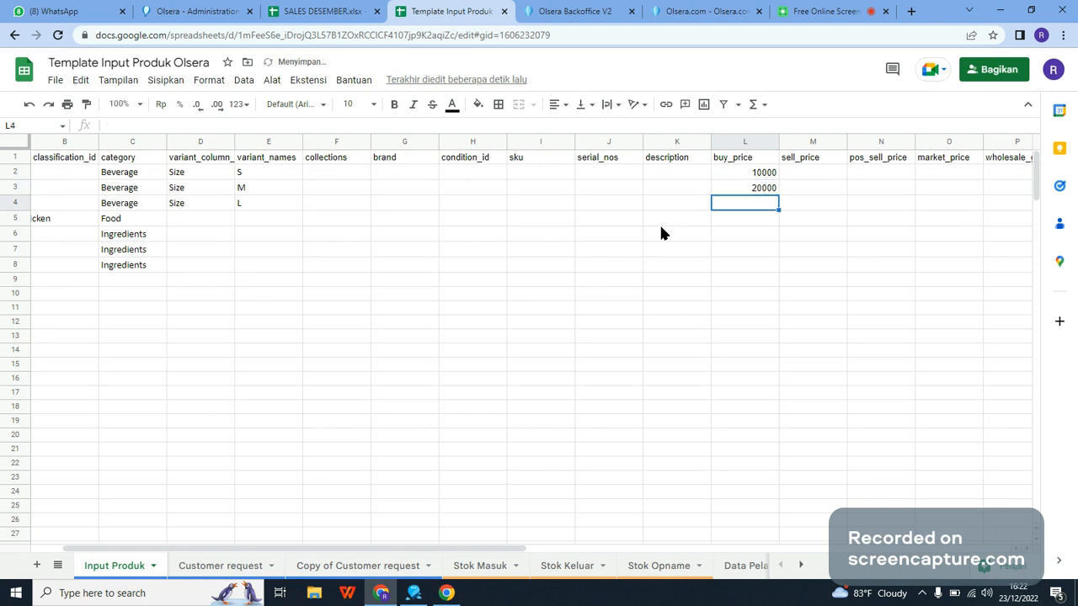
text(3000)
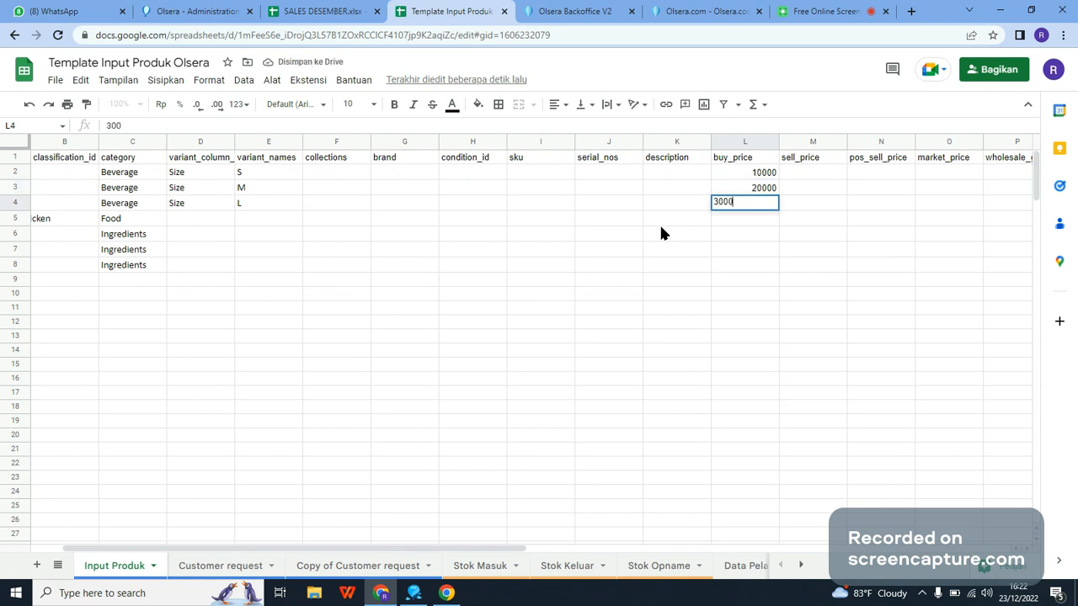
text(0)
key(Return)
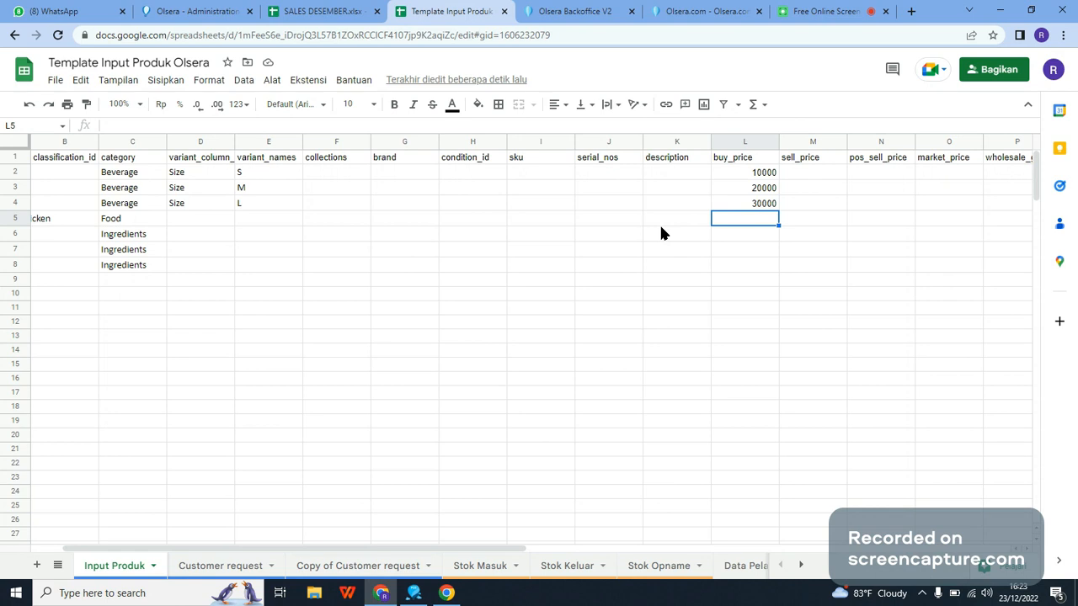
Step: Enter a sell_price of 20000 for the S variant of Ice Latte in M2
key(Right)
key(Left)
key(Up)
key(Up)
key(Up)
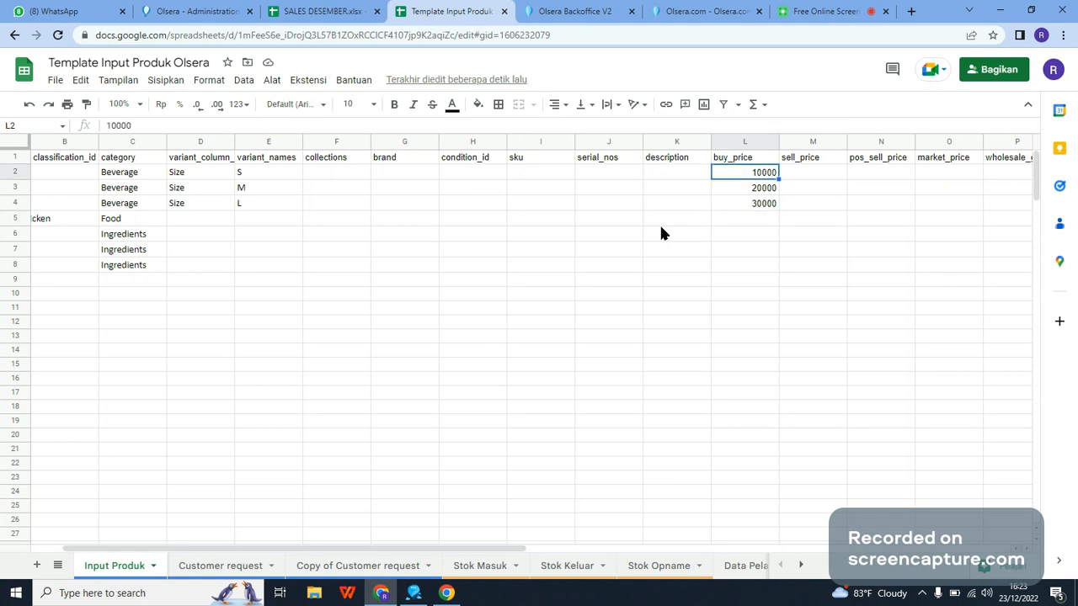
key(Right)
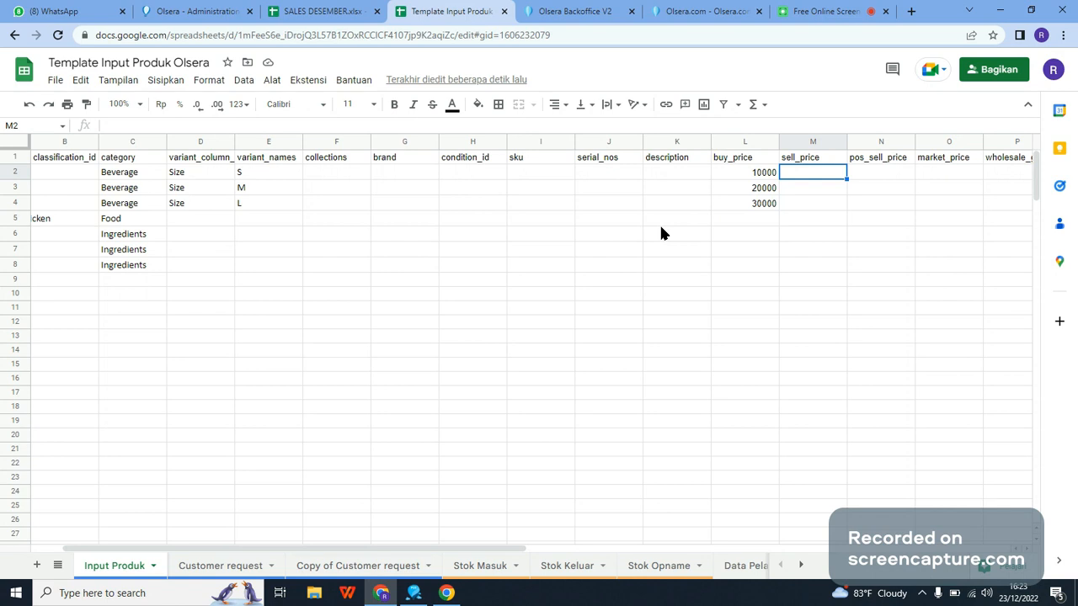
text(20000)
key(Return)
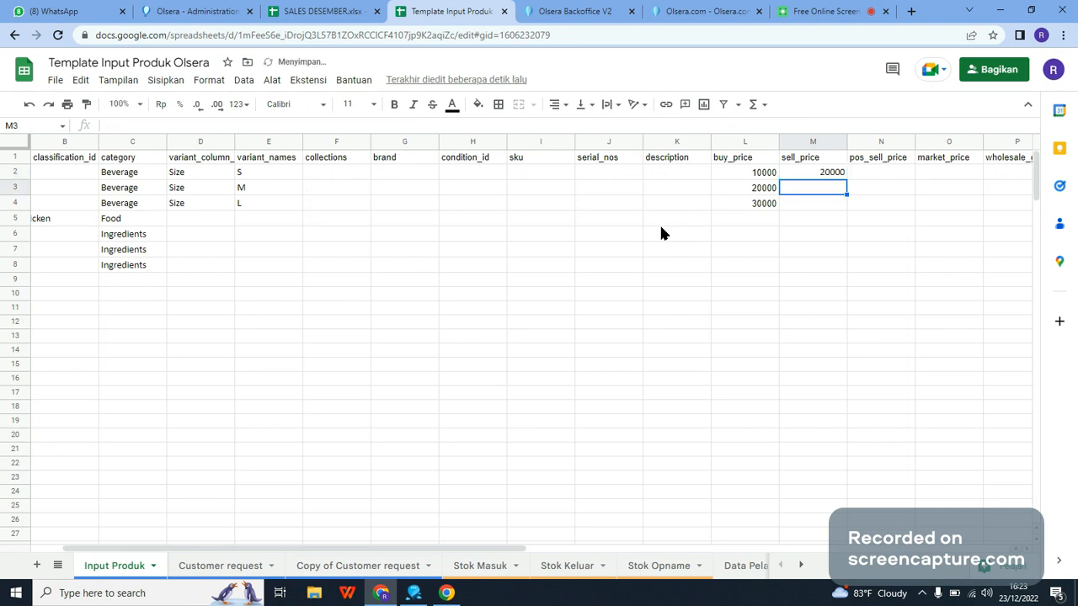
key(Up)
text(20)
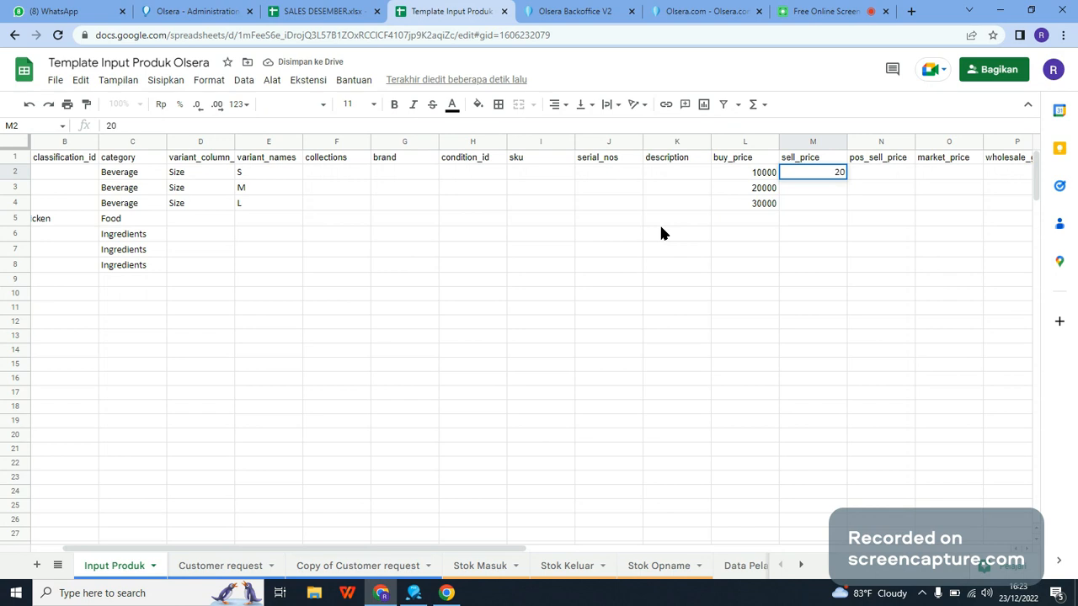
text(000)
key(Return)
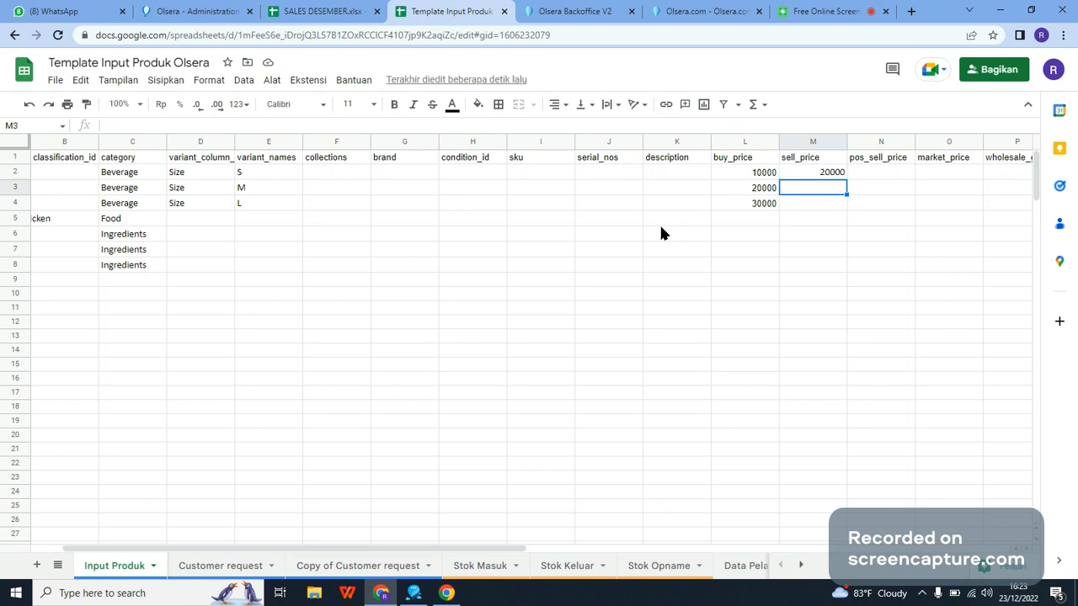
Step: Enter sell_price 30000 for the M variant in M3, 40000 for L in M4, and 23000 for Kebab Doner Chicken in M5
text(30000)
key(Return)
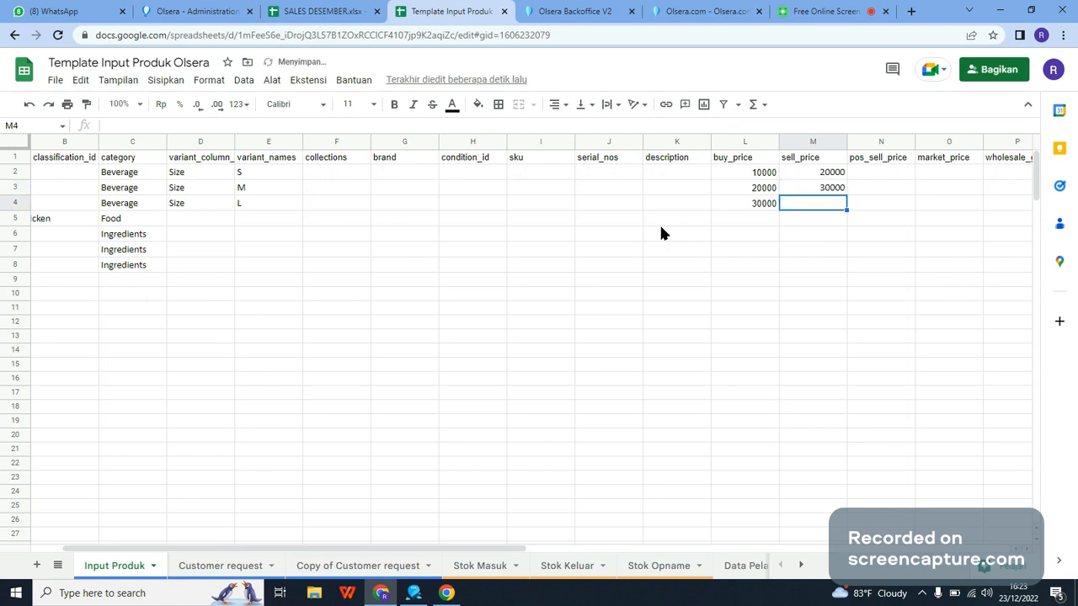
text(40000)
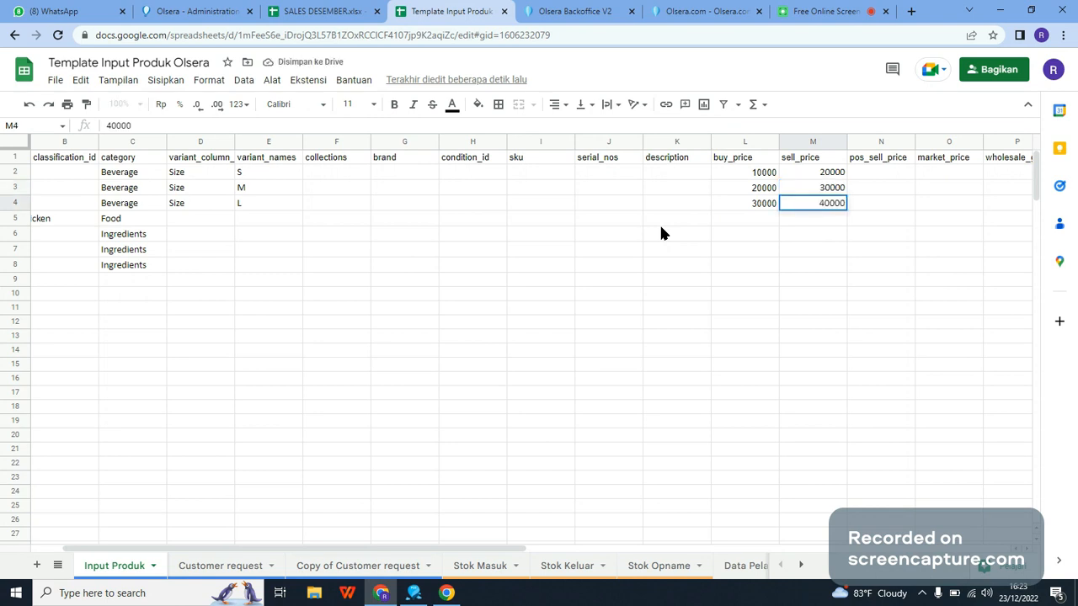
key(Return)
text(23000)
key(Return)
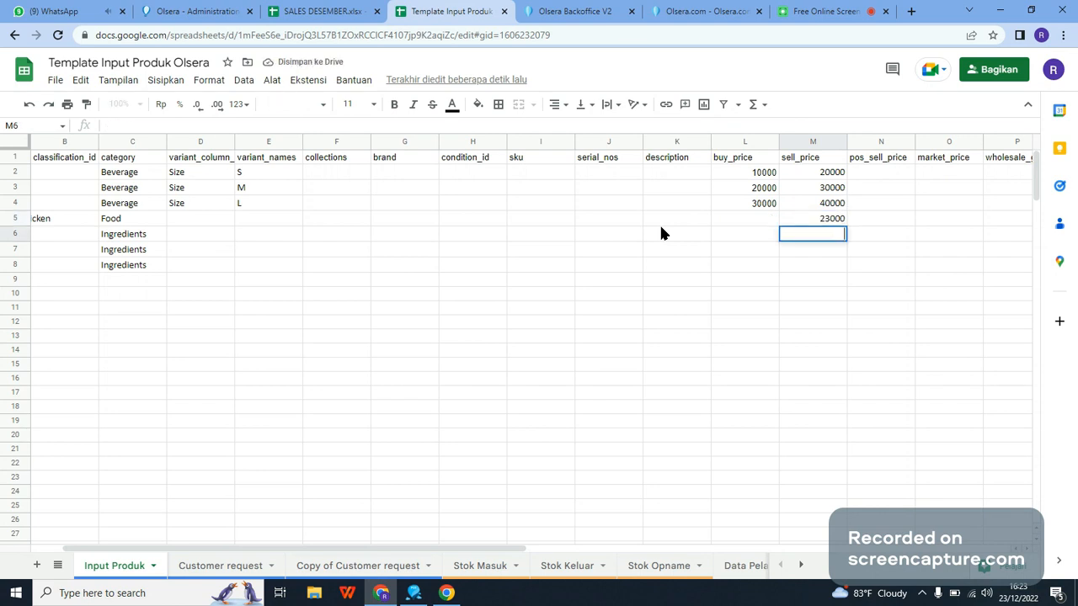
drag(464, 549, 329, 565)
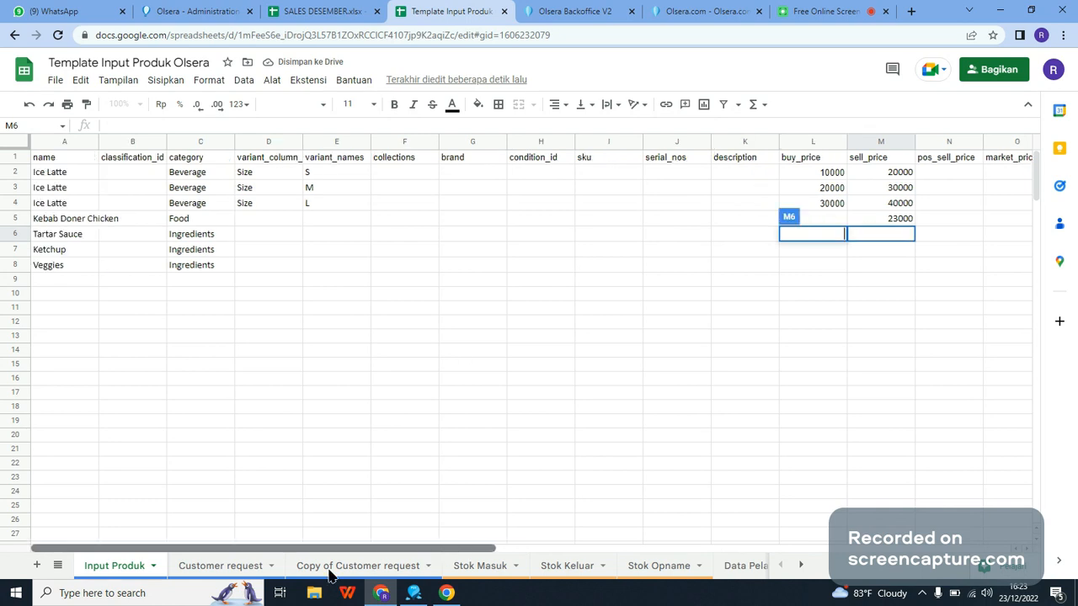
click(885, 274)
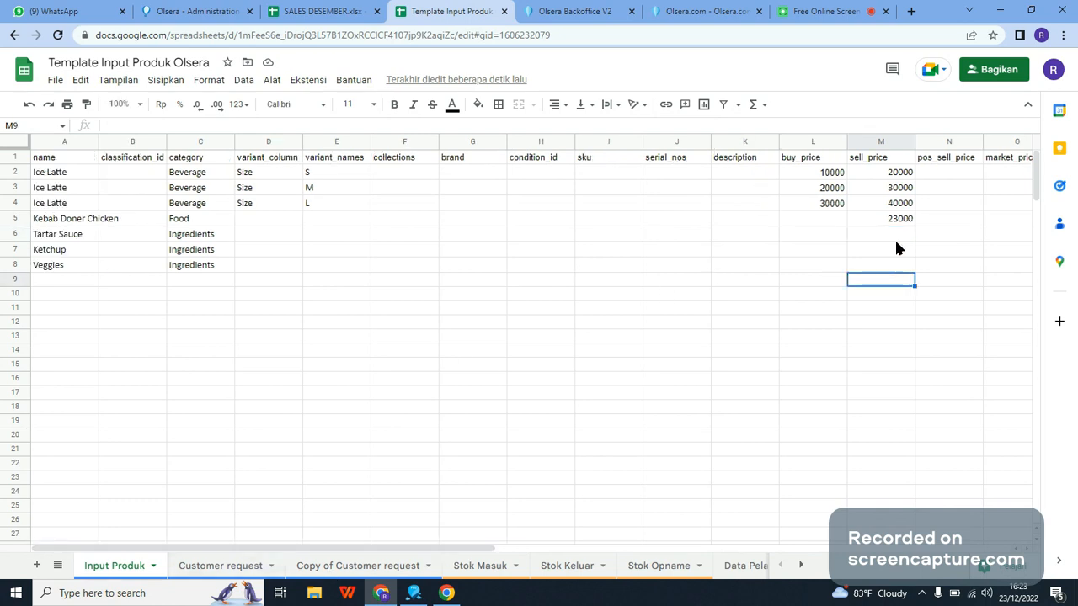
click(896, 239)
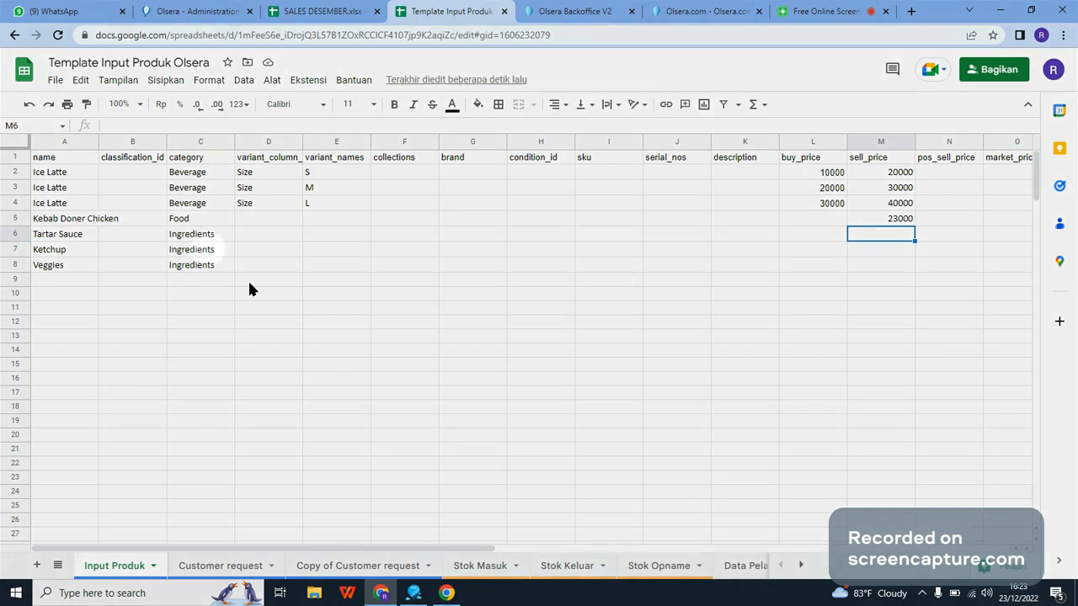
click(907, 249)
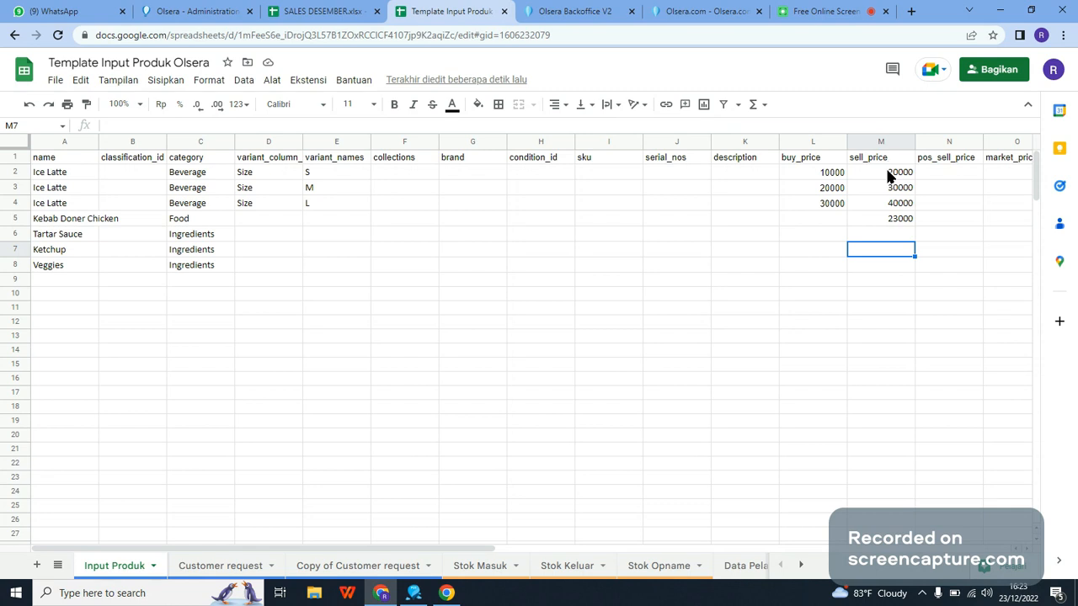
Step: Fill pos_sell_price cells N2 to N5 with the sell_price values from M2:M5: 20000, 30000, 40000 and 23000
click(938, 160)
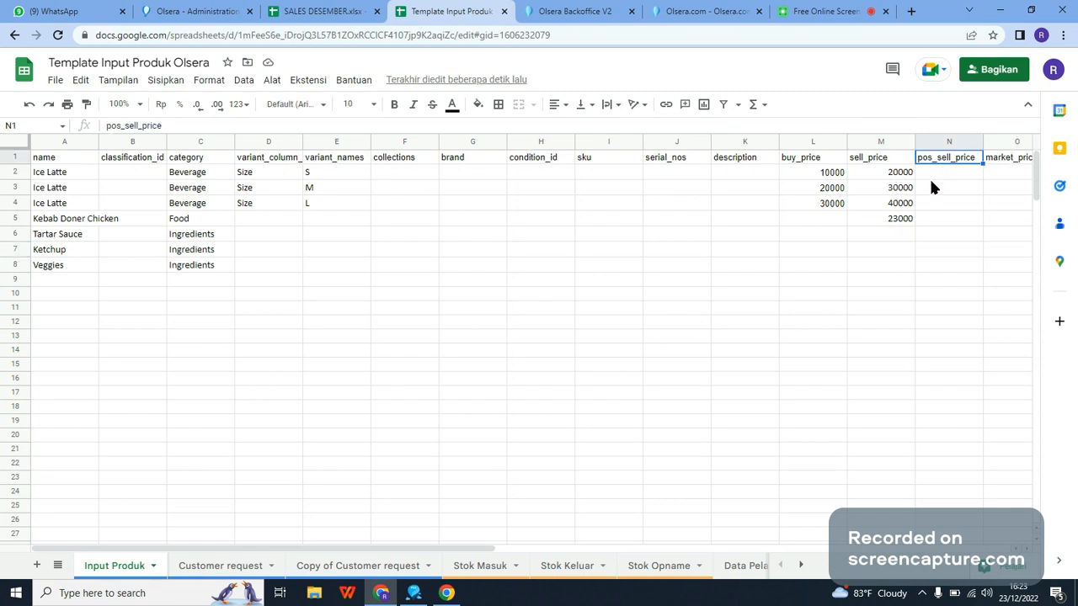
drag(894, 177, 941, 221)
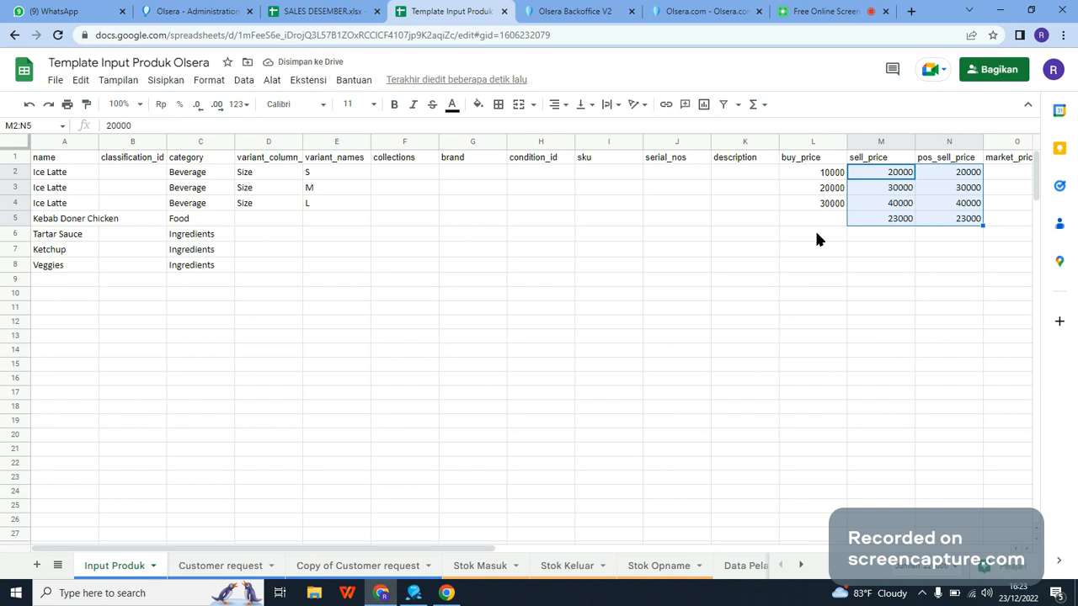
click(878, 235)
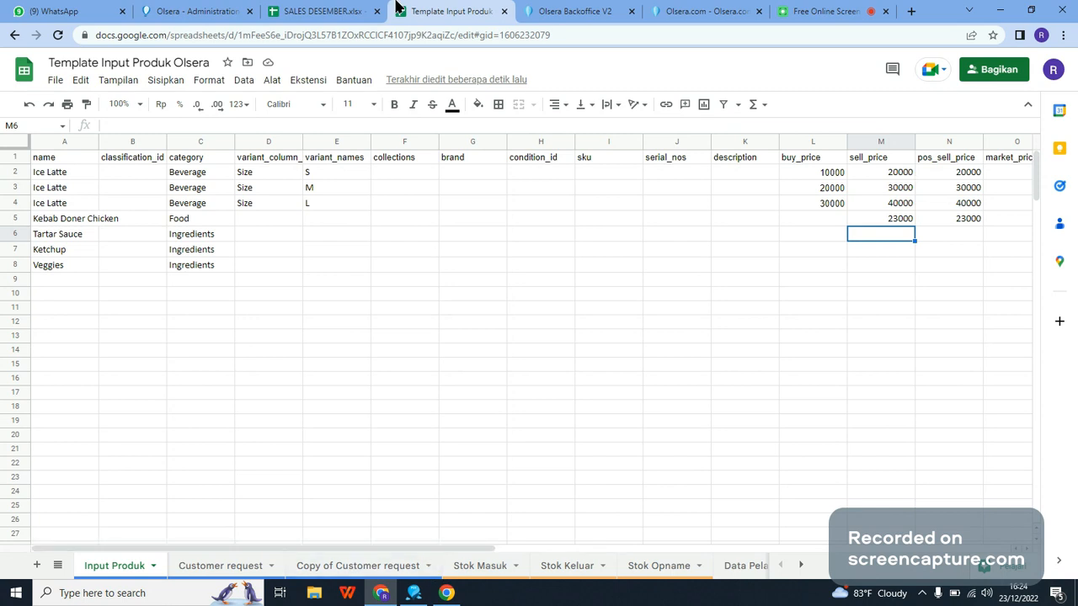
click(575, 11)
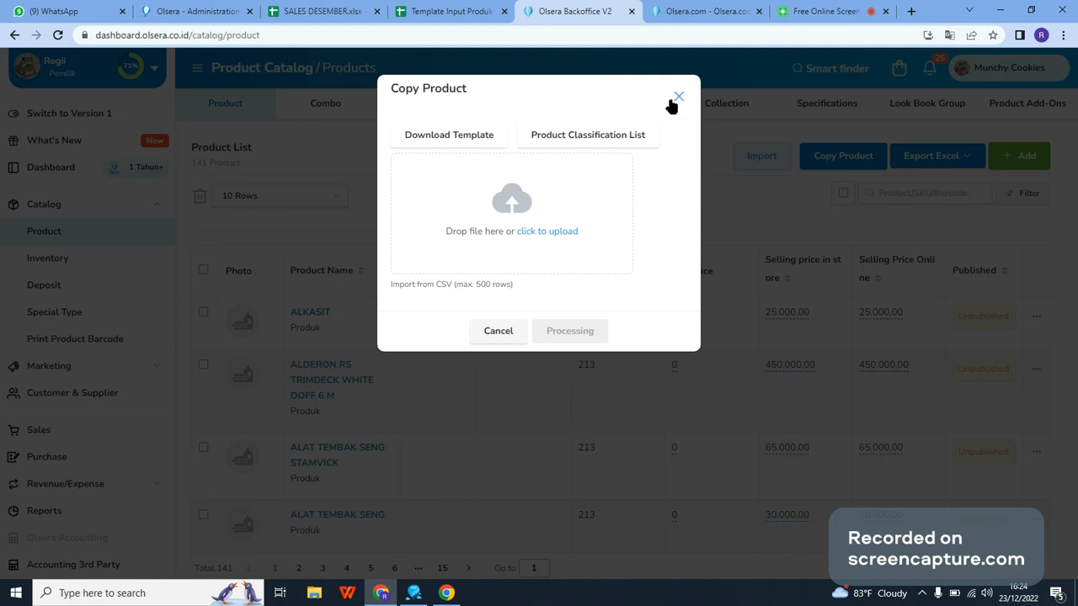
key(ctrl+shift+Tab)
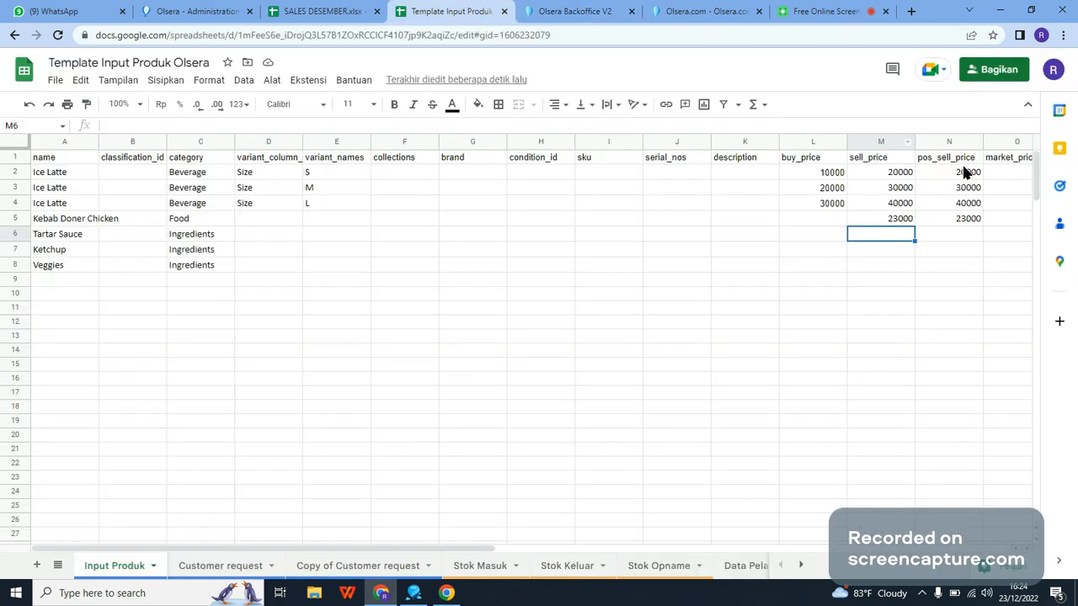
click(413, 594)
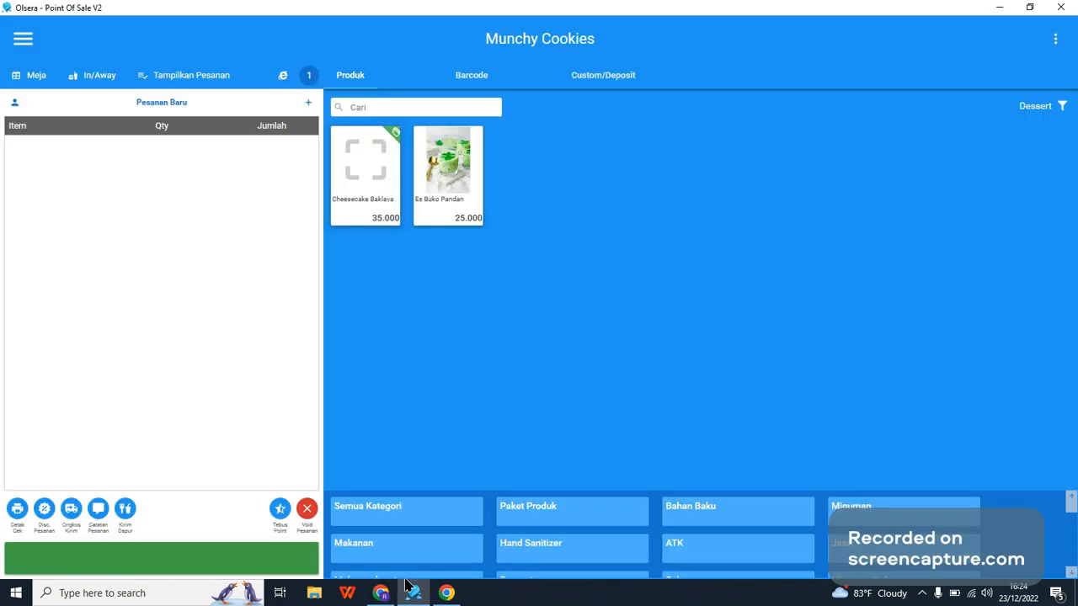
click(406, 587)
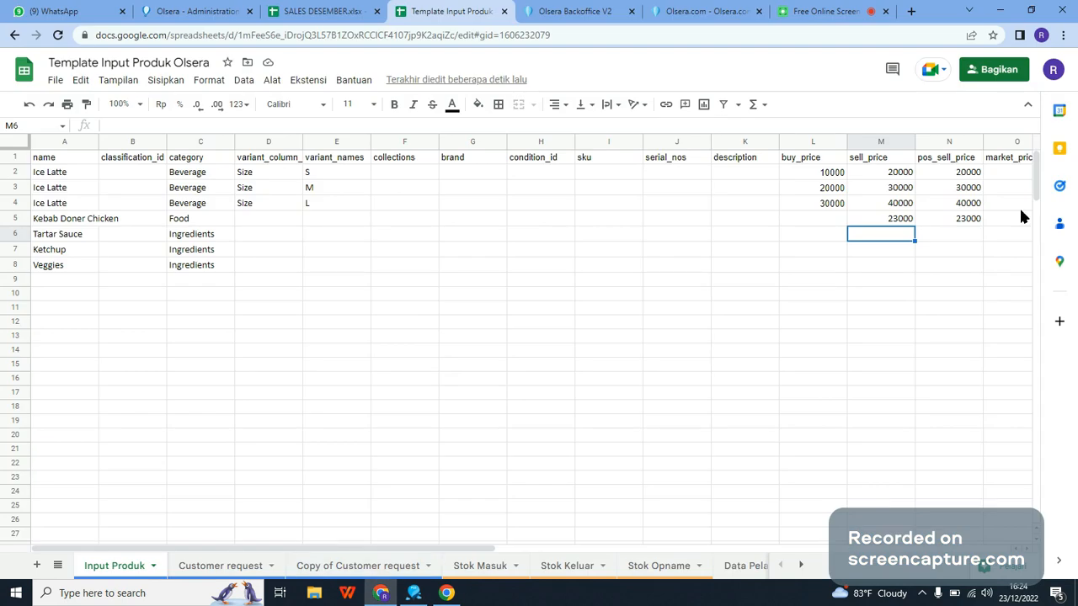
Step: Enter 1 in track_inventory cells T6 to T8 for Tartar Sauce, Ketchup and Veggies
key(Right)
key(Right)
key(Right)
key(Right)
key(Right)
key(Right)
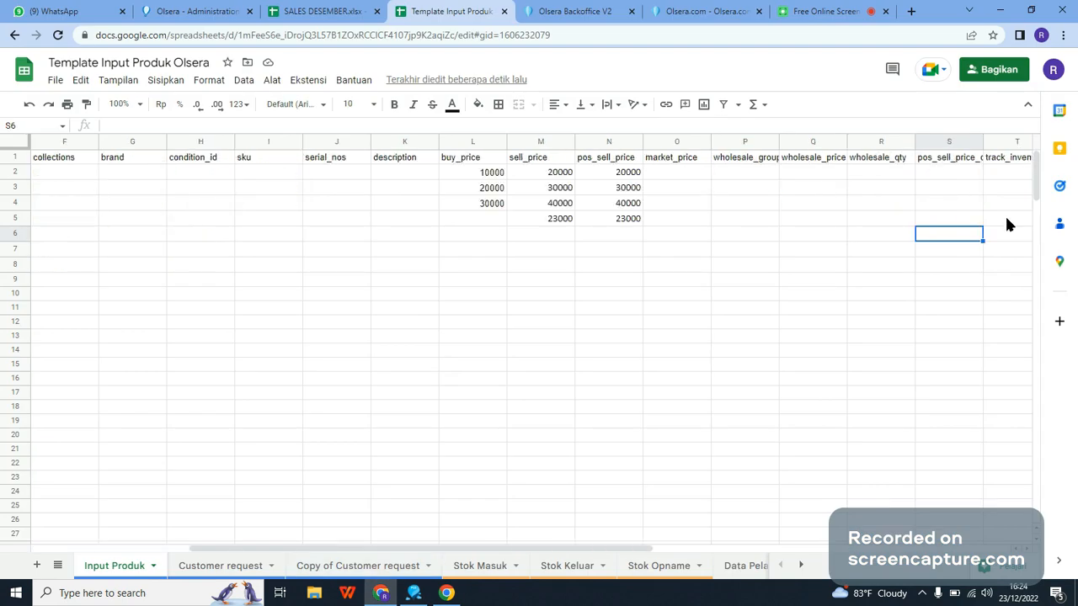
key(Right)
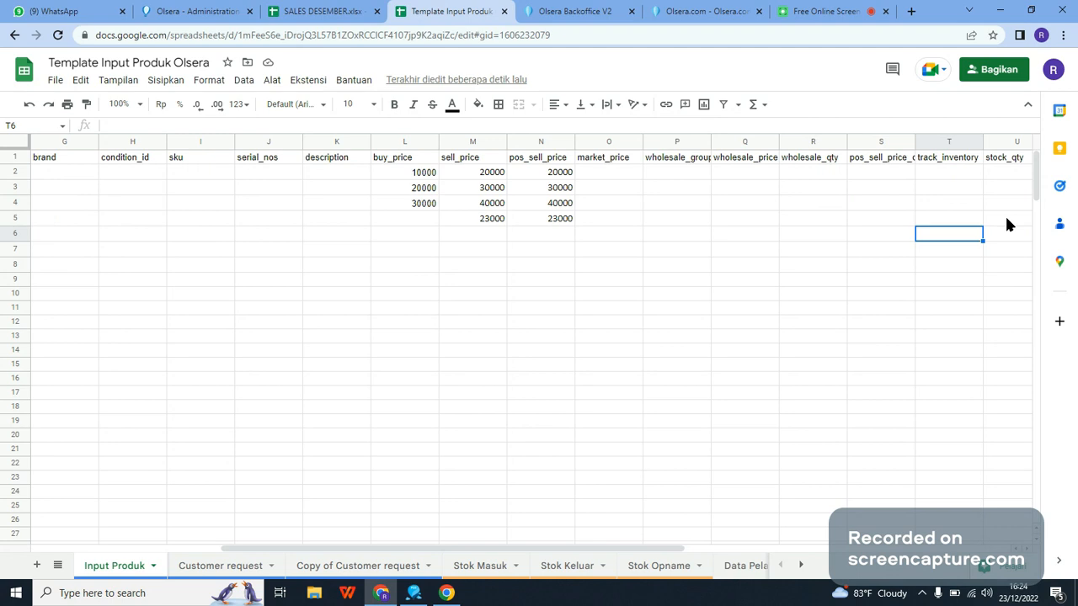
text(1)
key(Return)
text(1)
key(Return)
text(1)
key(Return)
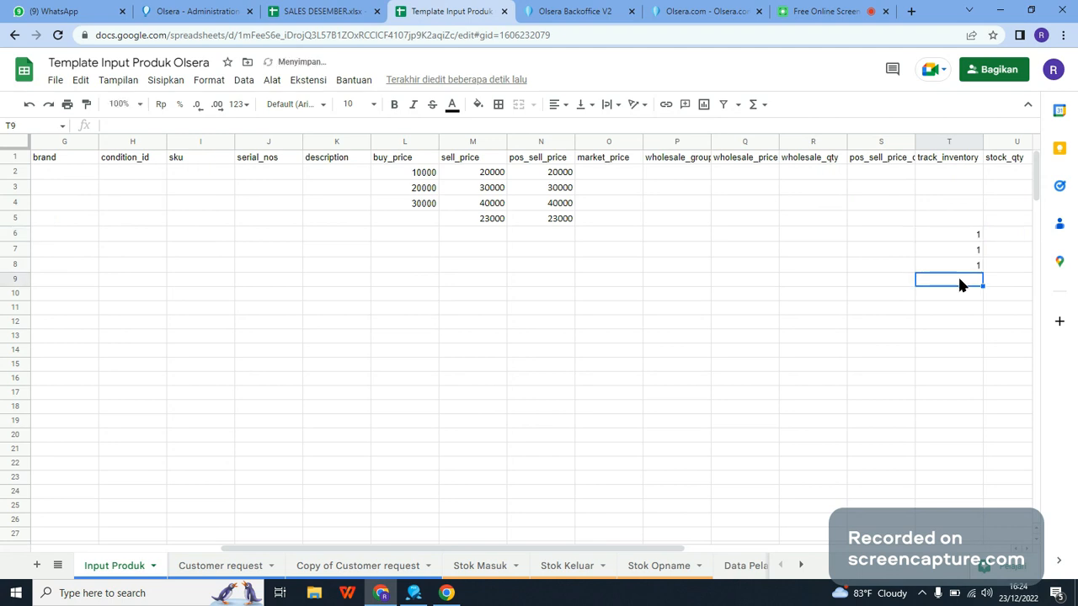
drag(638, 549, 381, 547)
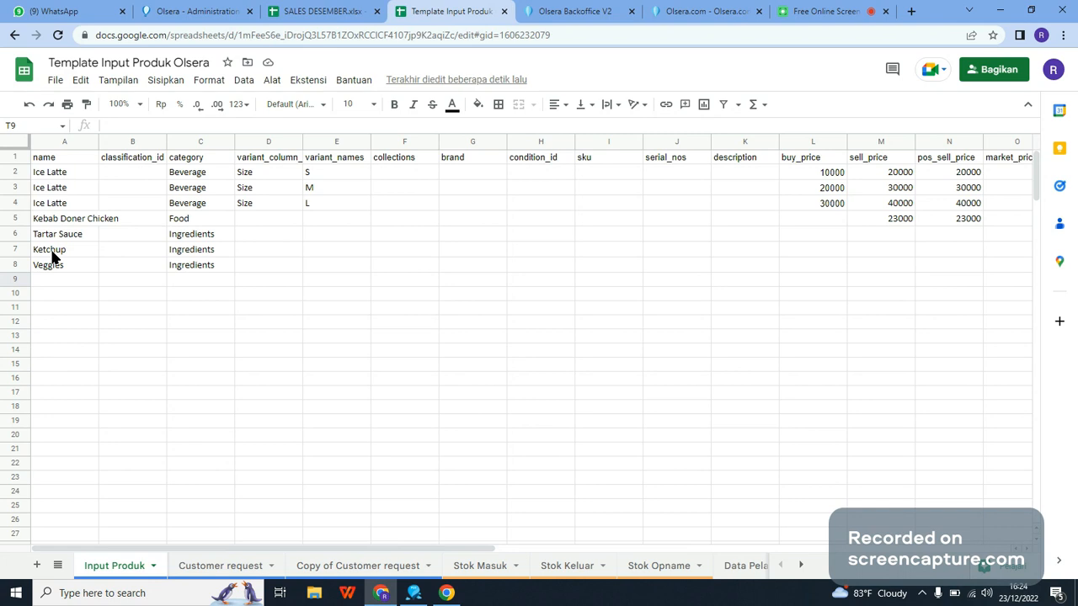
click(472, 544)
drag(858, 524, 691, 537)
key(Up)
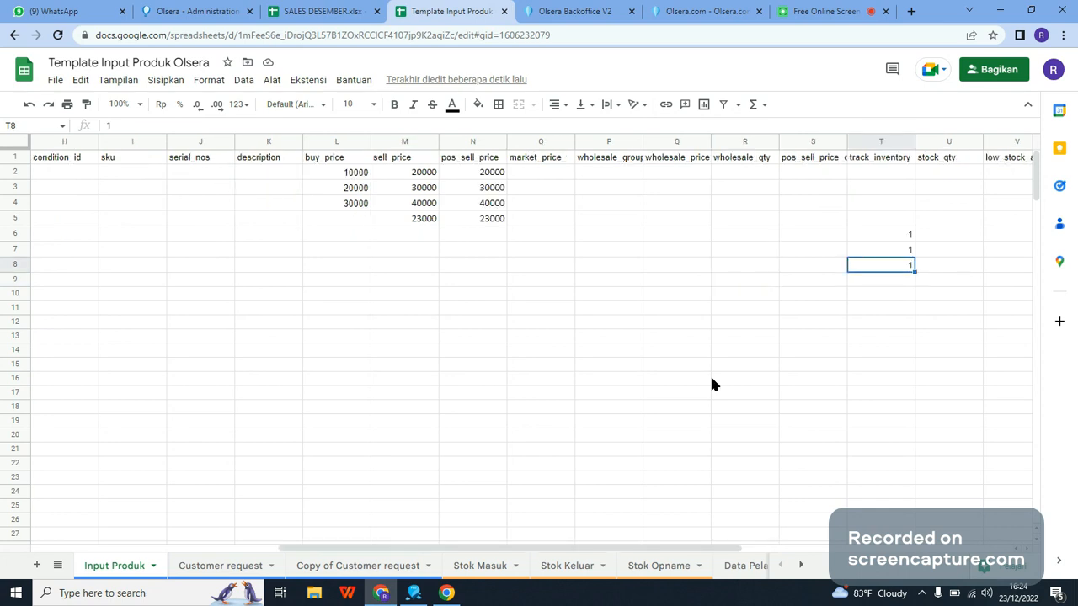
drag(359, 548, 152, 554)
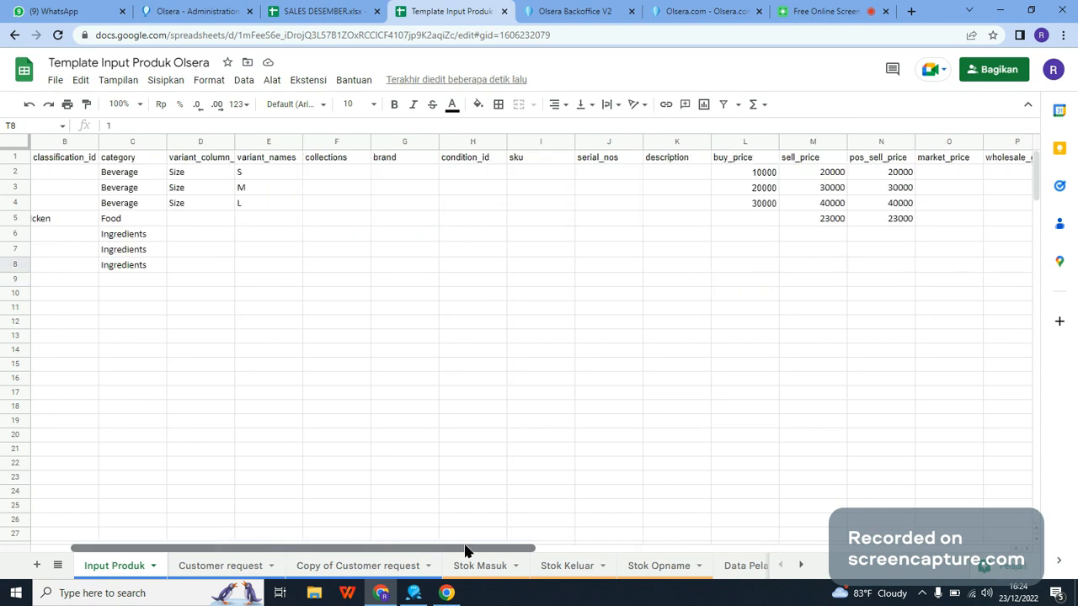
Step: Enter stock_qty 1000 for Tartar Sauce in U6, 0 for Ketchup in U7 and 1000 for Veggies in U8
drag(467, 552, 804, 200)
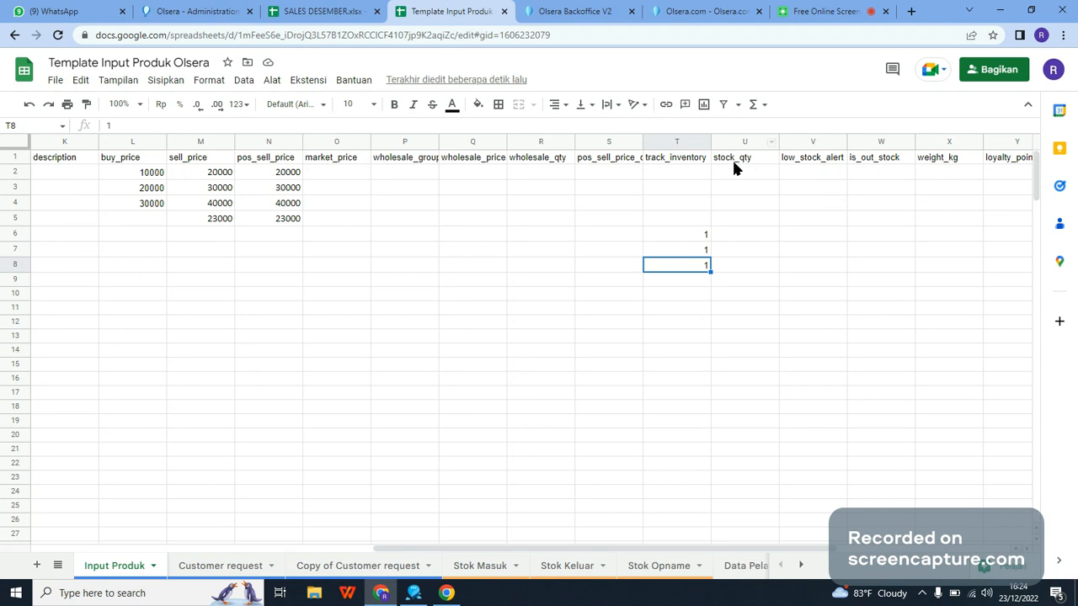
click(735, 237)
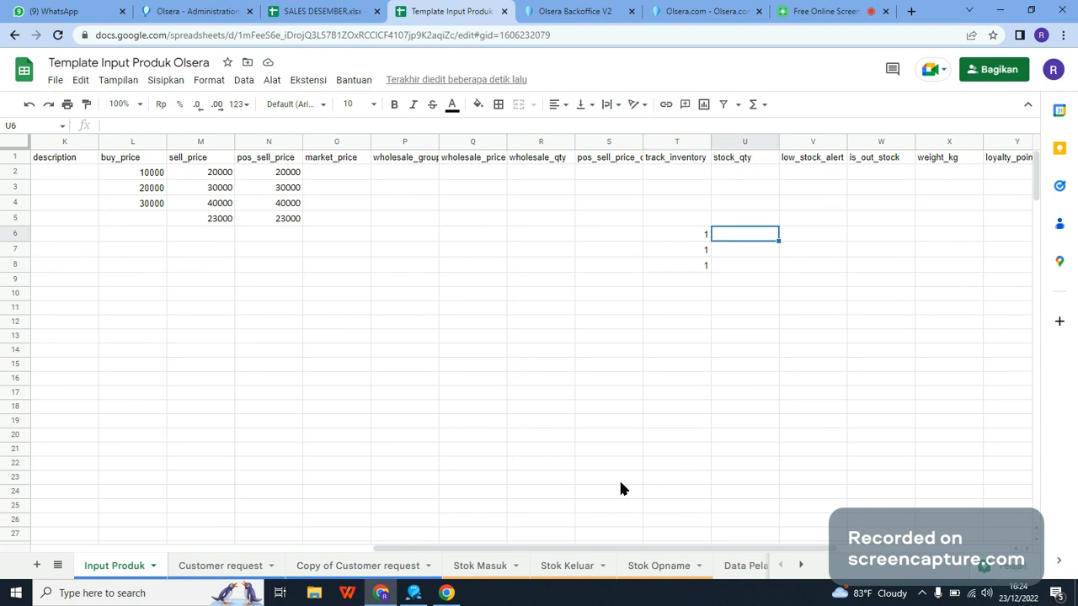
drag(533, 548, 623, 539)
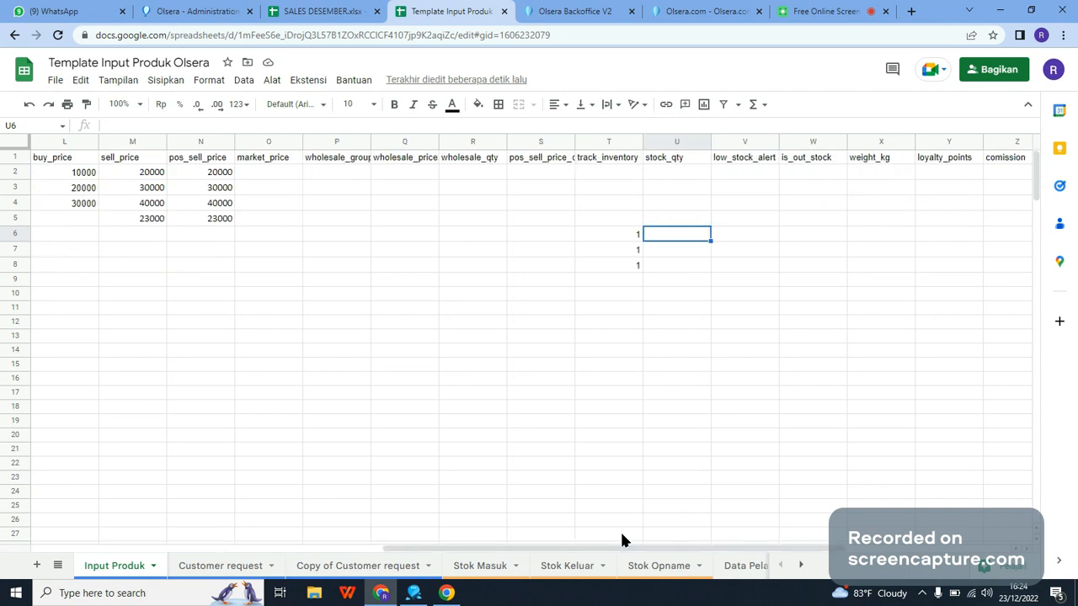
text(1000)
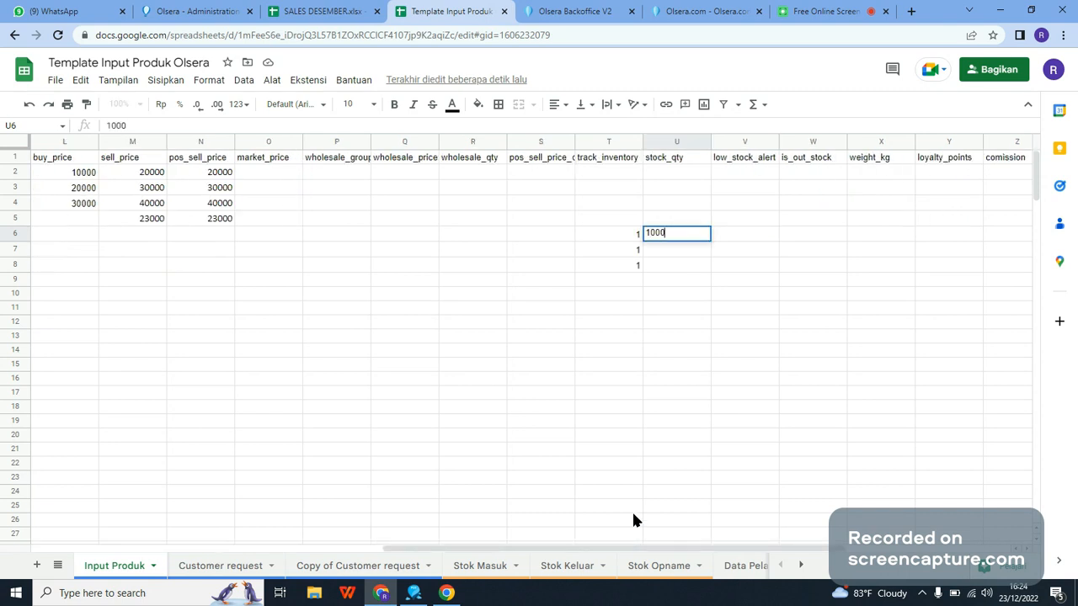
key(Return)
text(0)
key(Return)
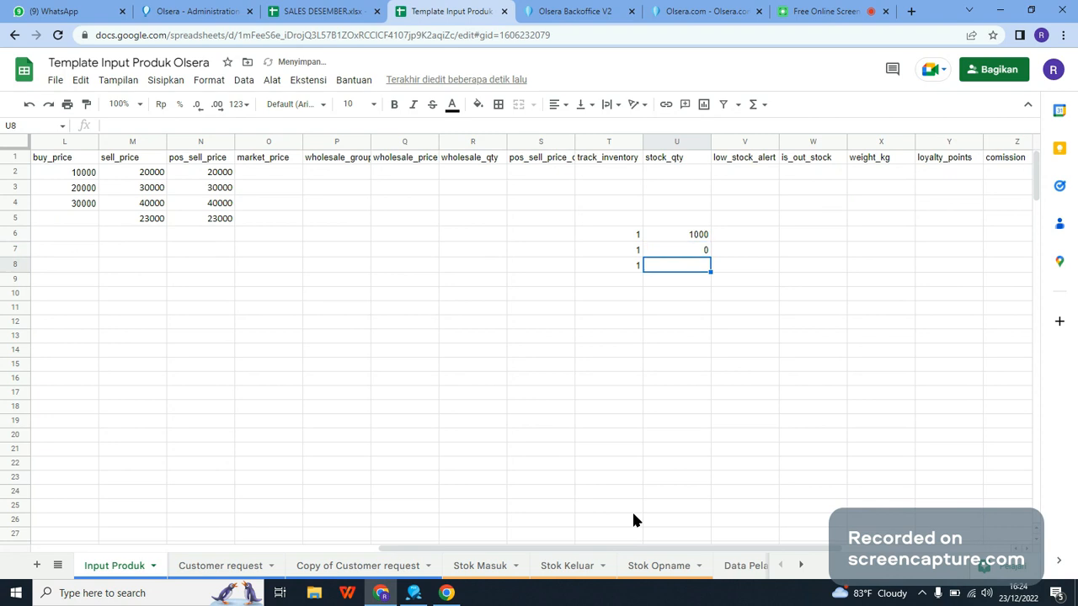
text(1)
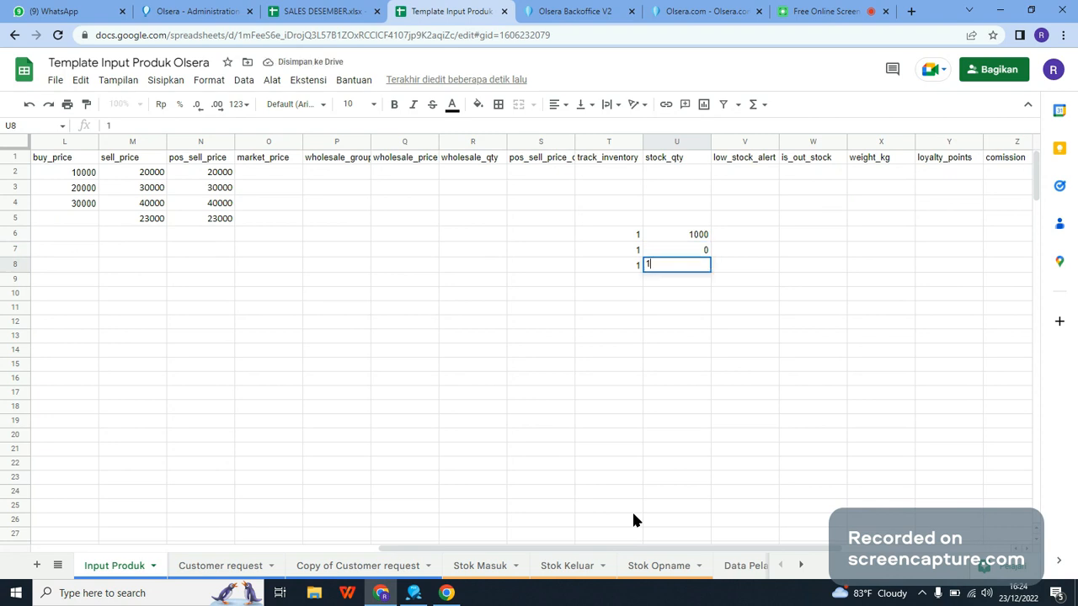
text(000)
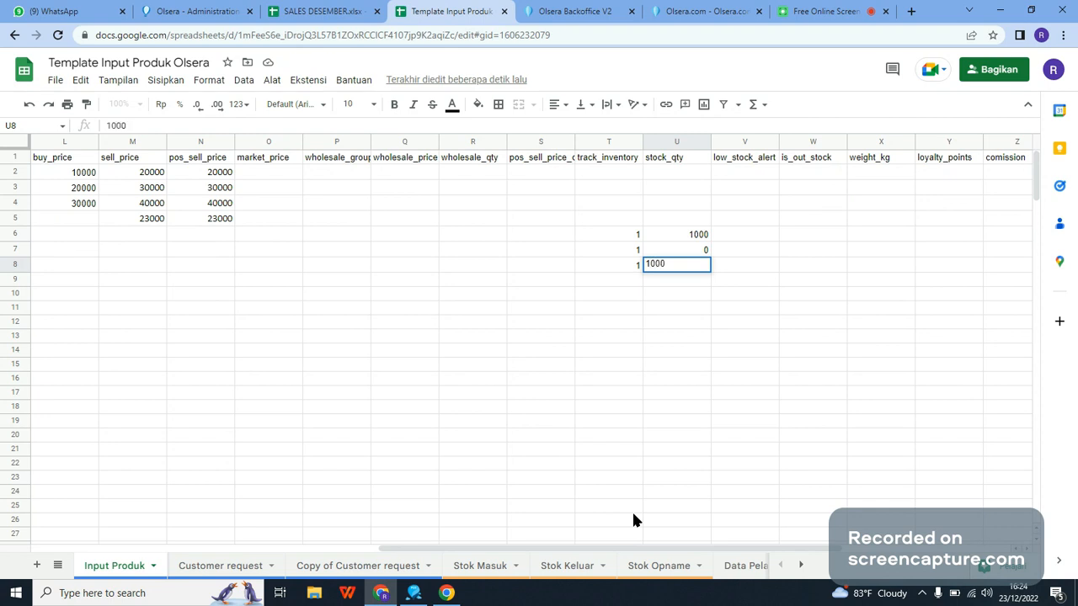
key(Return)
Step: Download the Input Produk sheet as a comma-separated values (.csv) file
click(56, 80)
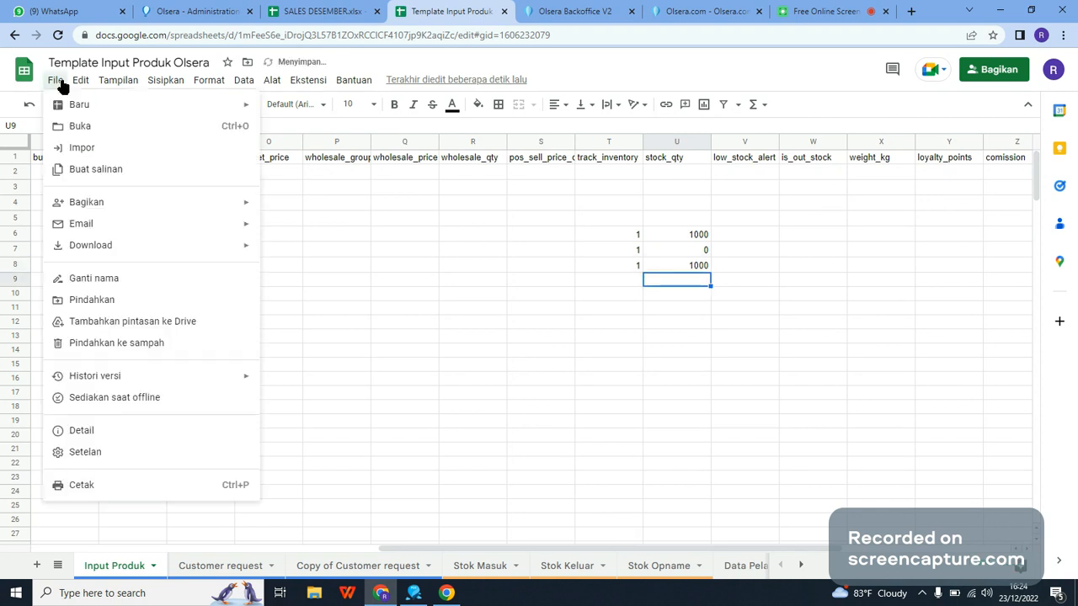
mouse_move(159, 245)
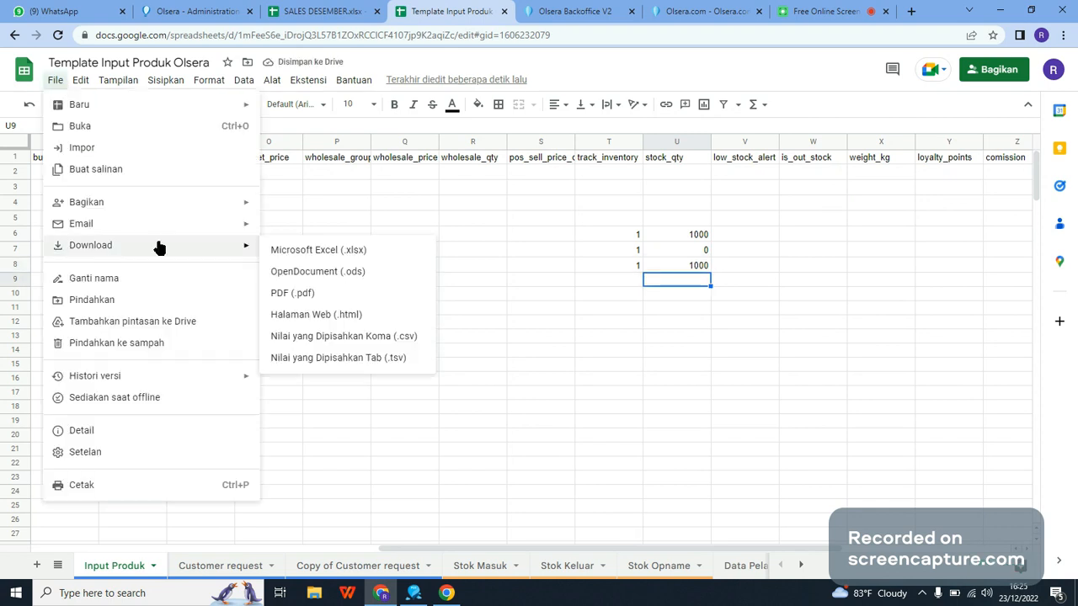
click(409, 337)
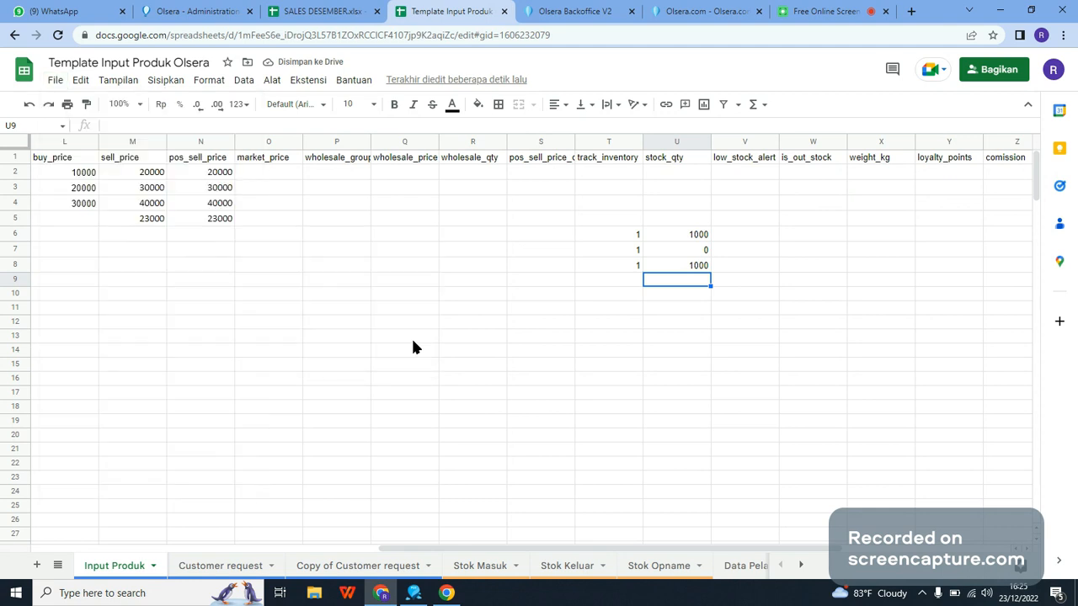
Step: Switch to Olsera Backoffice, import the downloaded template CSV into the product catalog, and check the stock quantity of Kebab Doner Chicken
click(577, 10)
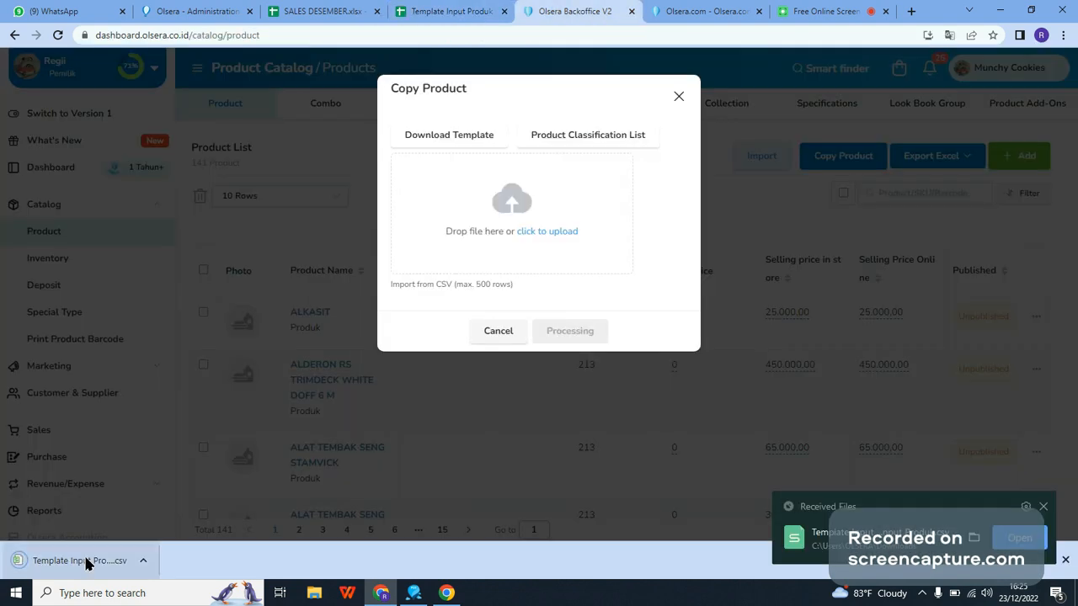
drag(87, 562, 510, 215)
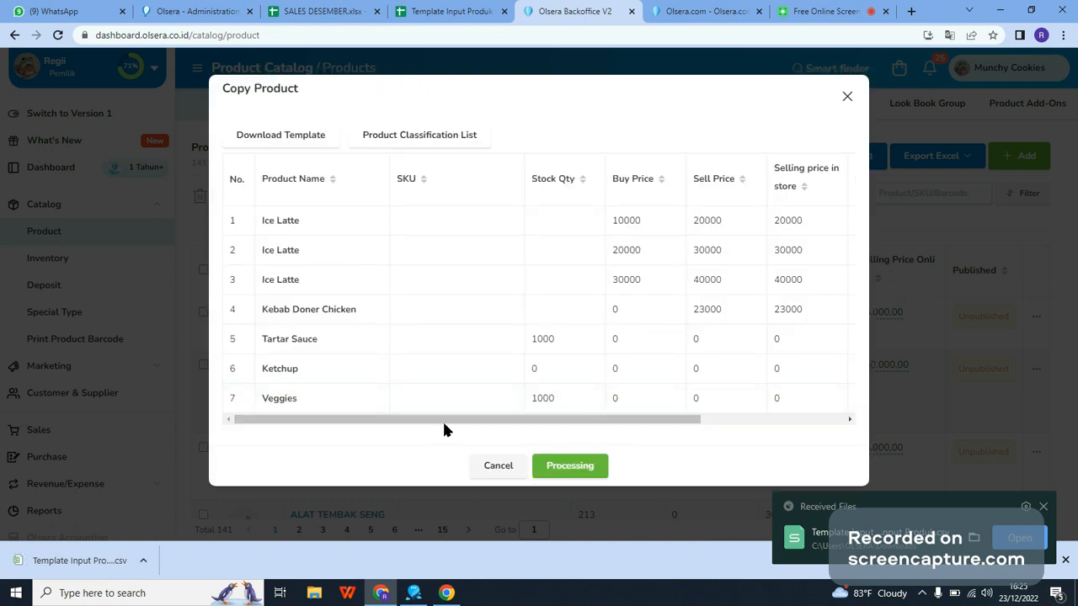
drag(443, 421, 587, 503)
click(587, 477)
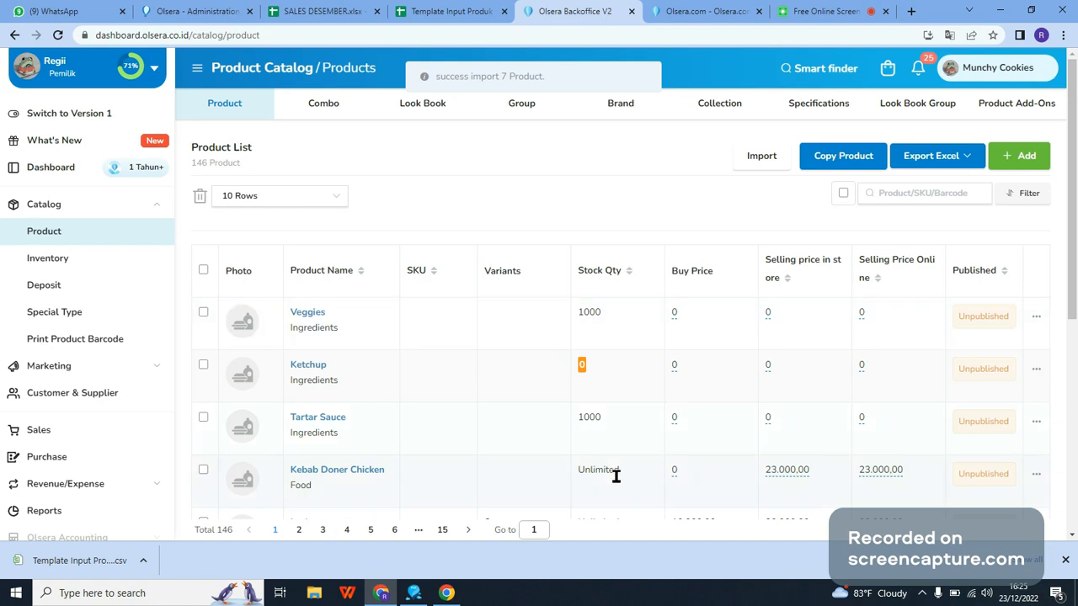
drag(577, 473, 625, 473)
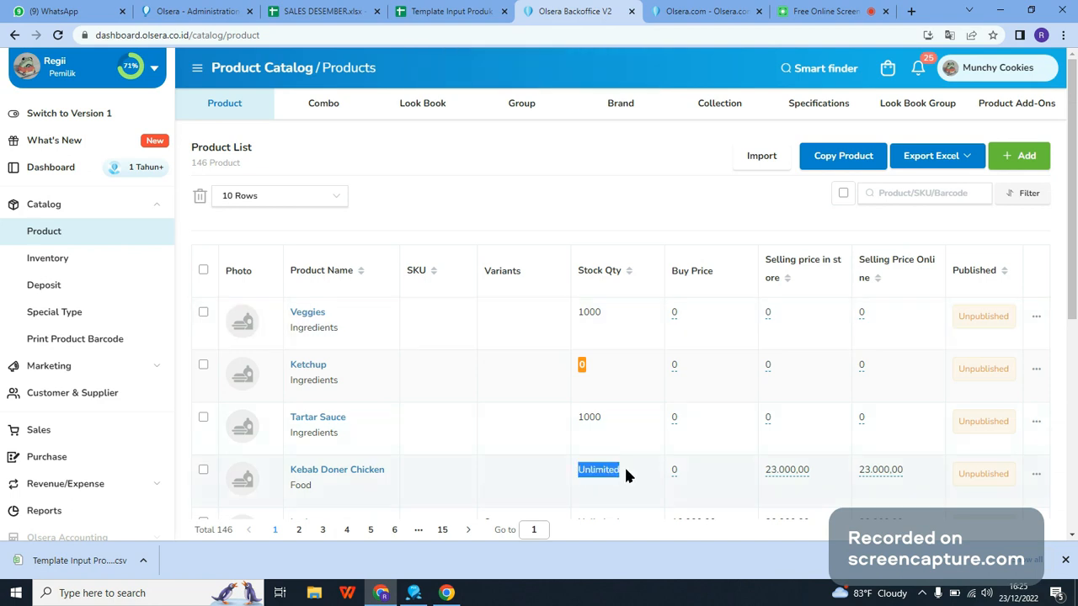
click(625, 470)
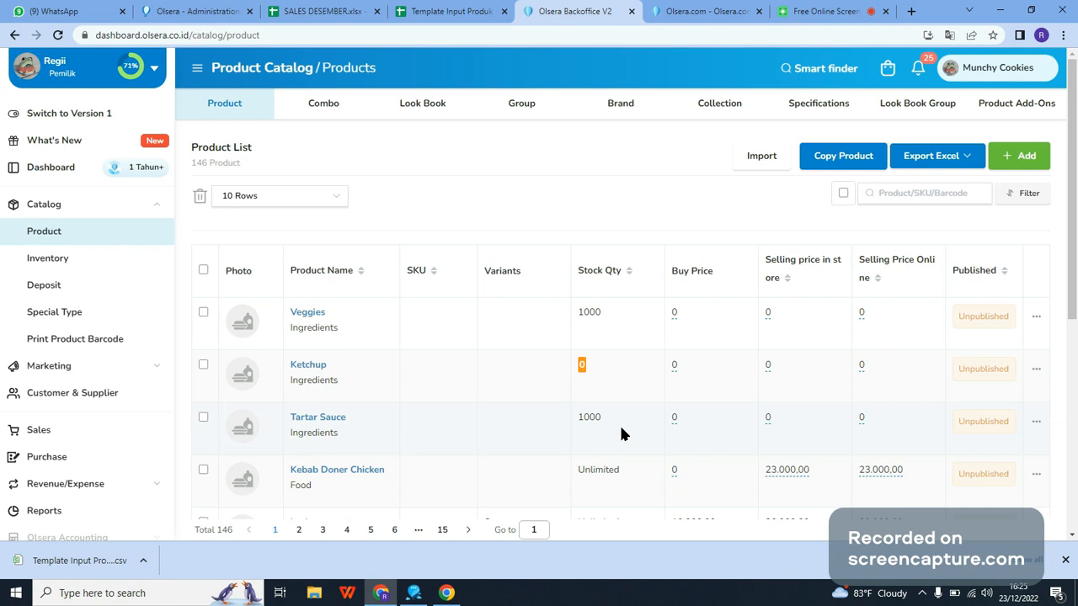
Step: Go to the product combo list in the catalog and open the form for adding a new combo
click(438, 156)
click(328, 117)
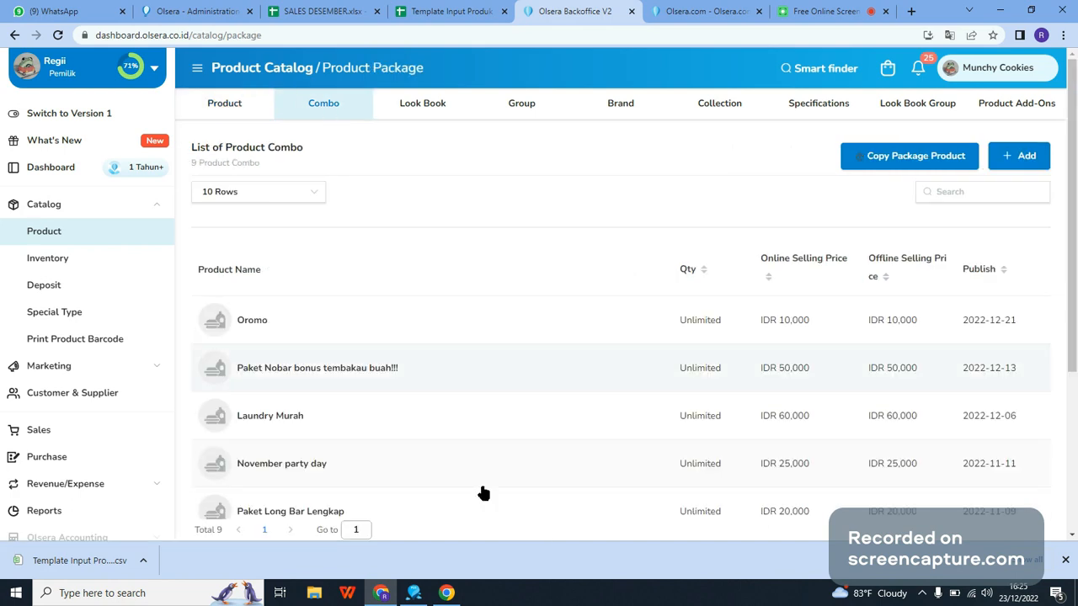
mouse_move(460, 578)
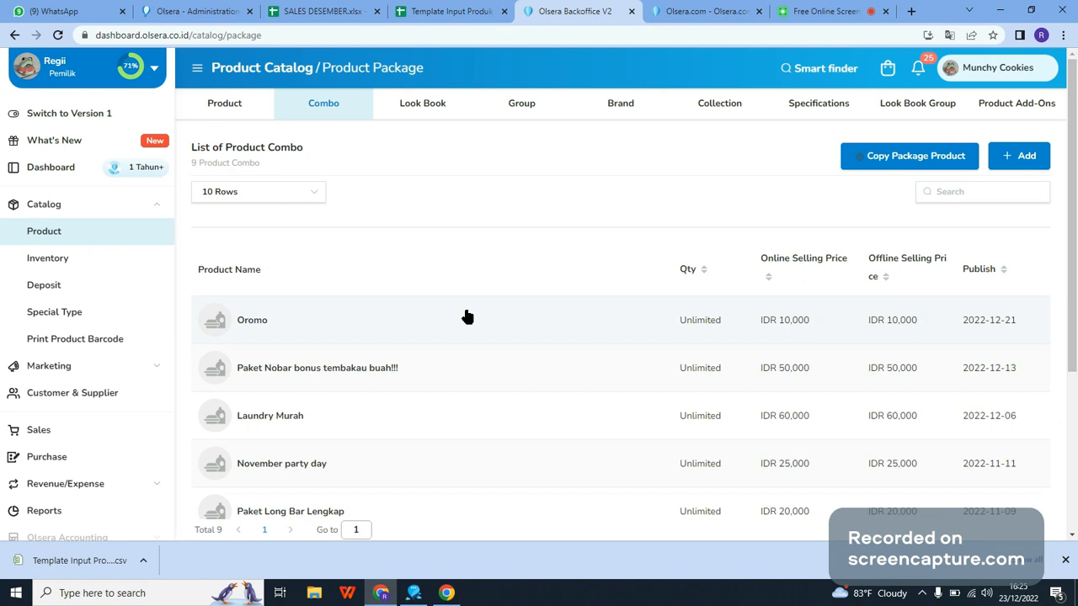
click(1012, 160)
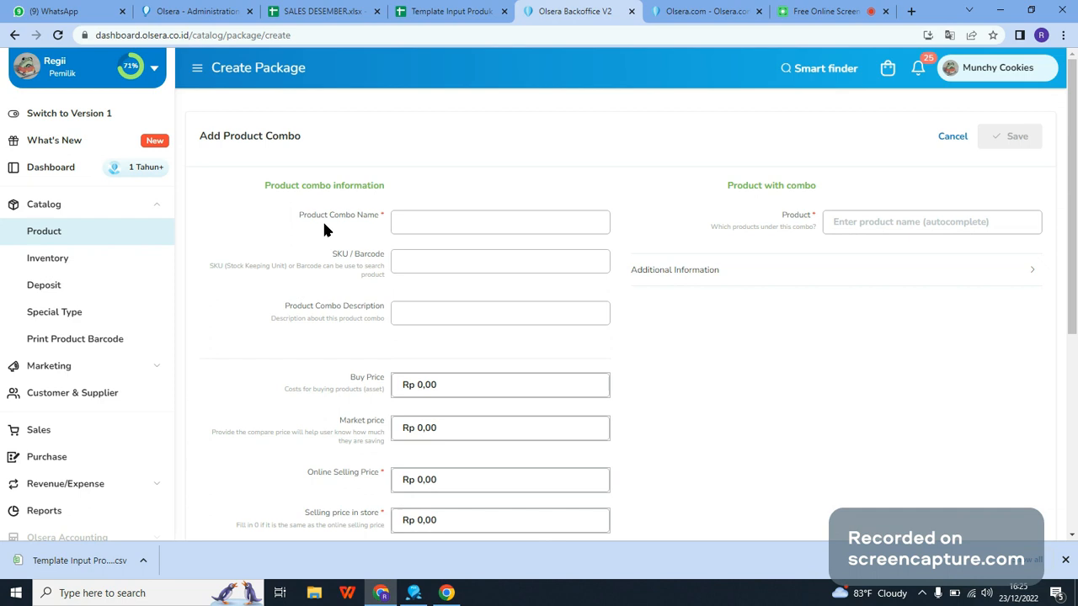
Step: Review the combo information, pricing, order limit and publishing fields of the Add Product Combo form
drag(298, 220, 373, 220)
click(359, 223)
scroll(373, 487, down, 3)
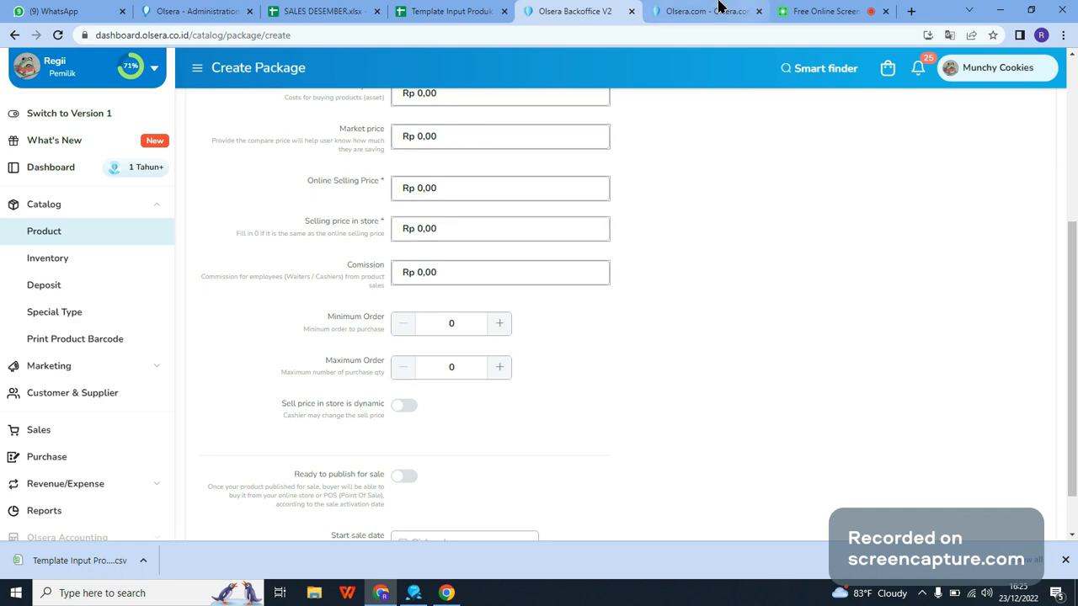
click(451, 11)
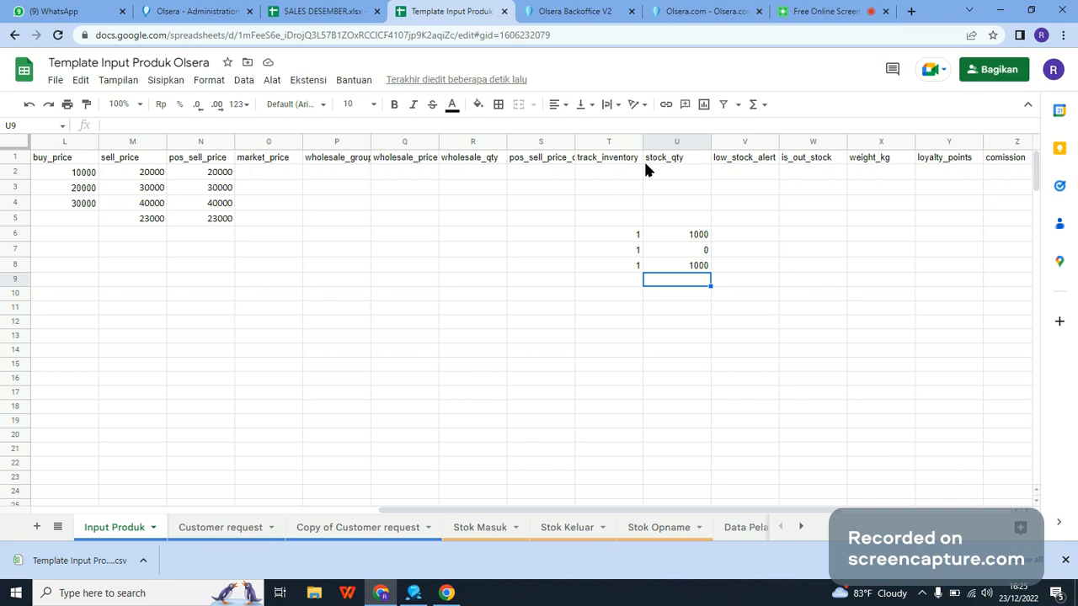
click(573, 11)
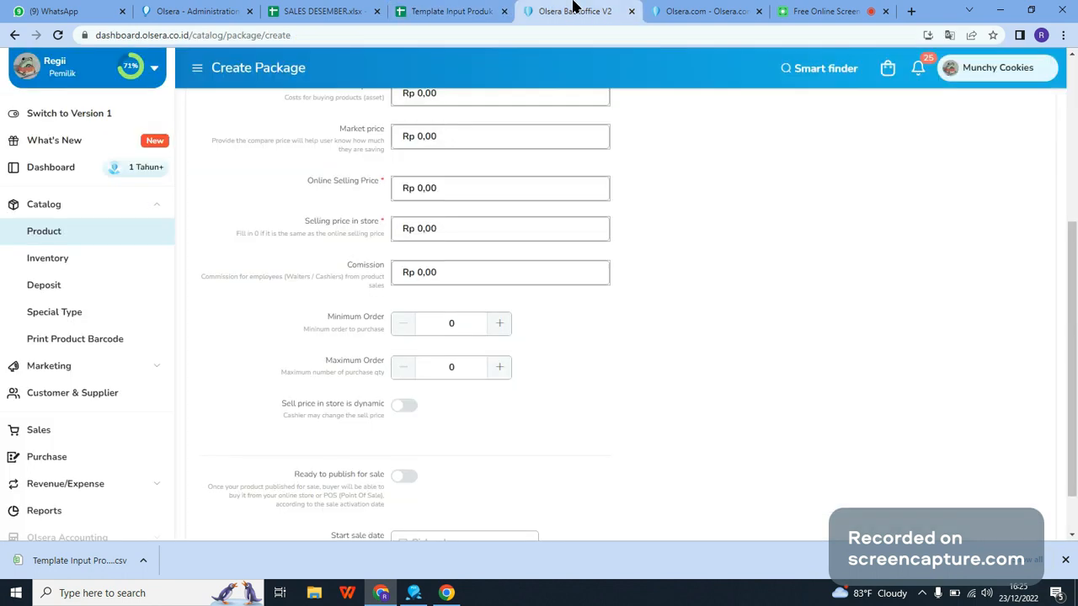
scroll(838, 278, up, 4)
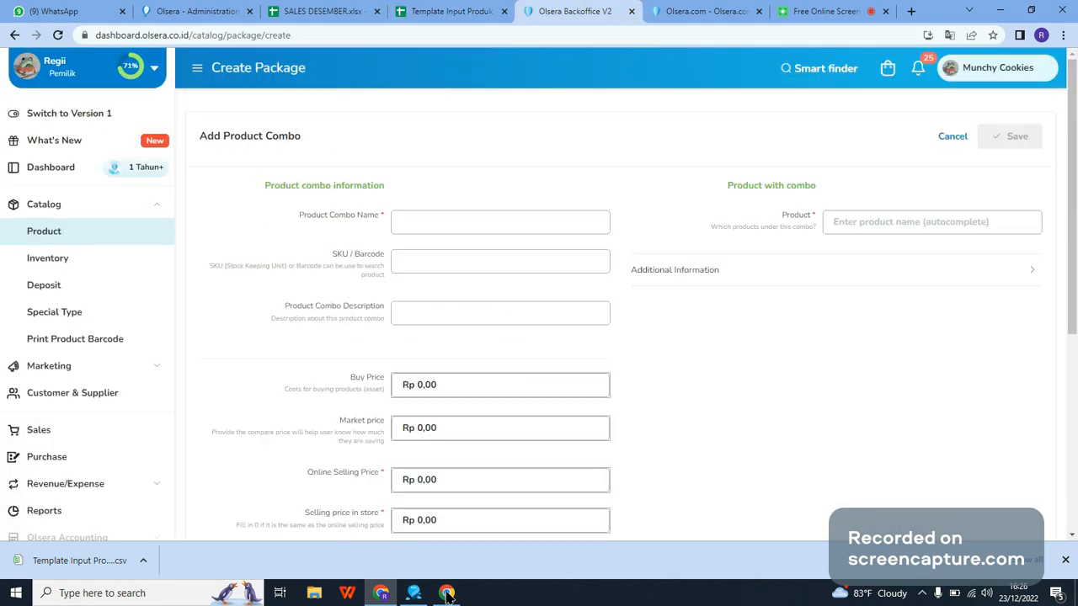
Step: Switch to Olsera Point Of Sale, filter the products to Paket Produk and add the Paket Kenyang combo to a new order
key(alt+Tab)
click(528, 515)
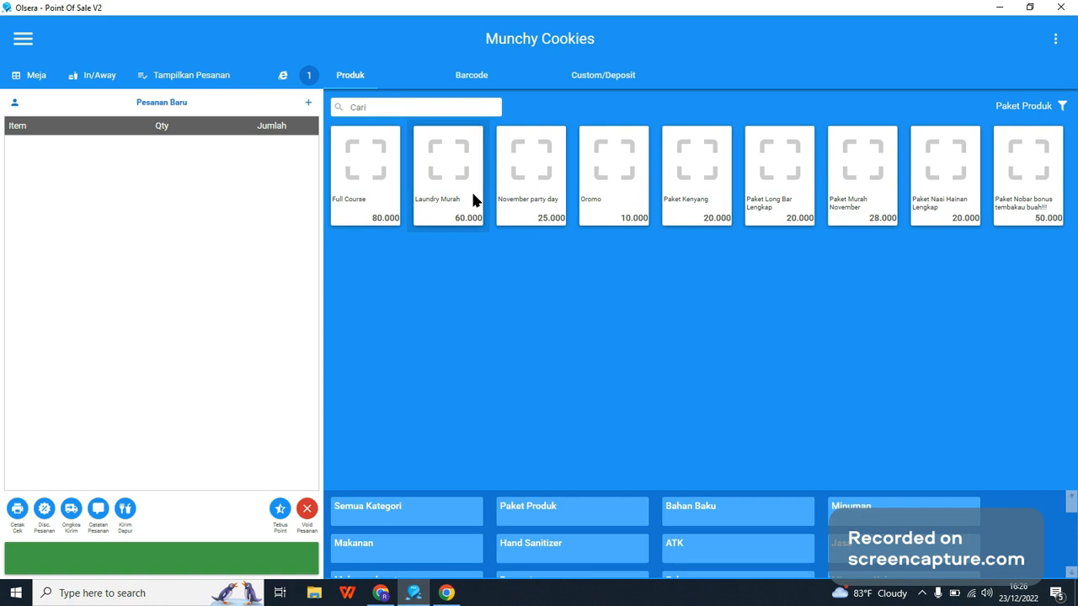
click(606, 172)
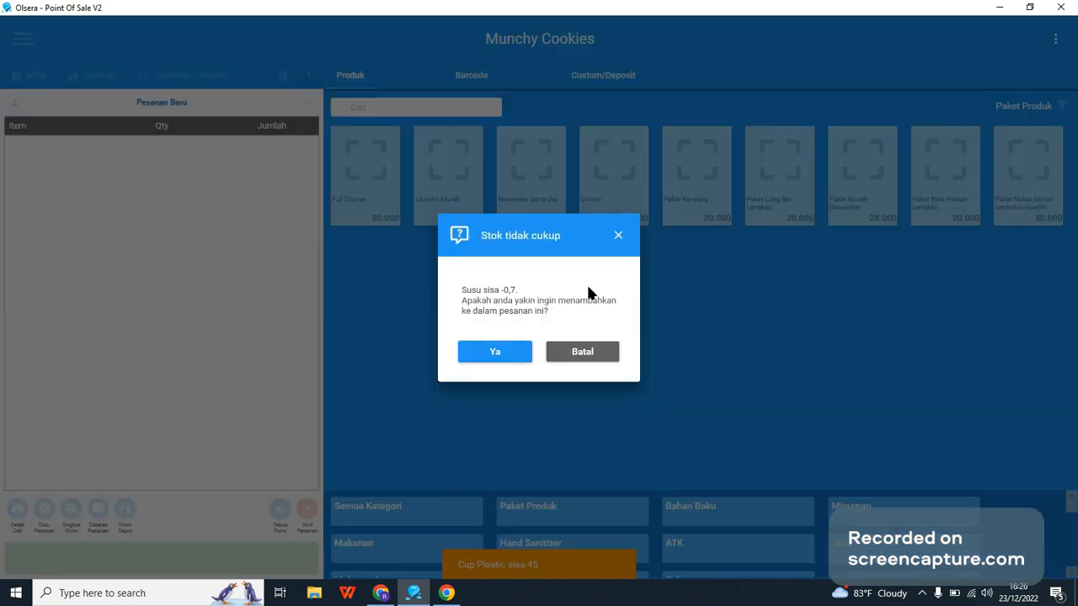
click(618, 235)
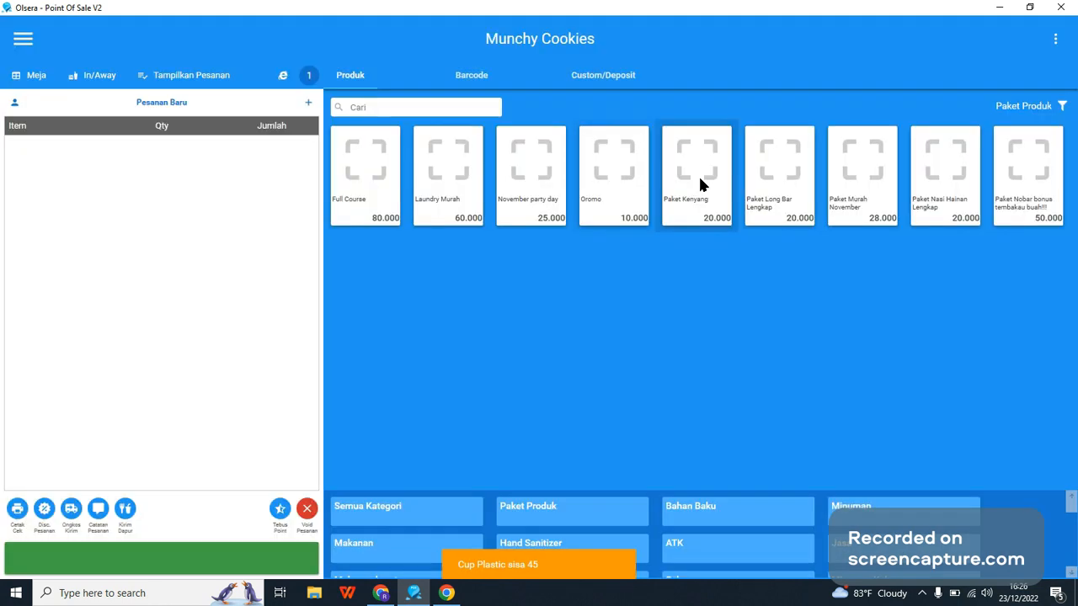
click(698, 179)
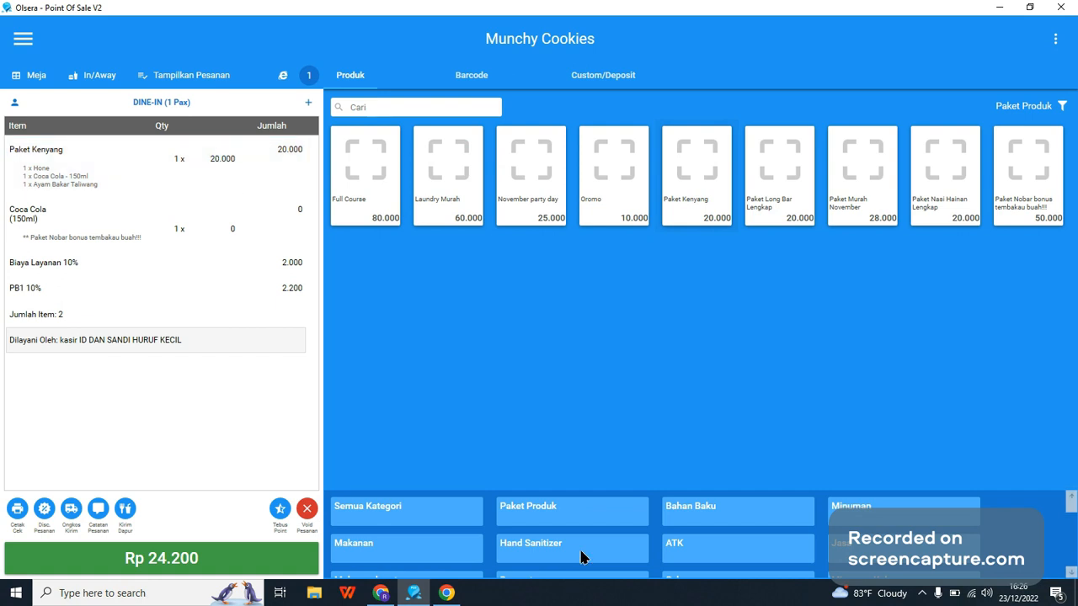
Step: Switch to Olsera Backoffice and cancel the new product combo form to return to the combo list
click(429, 596)
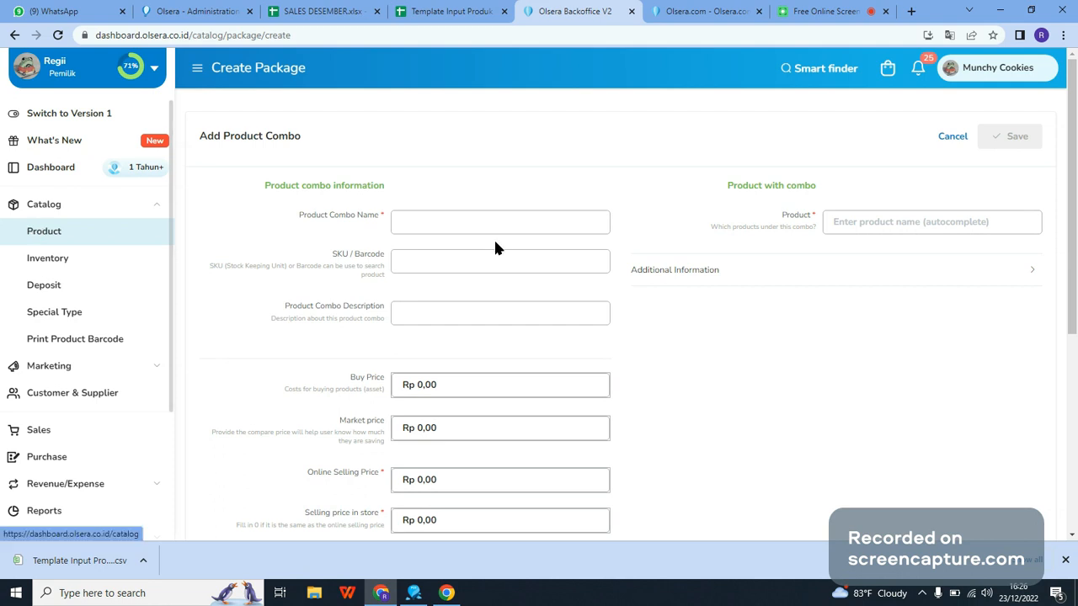
click(943, 141)
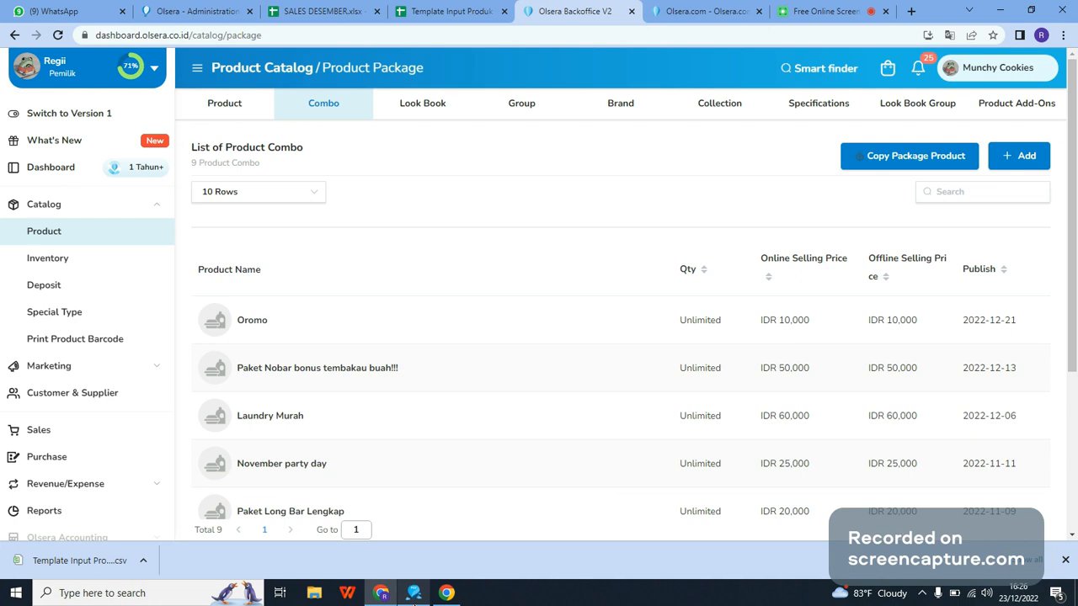
Step: Switch back to Olsera Point Of Sale and look at the Sinkronisasi option without running it
click(413, 593)
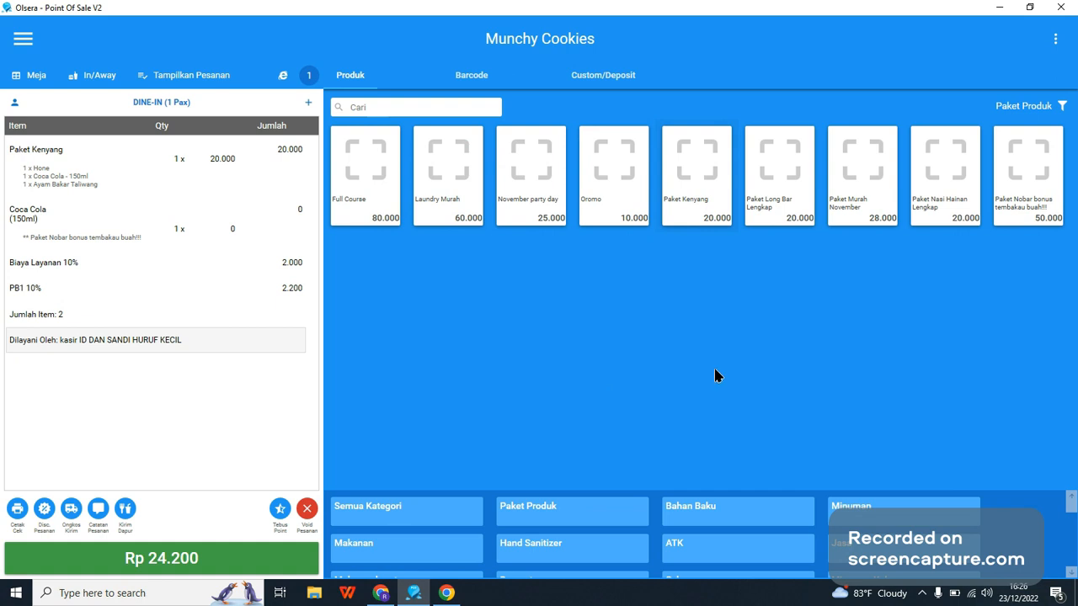
click(1052, 42)
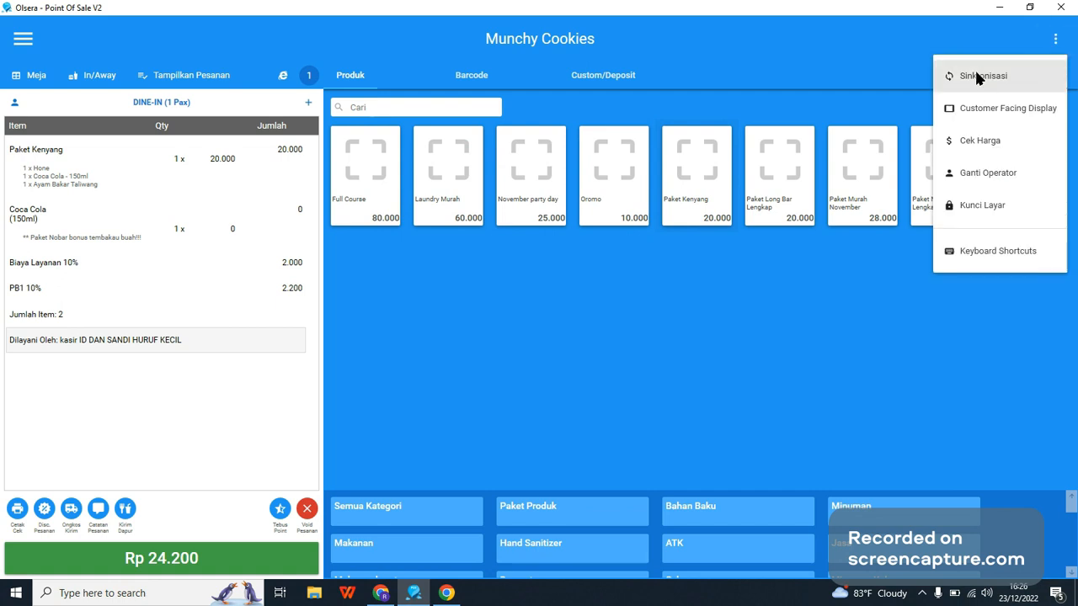
click(785, 267)
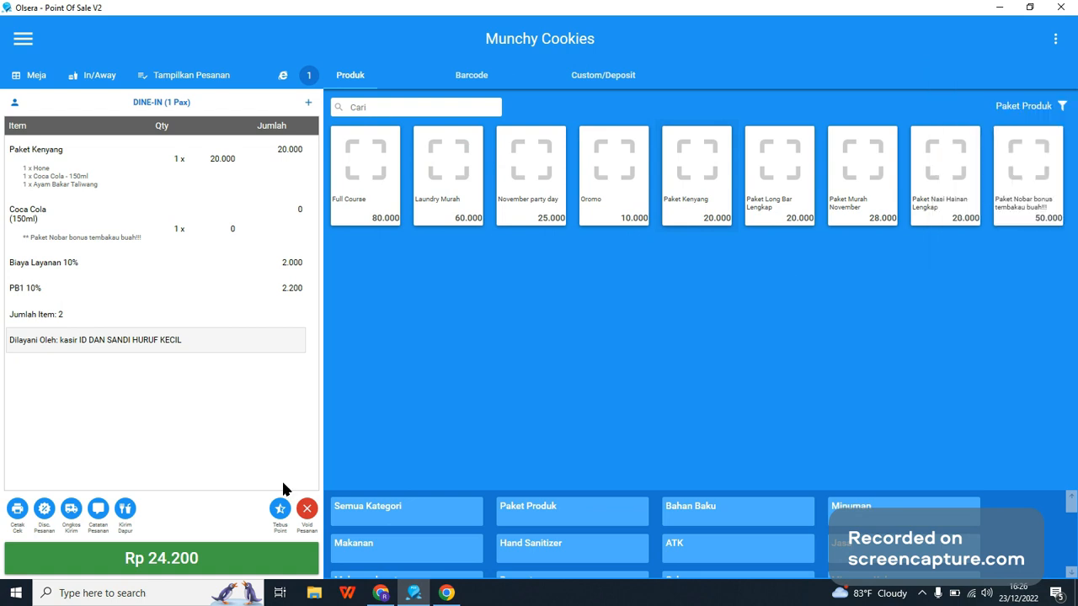
Step: Void the current order with the reason "test"
click(305, 510)
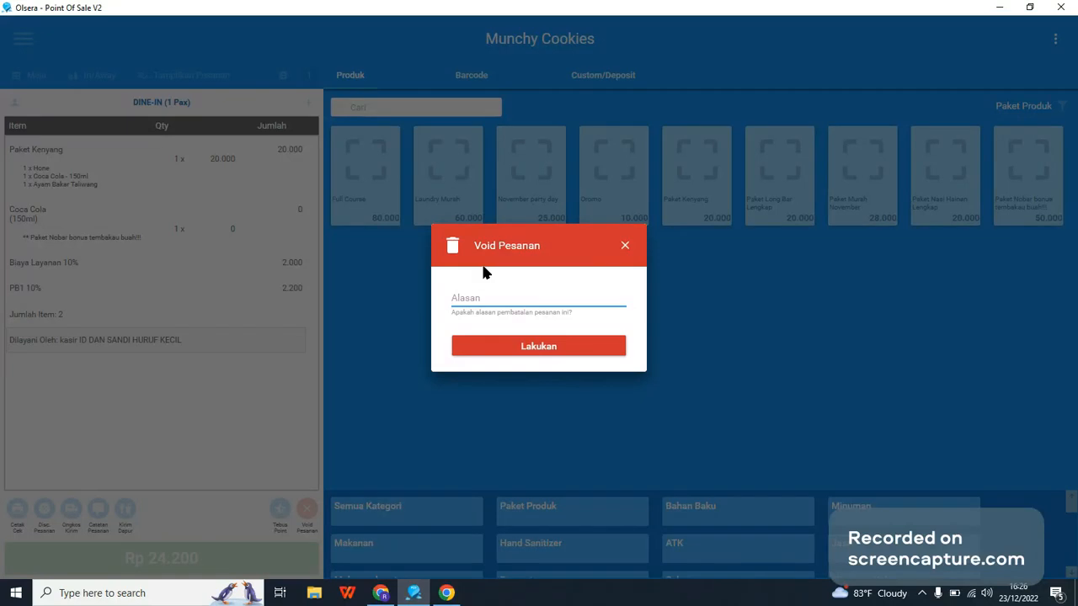
text(test)
click(532, 352)
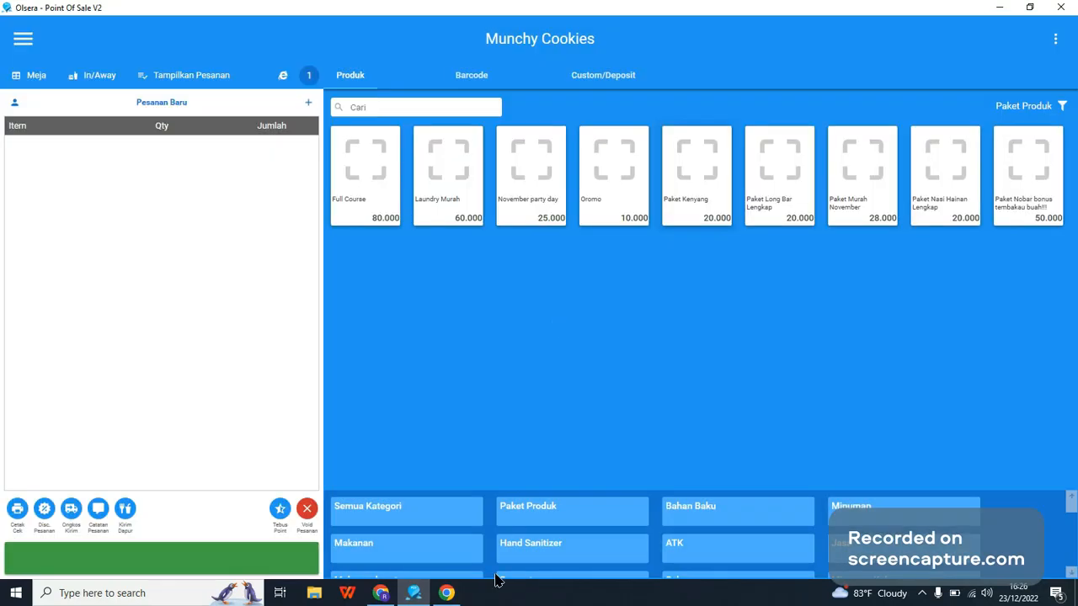
Step: Browse the products of Semua Kategori and filter the product list to the Minuman category
scroll(713, 404, down, 1)
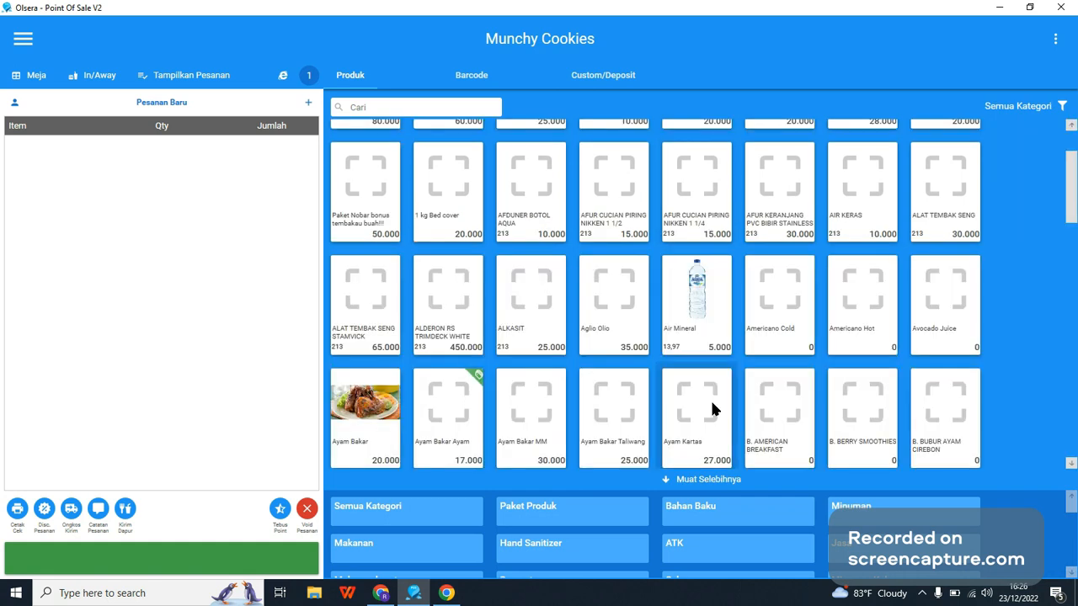
scroll(715, 409, up, 1)
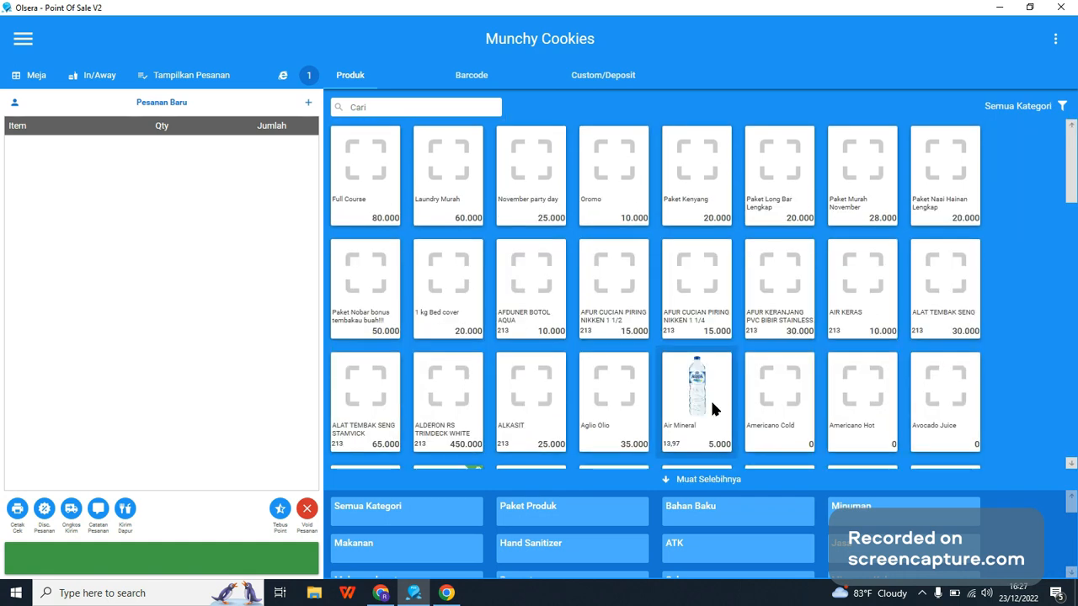
click(1047, 119)
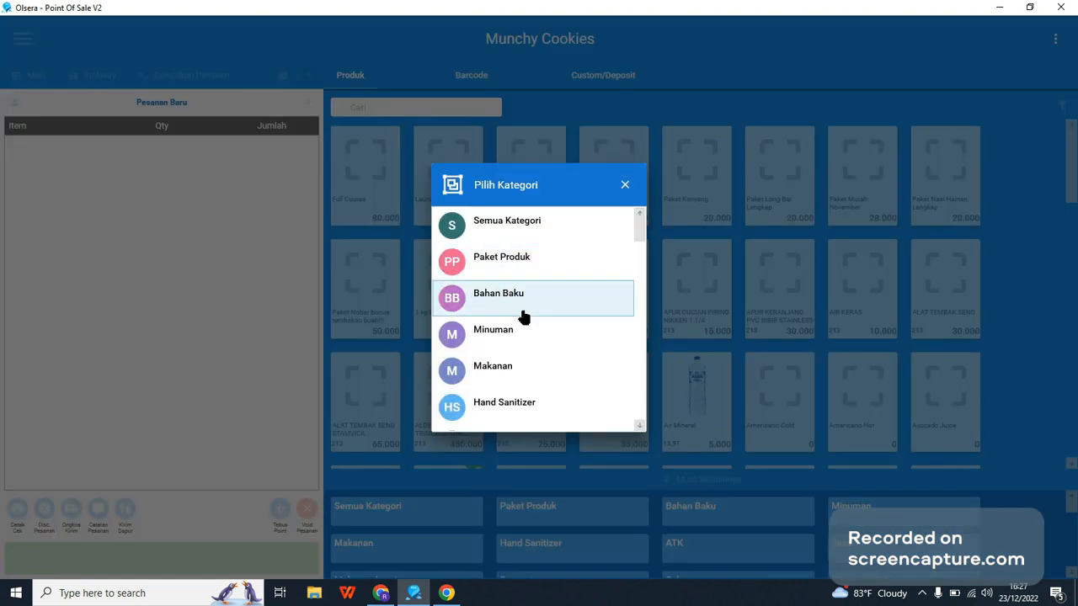
click(493, 345)
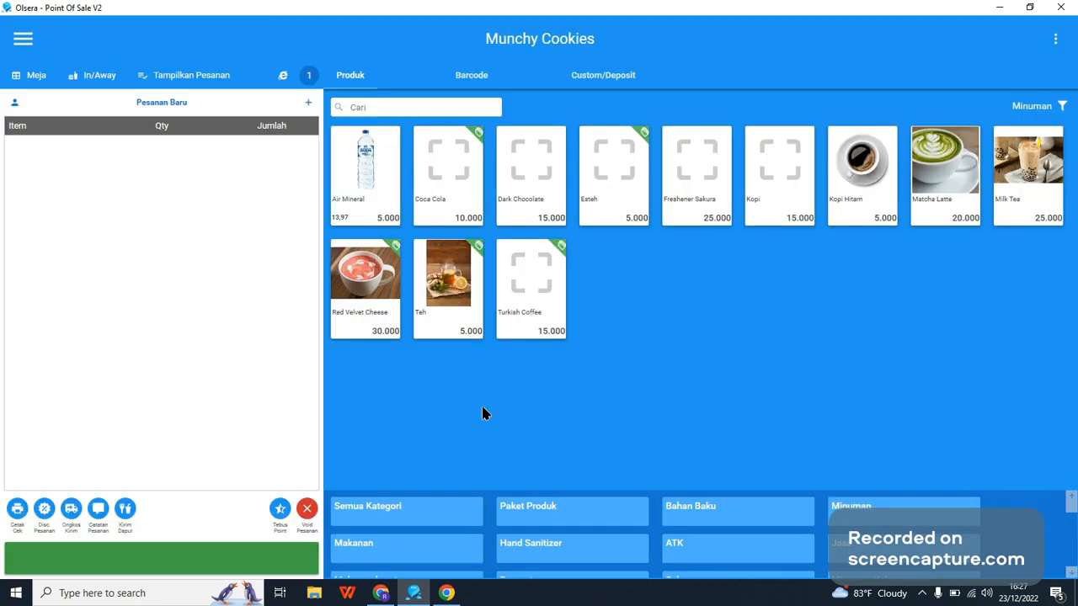
Step: Add Red Velvet Cheese (Normal), Air Mineral and Dark Chocolate to the order, accepting items with insufficient stock
click(392, 334)
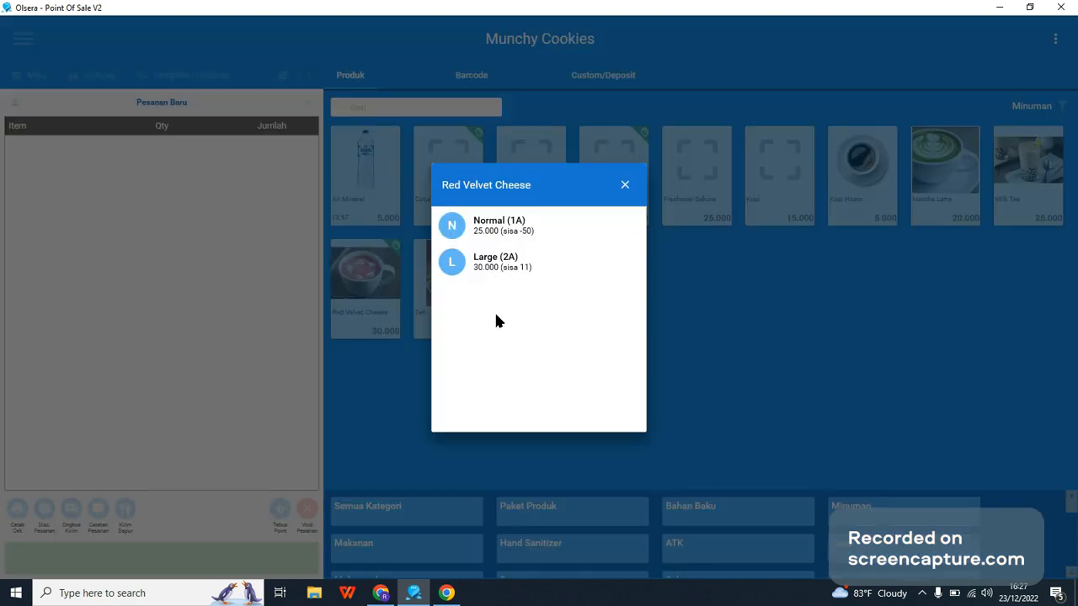
click(530, 236)
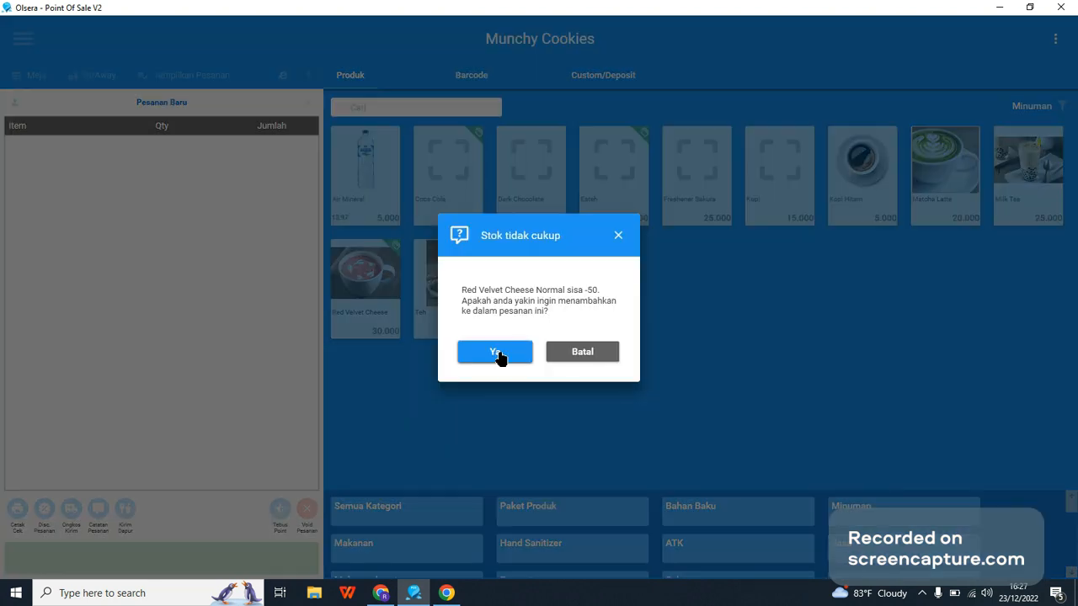
click(495, 351)
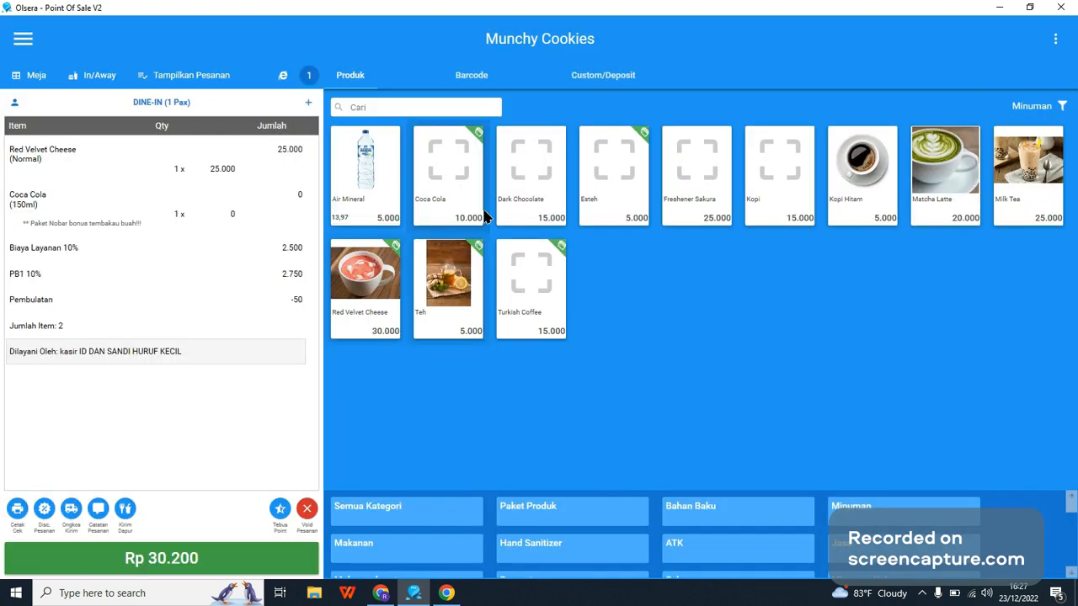
click(367, 190)
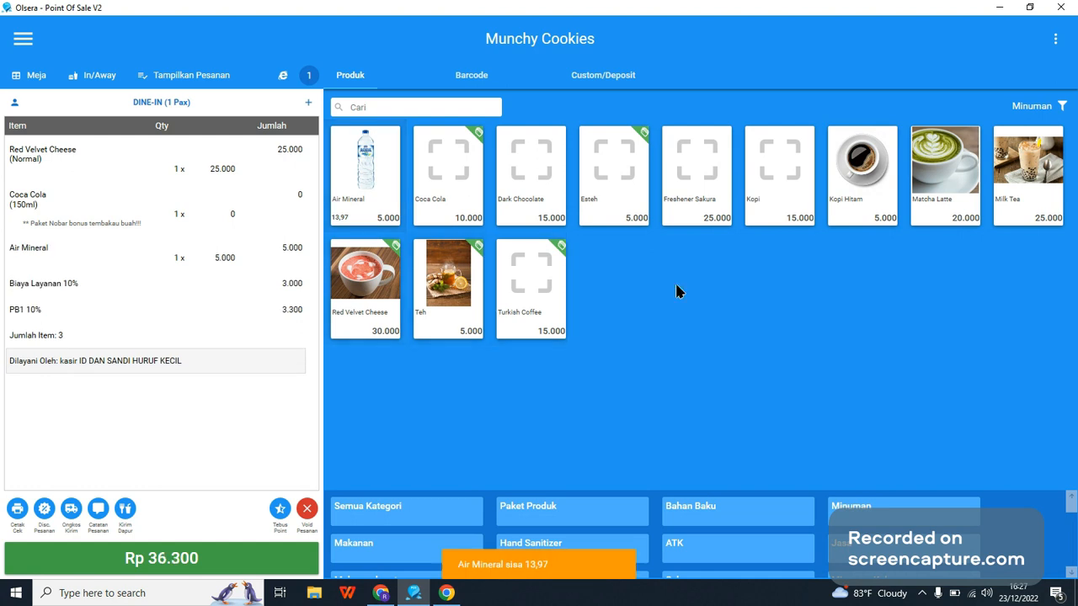
click(523, 190)
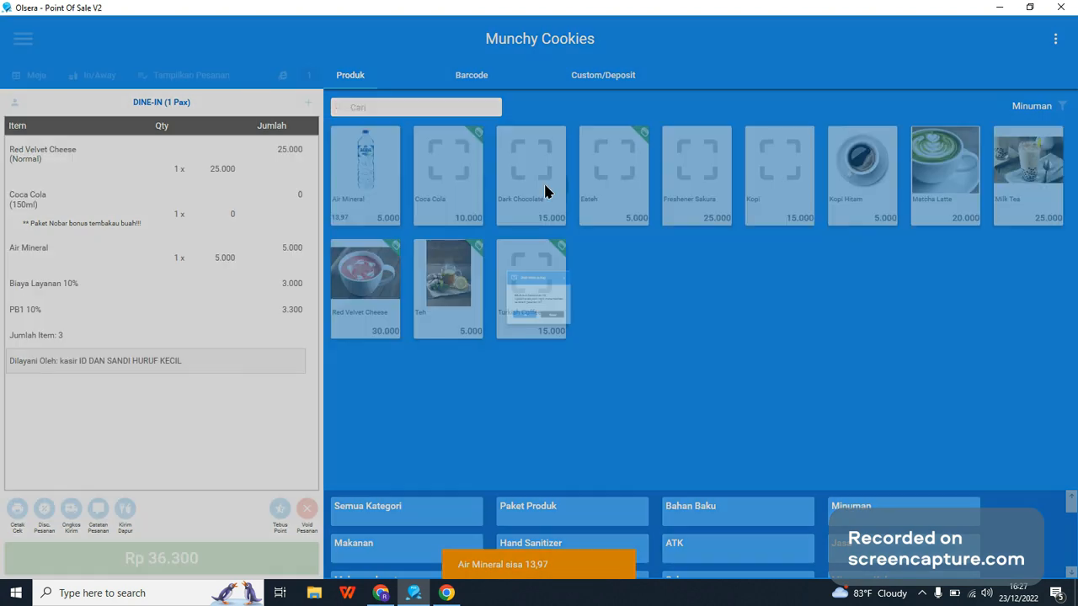
click(529, 345)
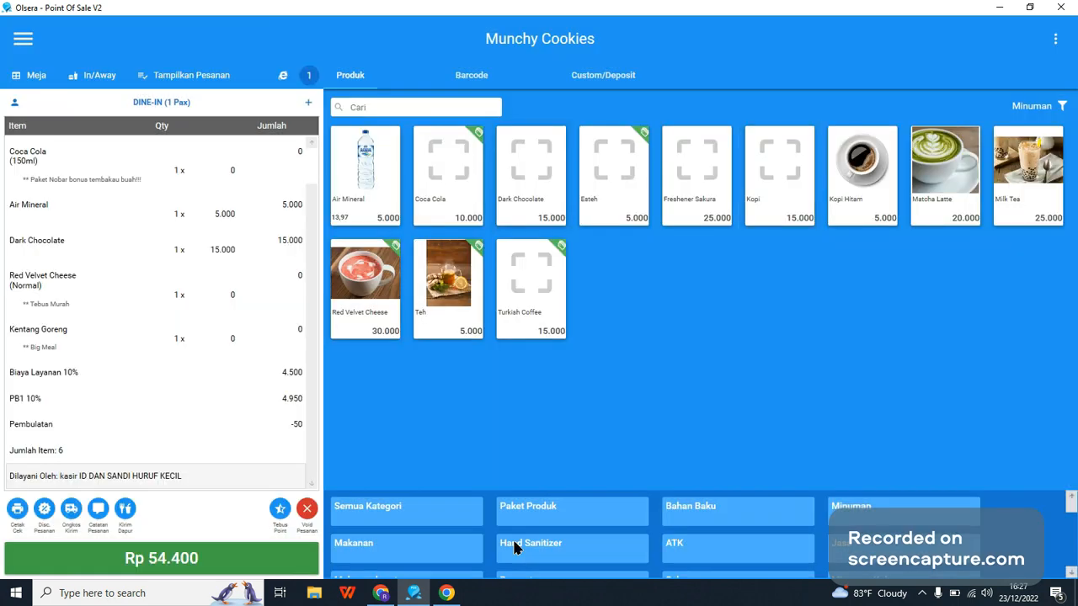
Step: From the Makanan category, add Chicken Spicy (Dada) and Kentang Goreng to the order despite insufficient stock
click(426, 543)
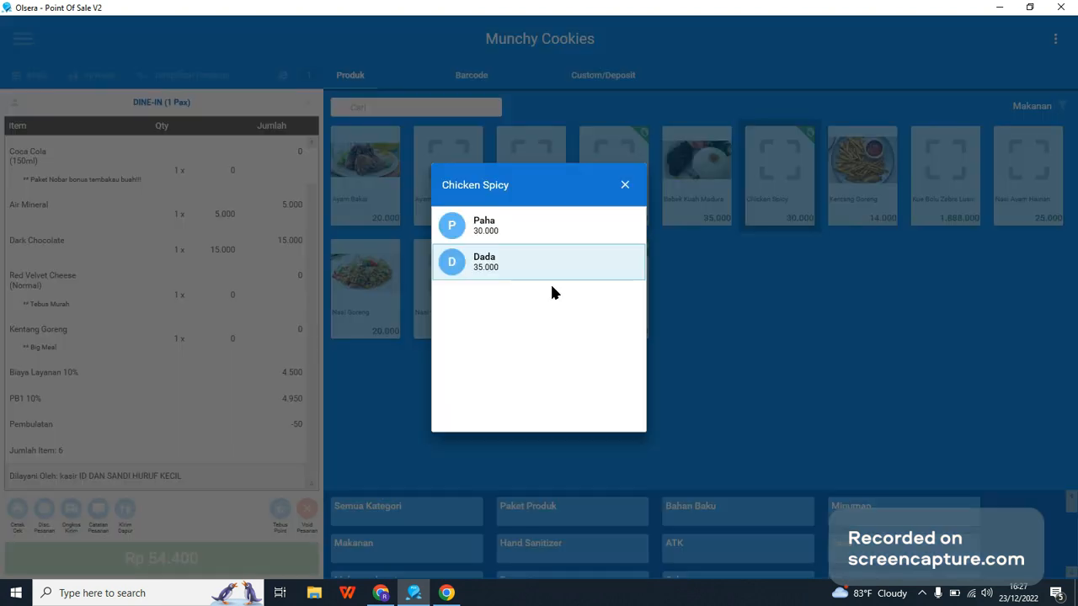
click(549, 280)
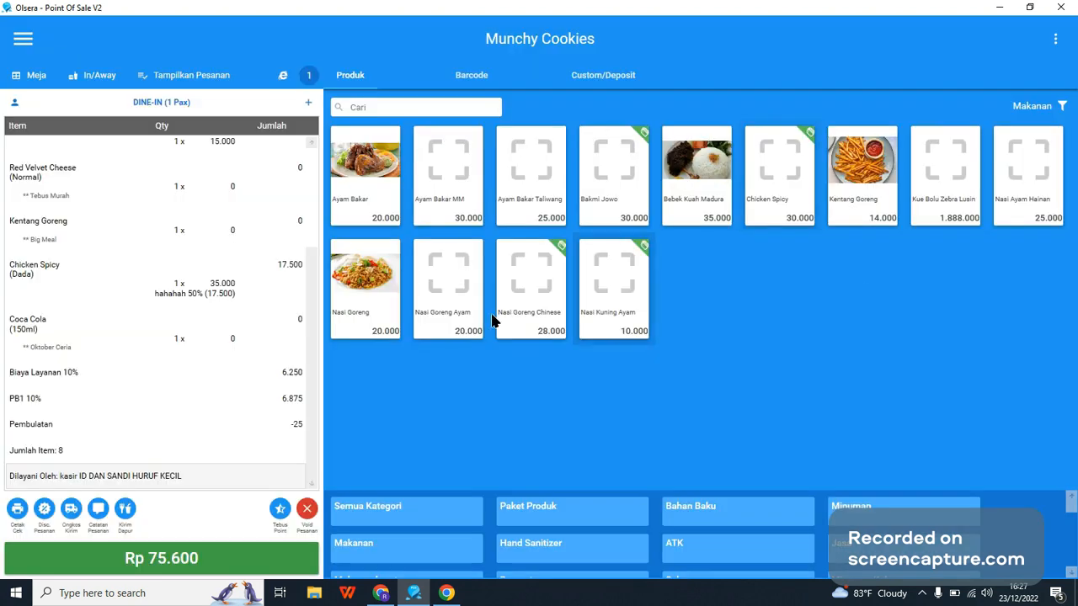
click(865, 182)
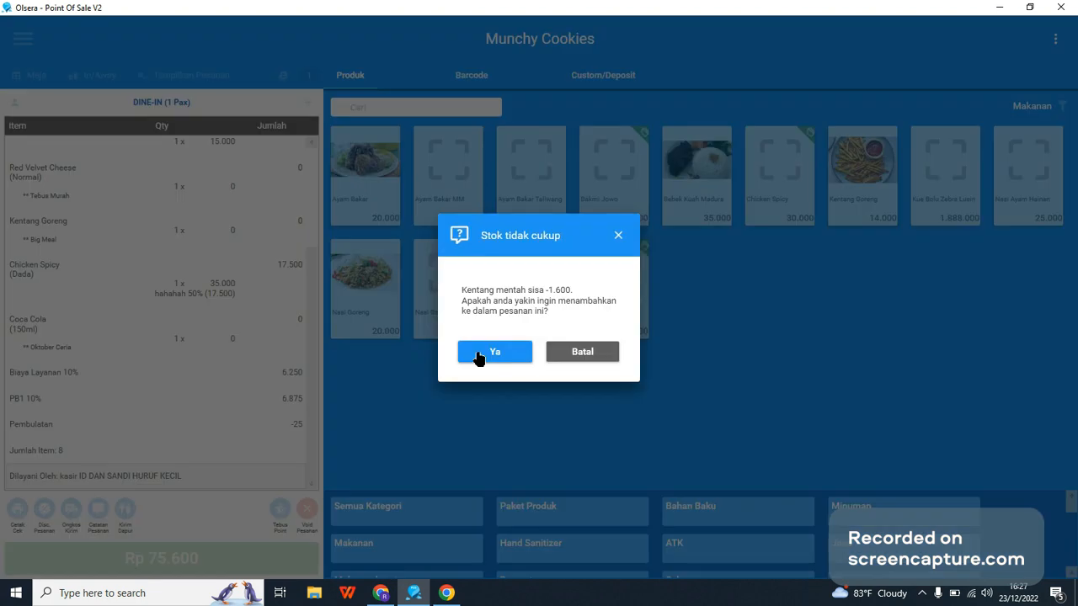
click(494, 352)
Step: Set the quantity of the 25.000 Red Velvet Cheese (Normal) order item to 5 and save it despite insufficient stock
scroll(205, 422, up, 2)
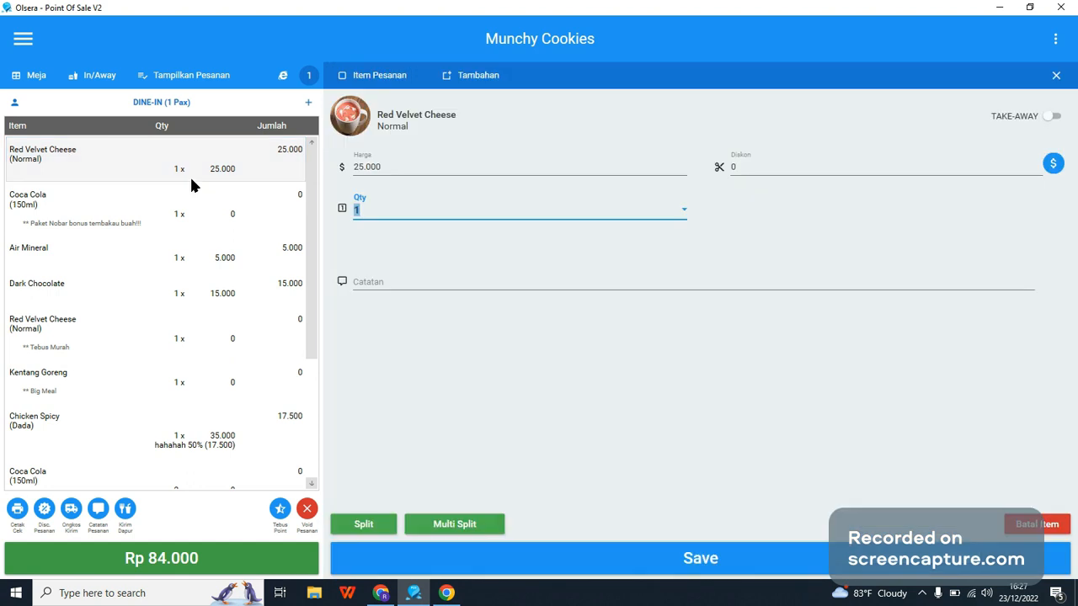
click(437, 213)
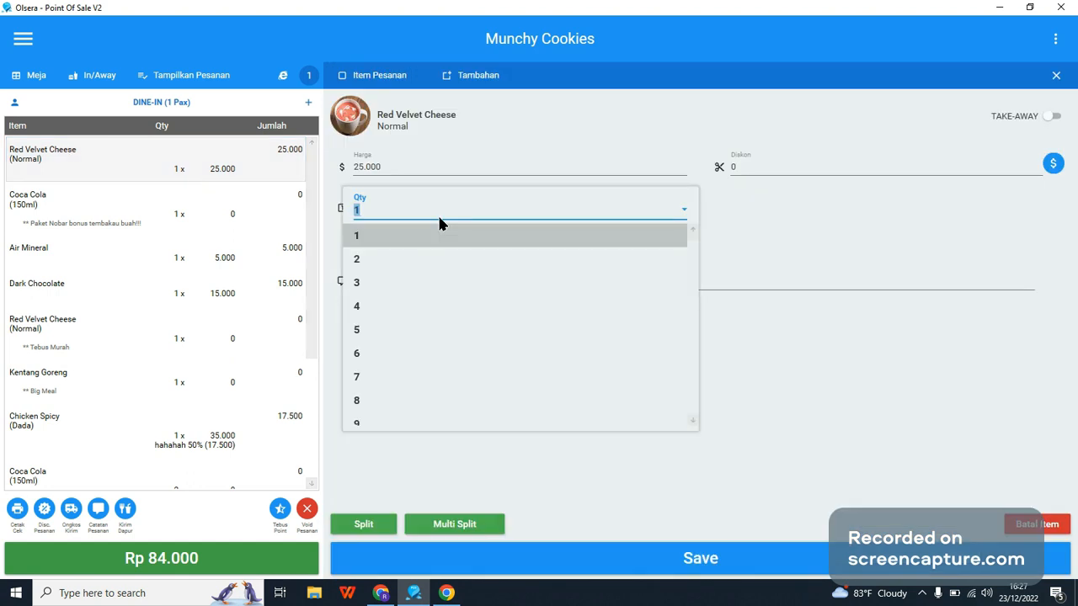
click(377, 331)
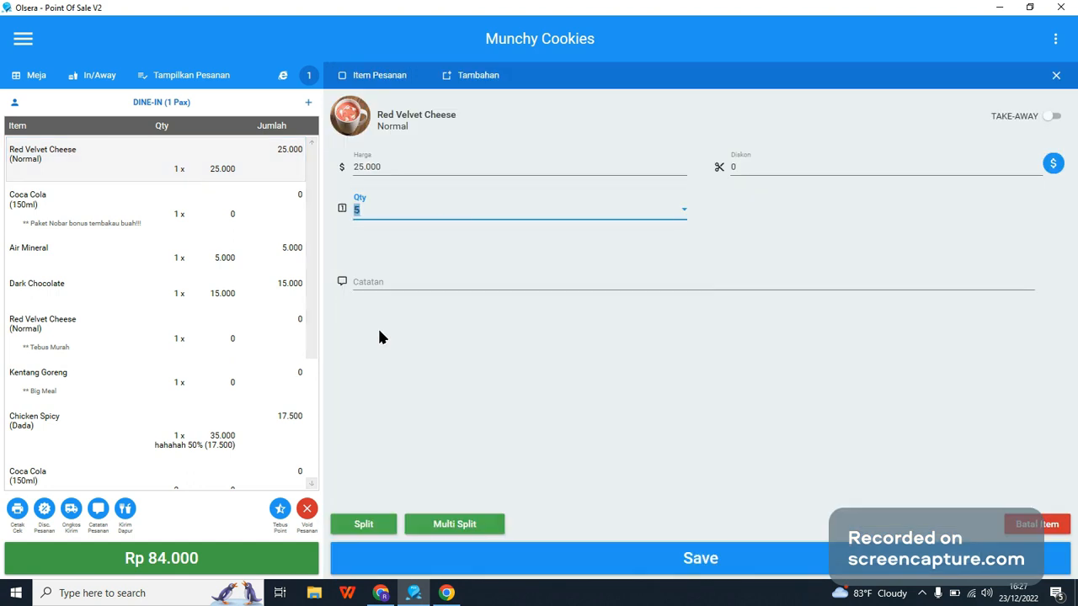
click(367, 281)
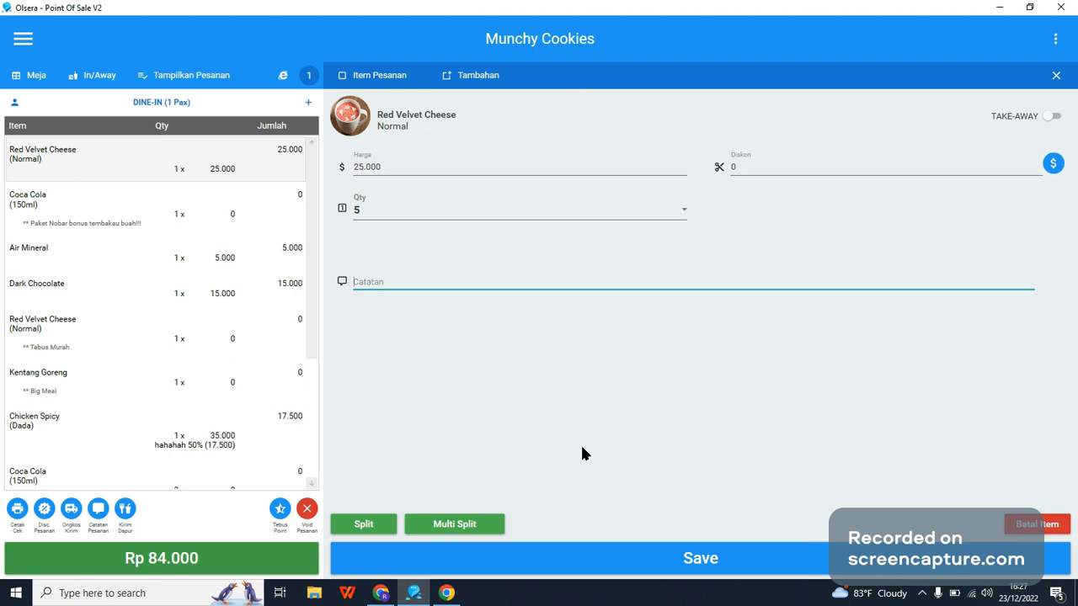
click(604, 554)
click(604, 554)
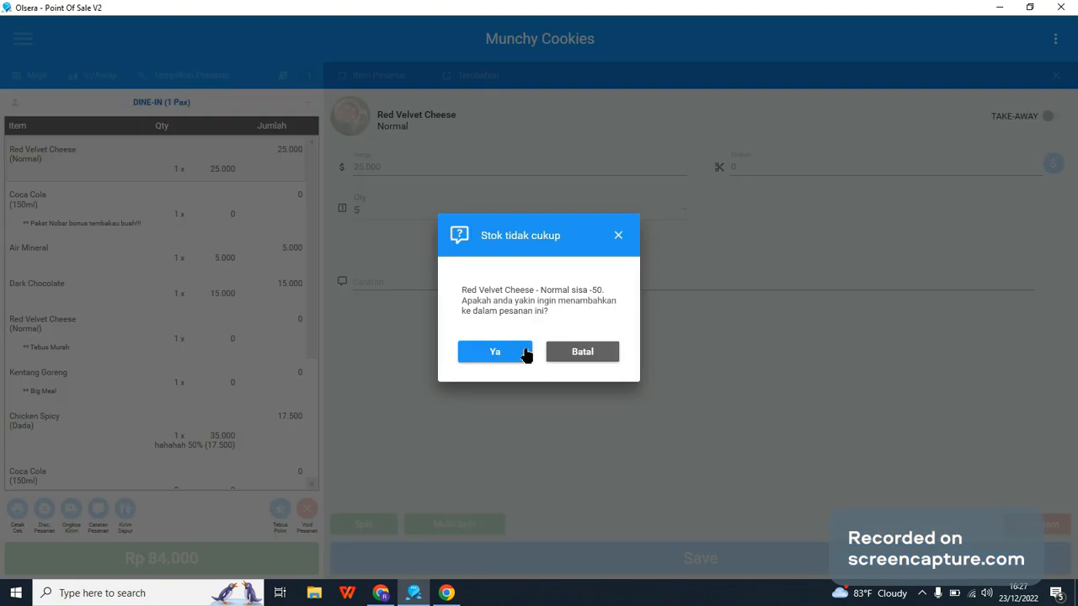
click(525, 354)
Step: Cancel the Air Mineral item in the order, giving "test" as the cancellation reason
drag(312, 252, 288, 304)
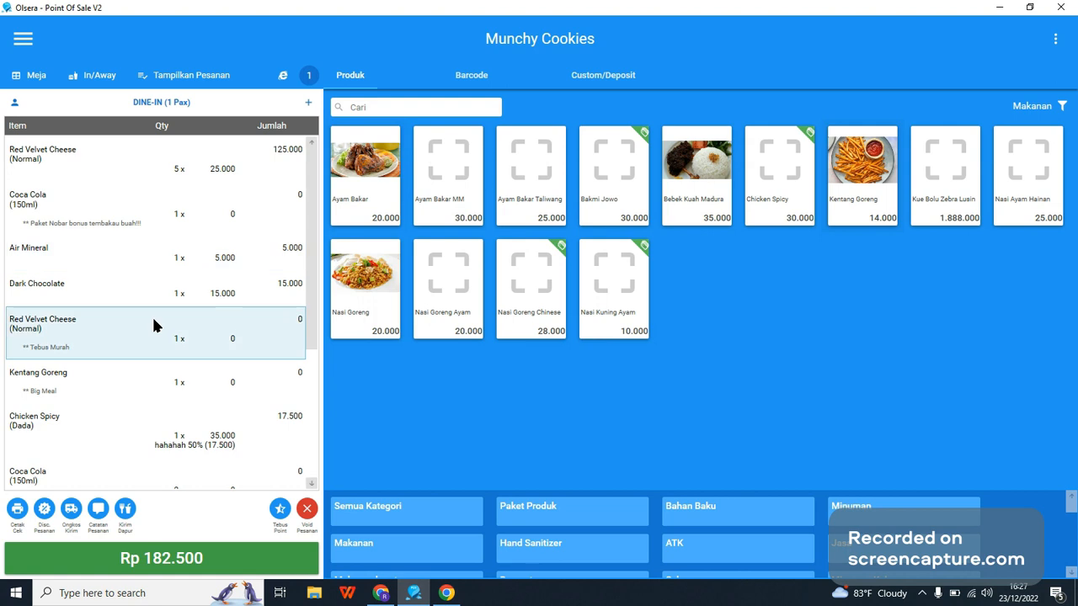
click(48, 252)
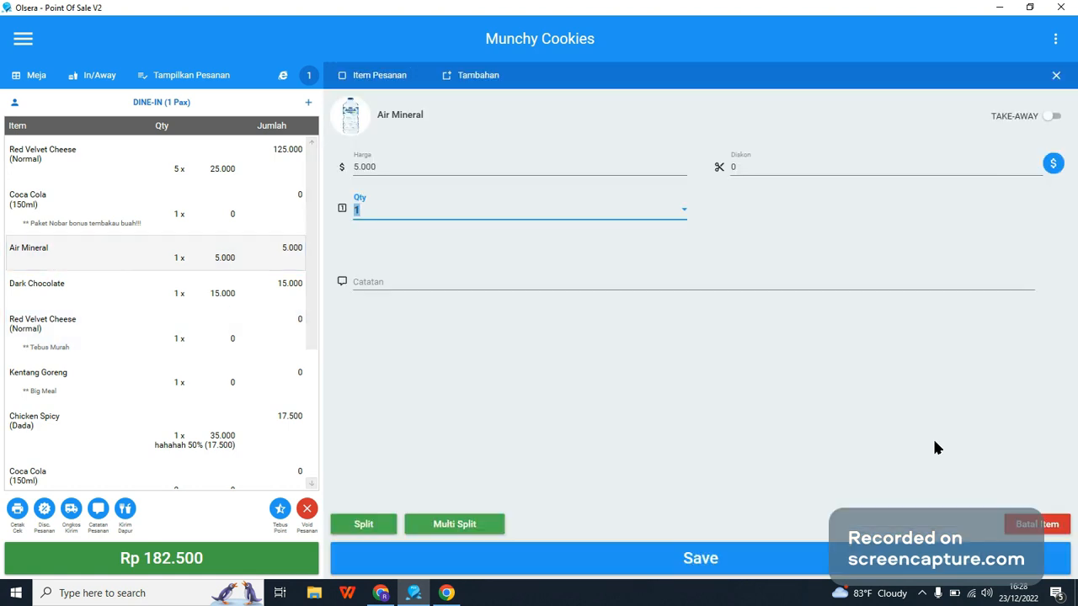
click(1048, 529)
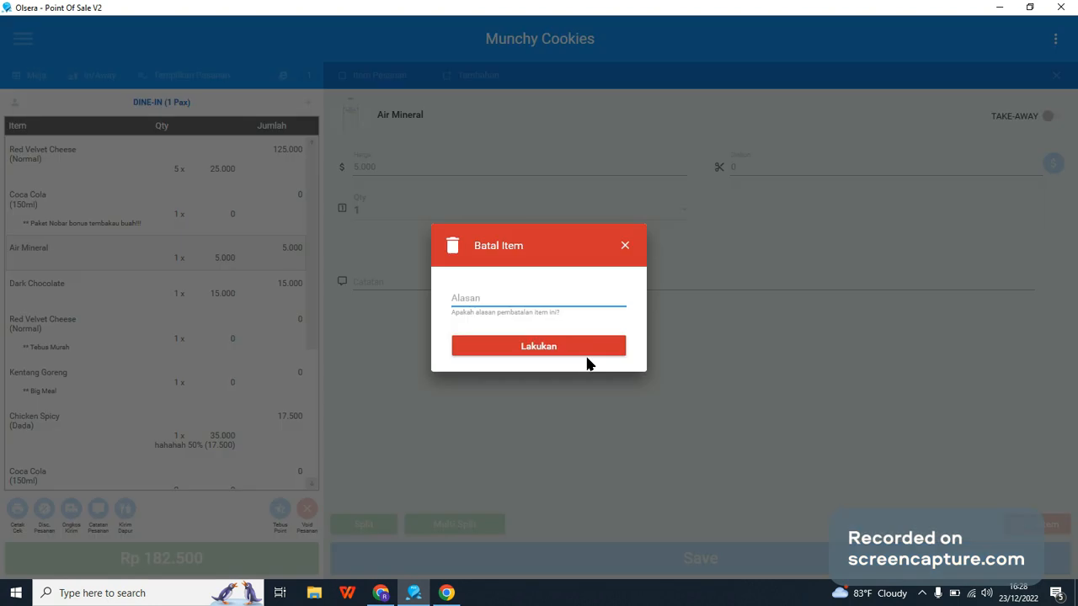
click(545, 300)
text(test)
click(544, 352)
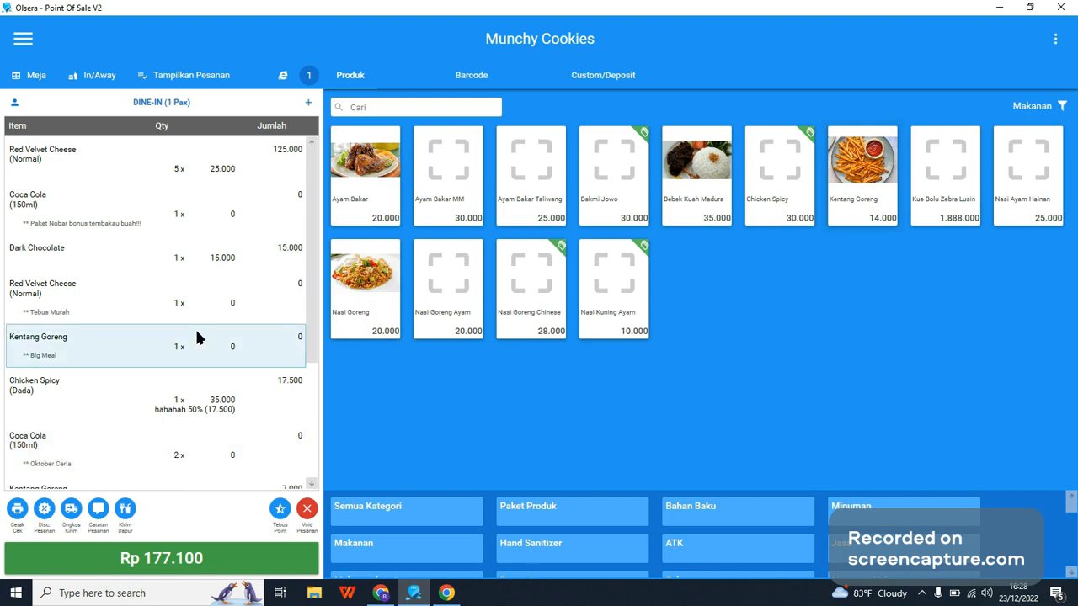
Step: Activate Server Lokal in the Mode Resto settings with the IP address left empty and save it
click(211, 84)
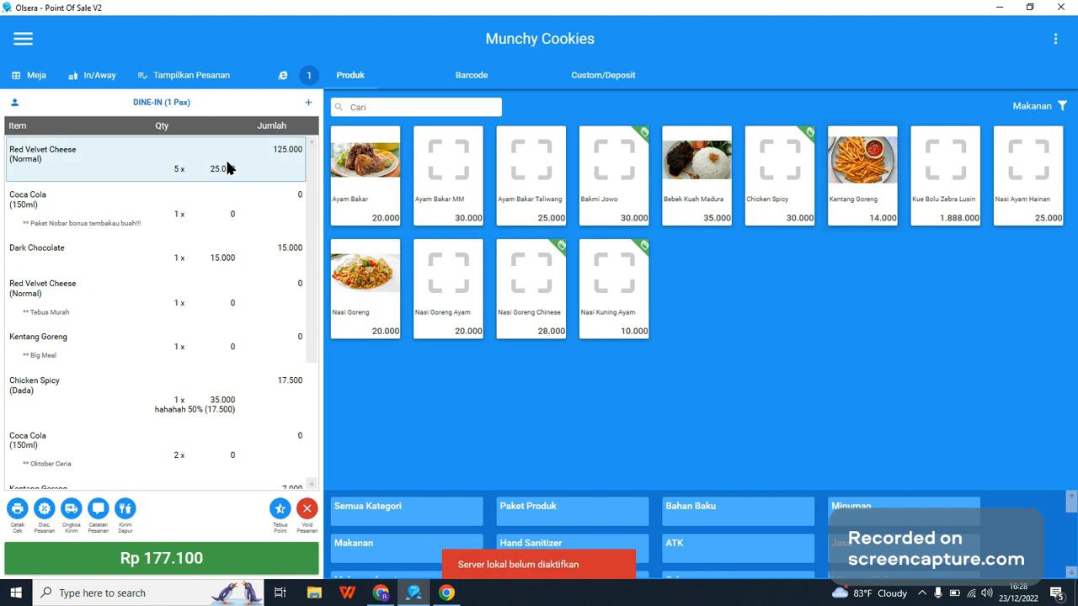
click(15, 48)
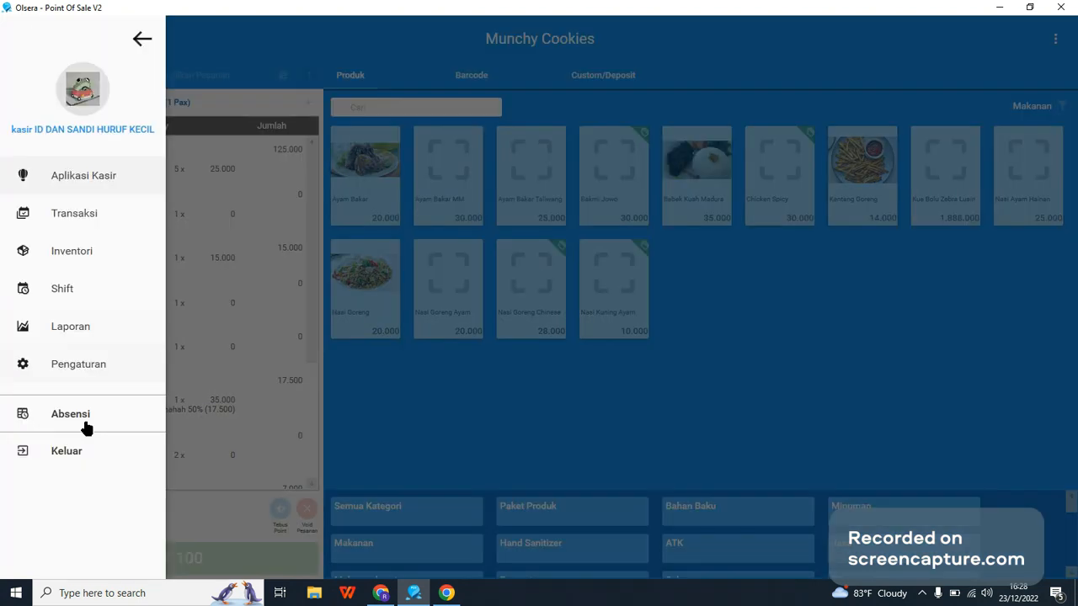
click(82, 364)
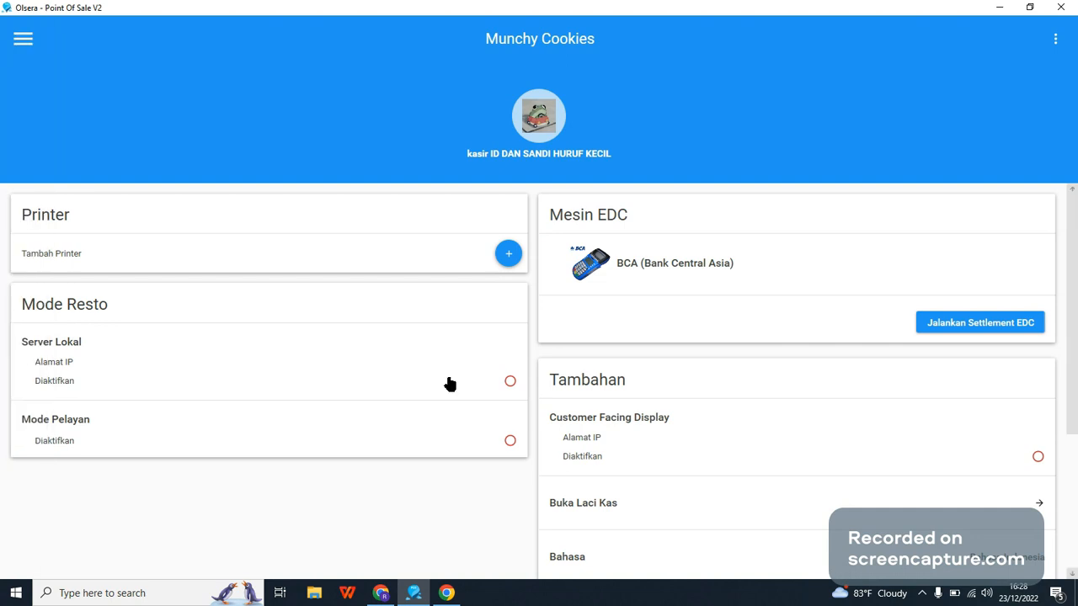
click(509, 381)
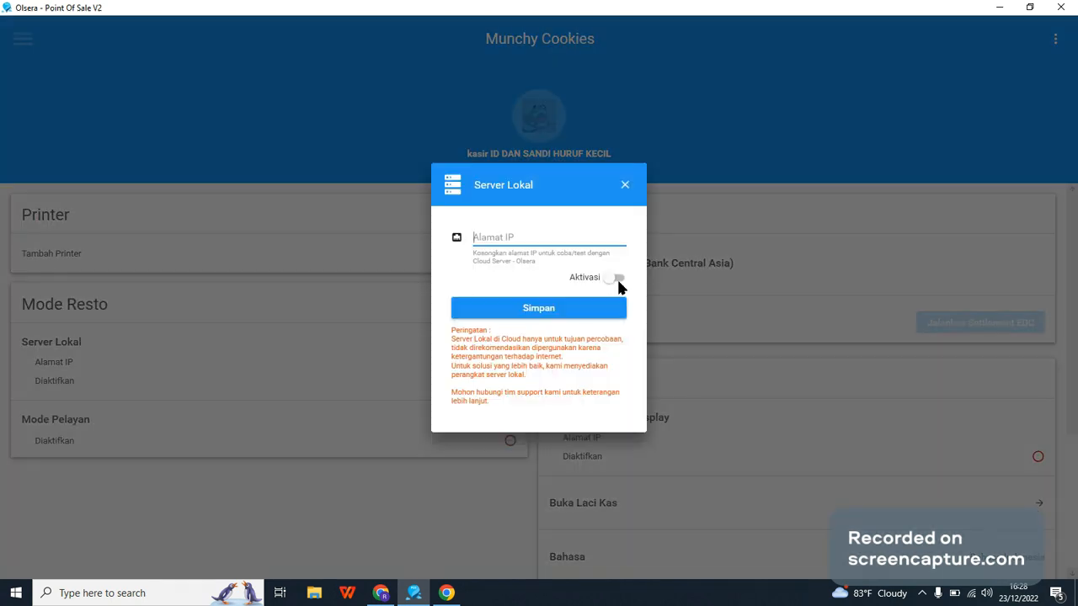
click(615, 277)
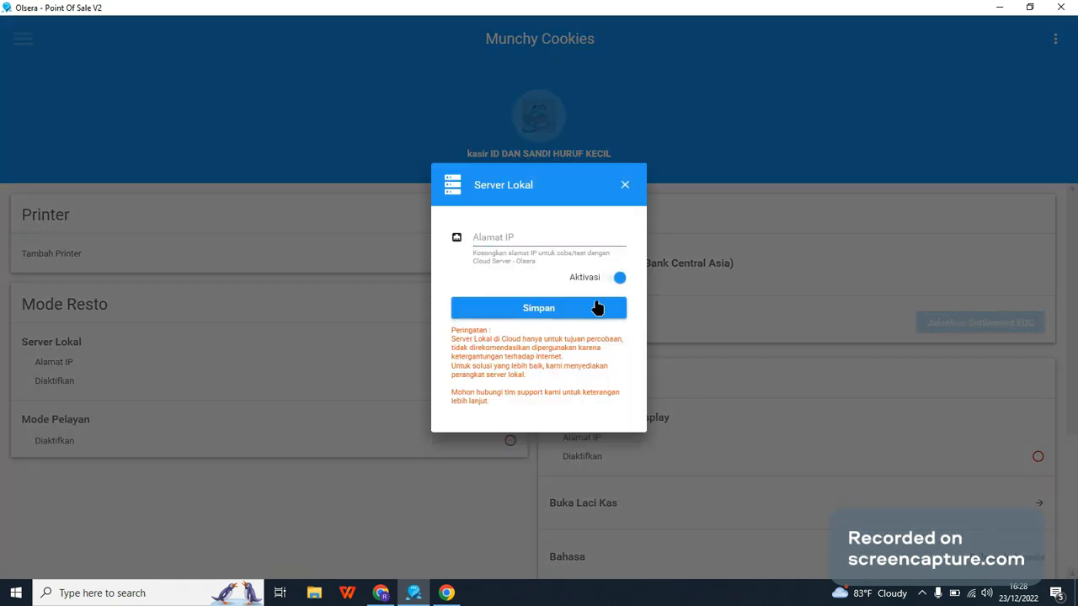
click(596, 308)
Step: Return to Aplikasi Kasir, view the kitchen orders display in the browser, and come back to the cashier screen
click(35, 57)
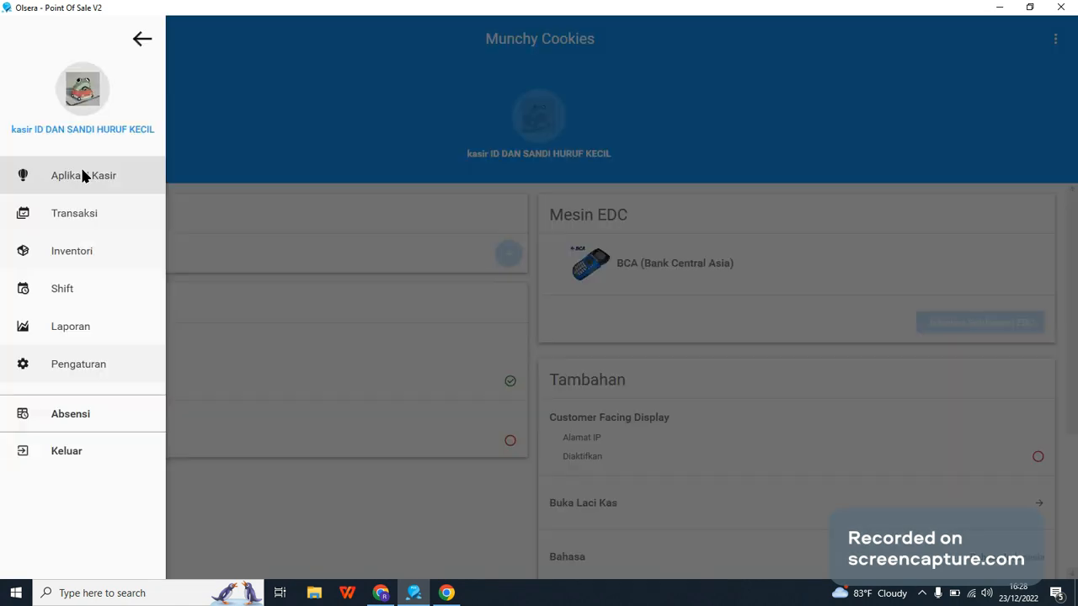
click(82, 175)
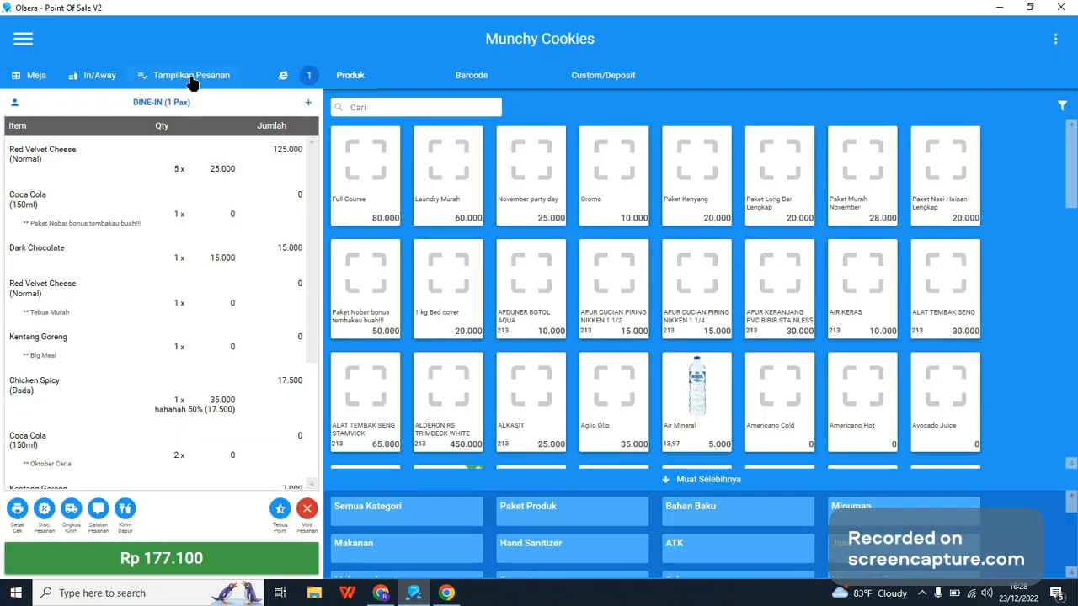
click(190, 78)
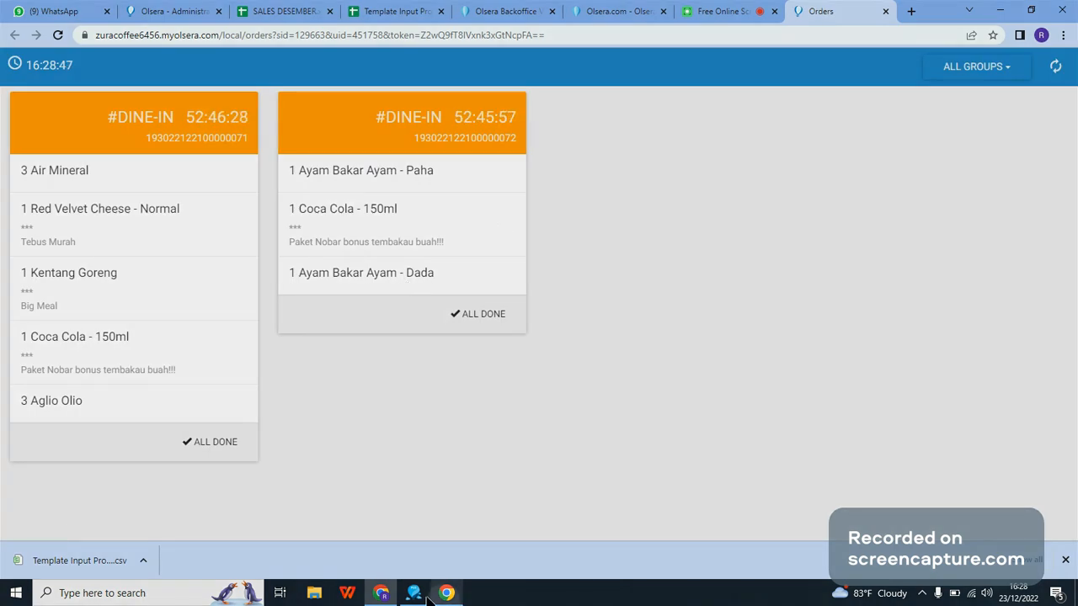
click(415, 594)
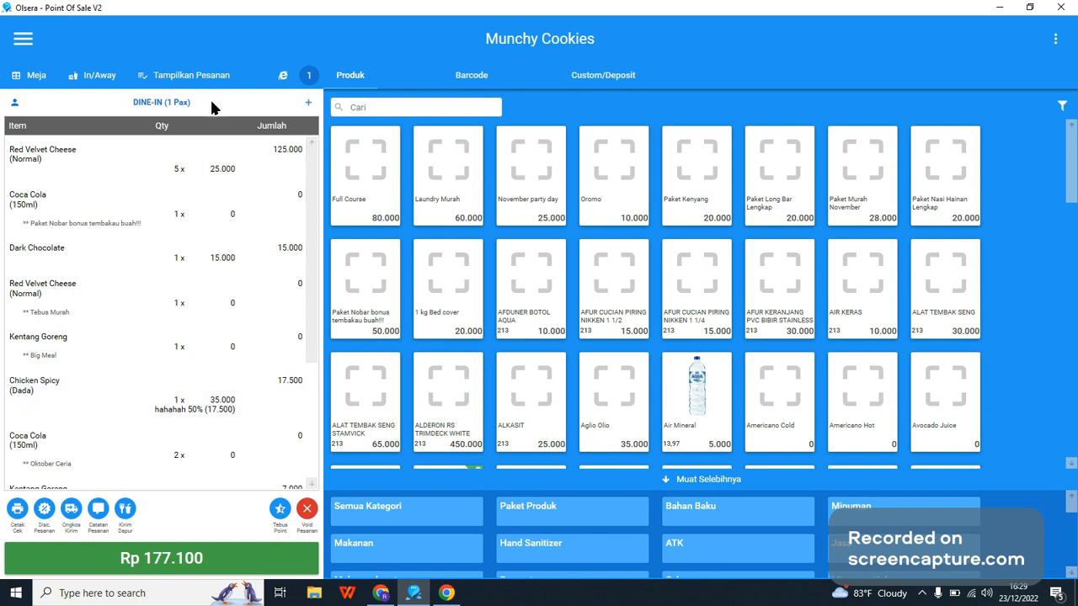
click(447, 592)
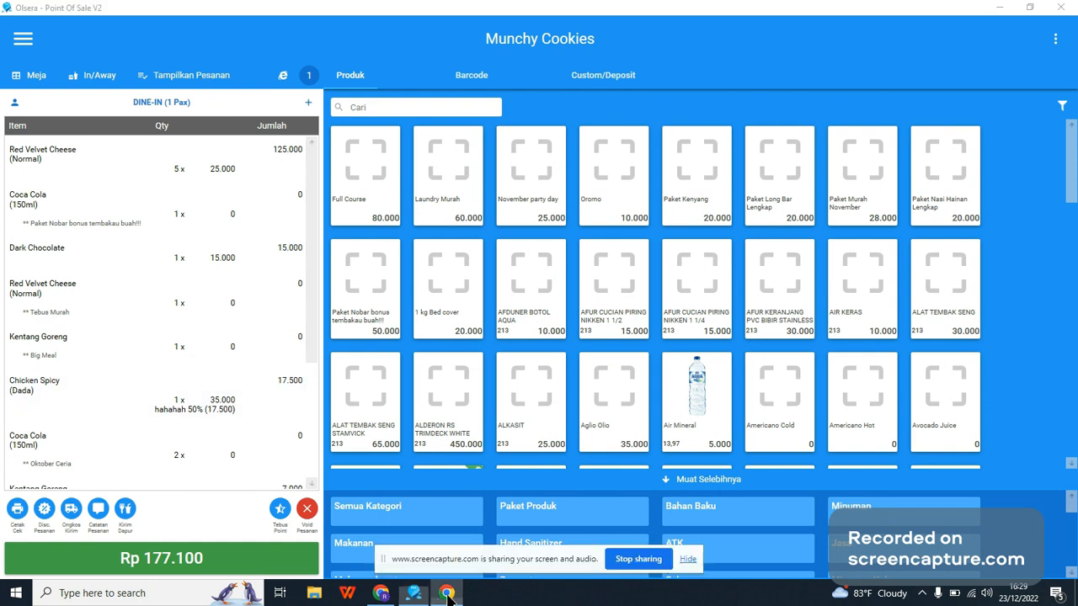
click(383, 594)
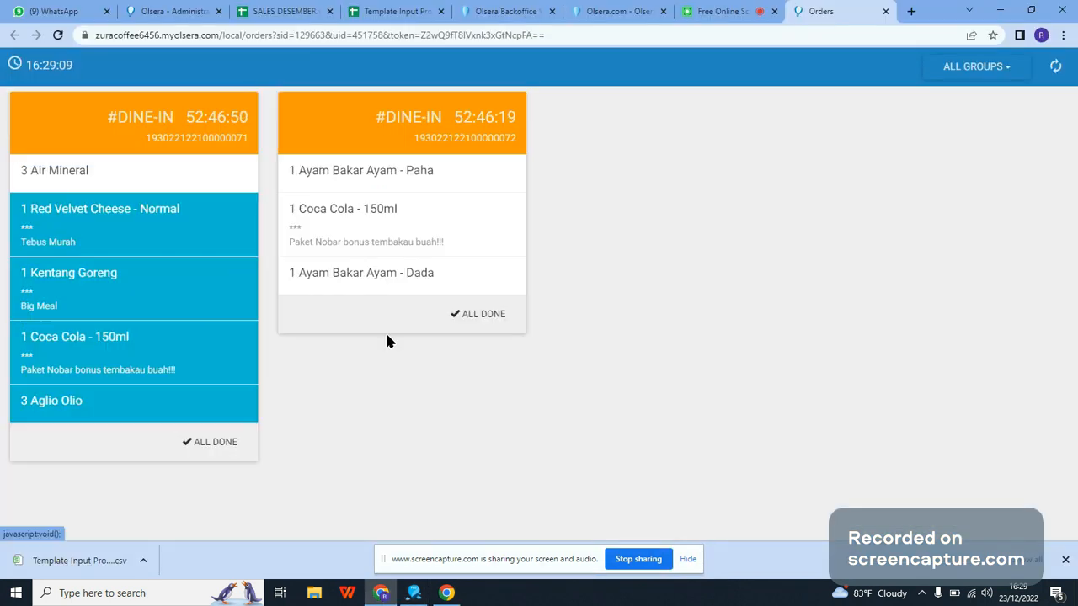
click(416, 593)
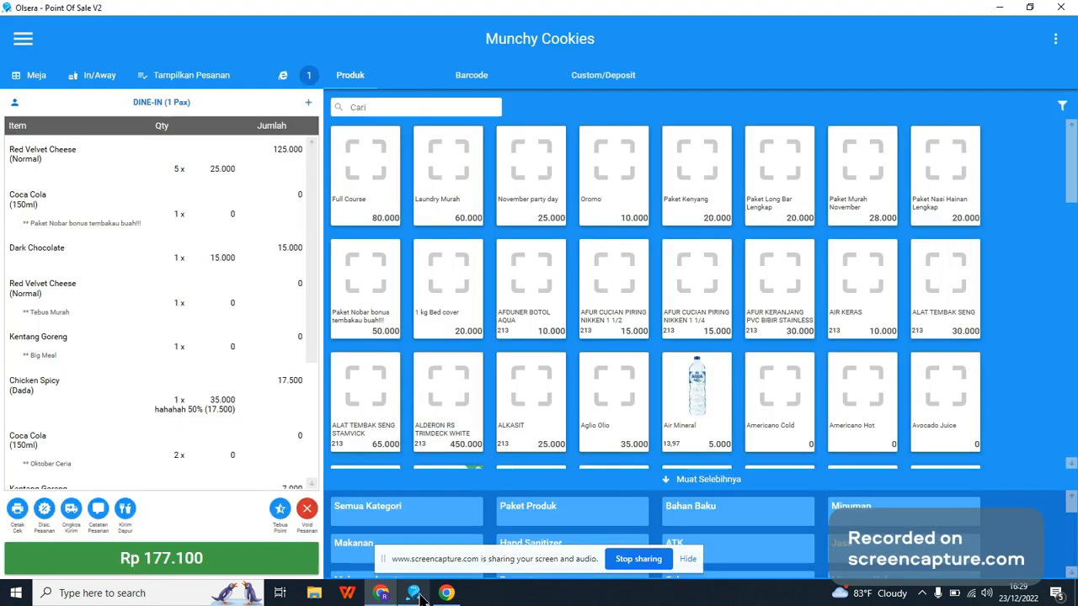
click(686, 559)
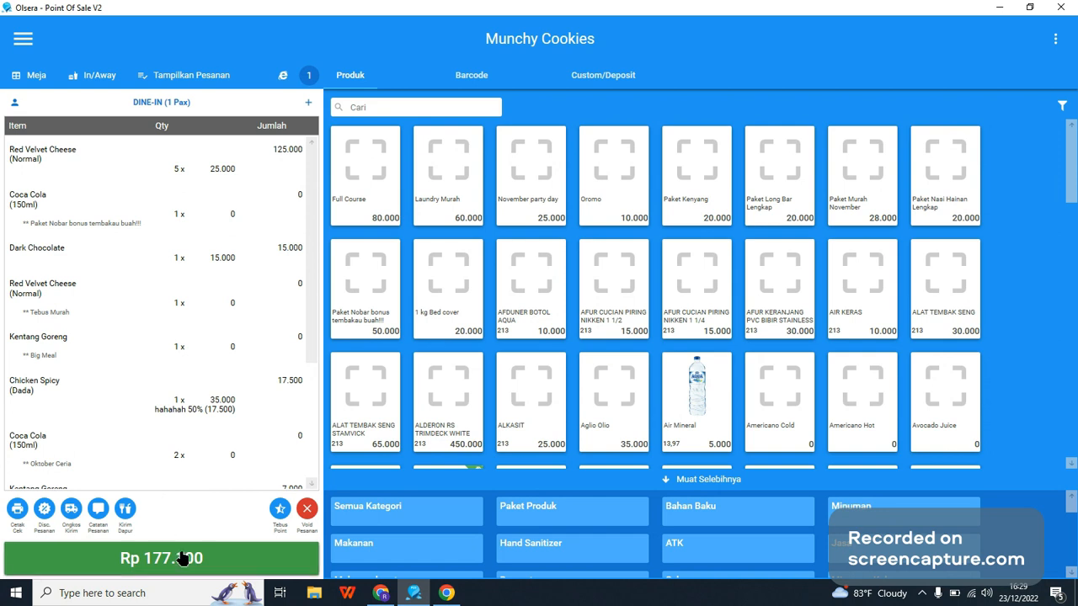
Step: Pay for the current order in cash with 200.000
click(274, 560)
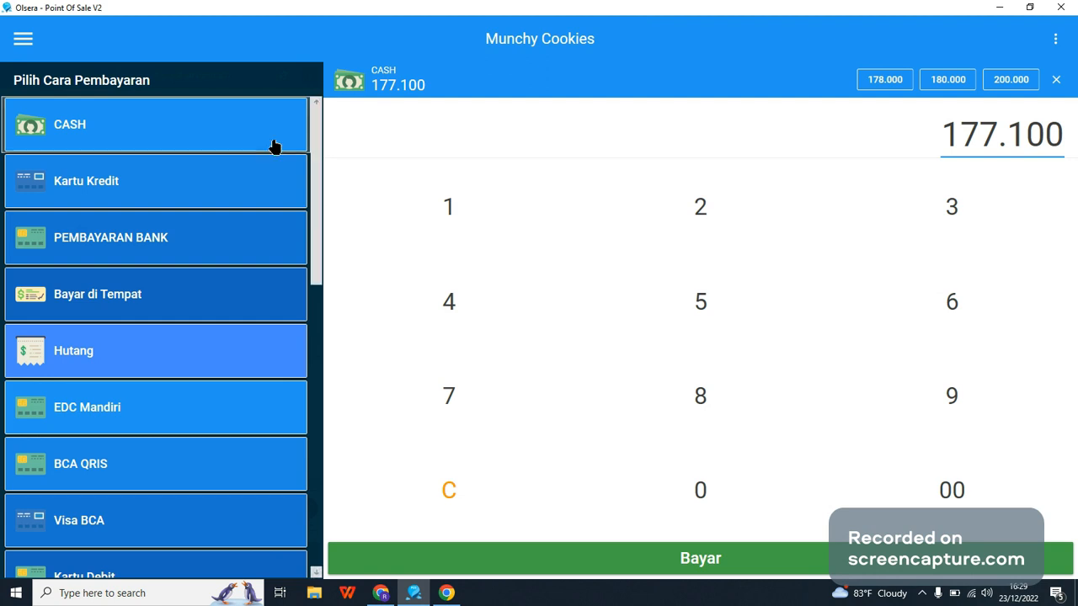
scroll(306, 522, down, 5)
drag(305, 516, 309, 100)
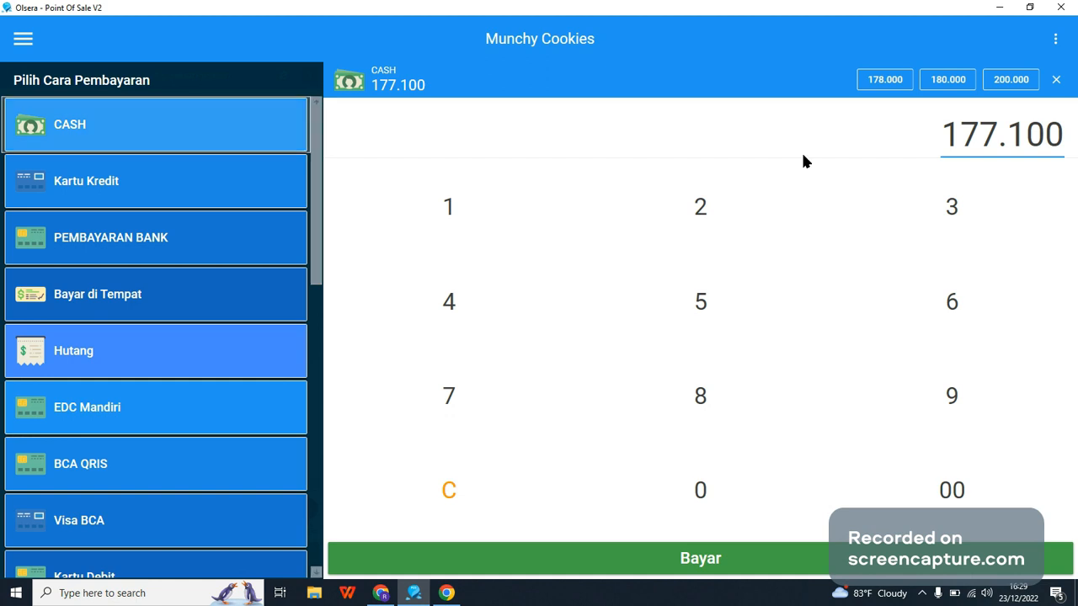
click(1007, 86)
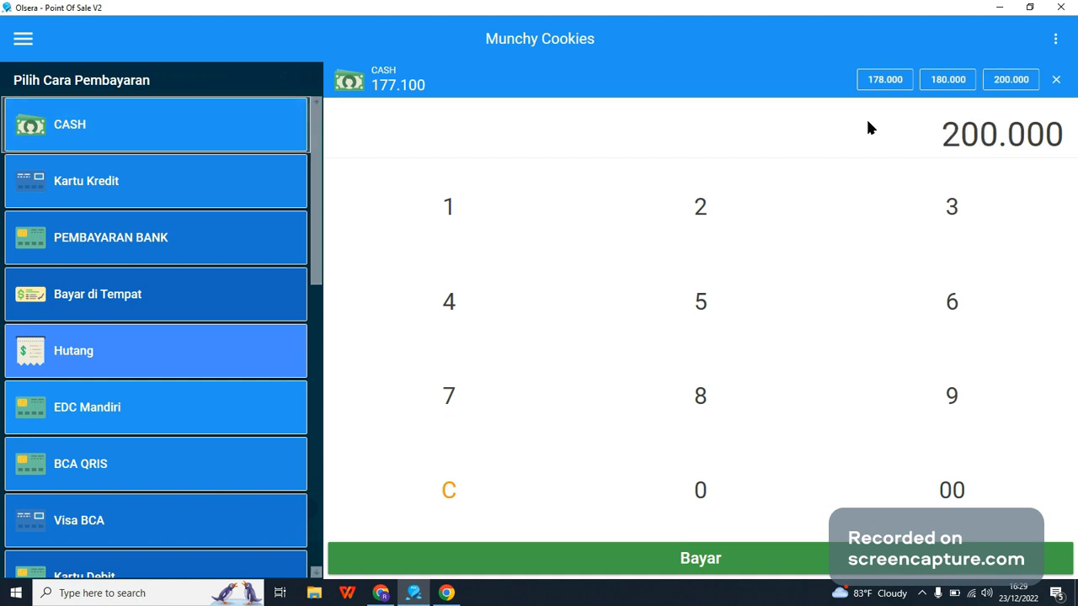
click(984, 139)
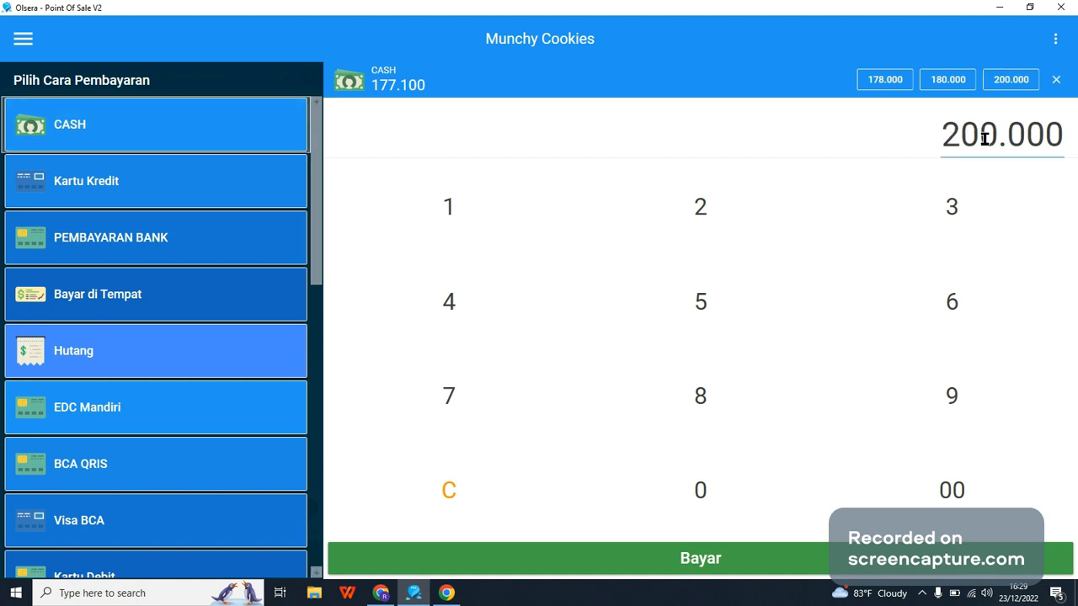
click(671, 554)
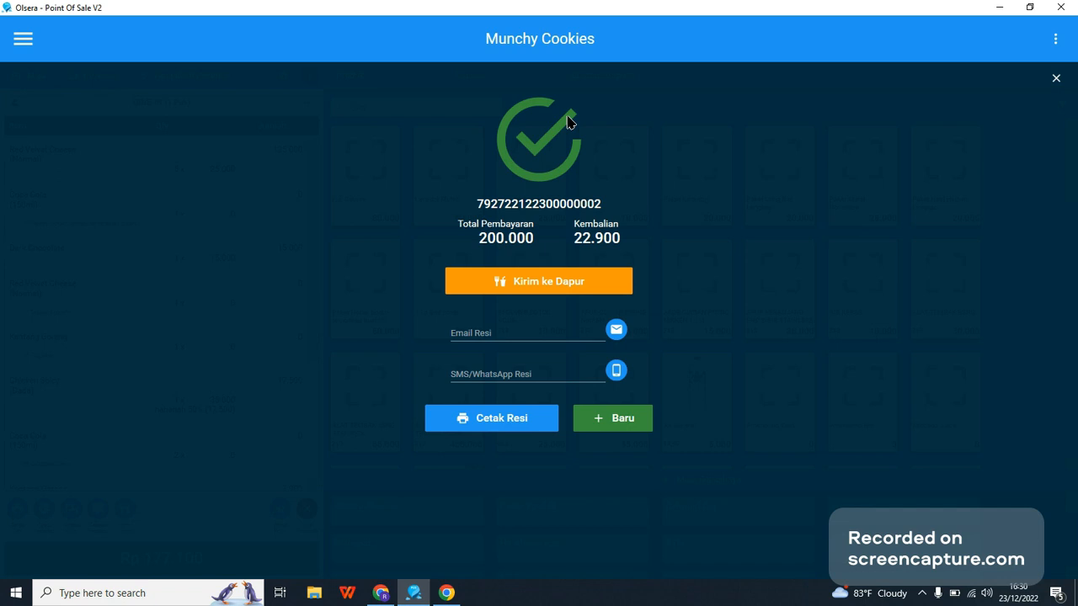
Step: Print the receipt of the paid order and start a new order
click(484, 425)
click(627, 410)
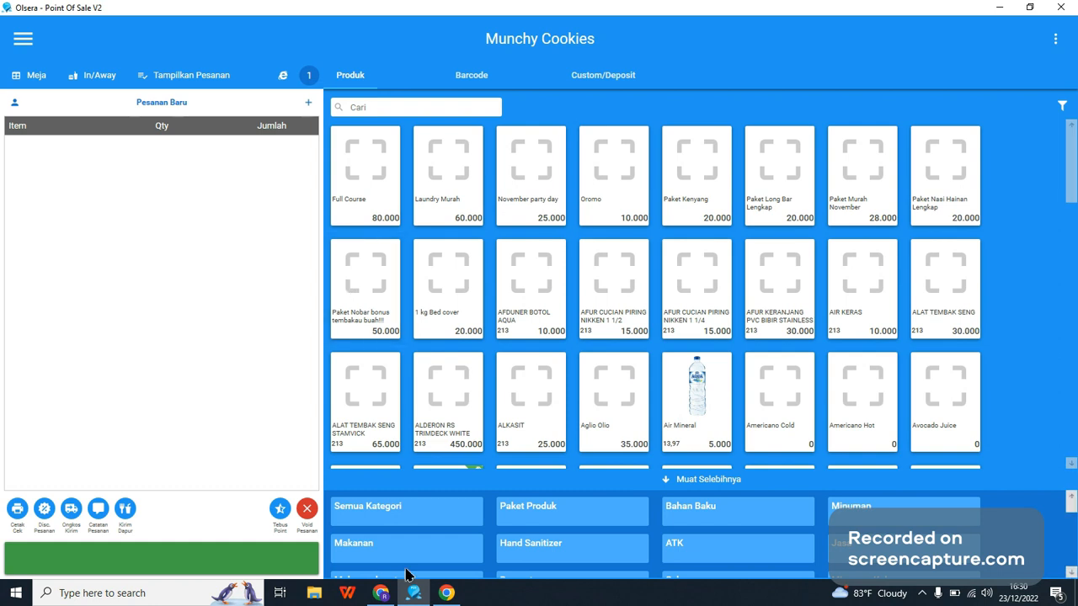
Step: On the browser's kitchen display, mark the bonus Coca Cola, Tebus Murah Red Velvet Cheese, Dark Chocolate and regular Kentang Goreng, and set their order as all done
click(407, 594)
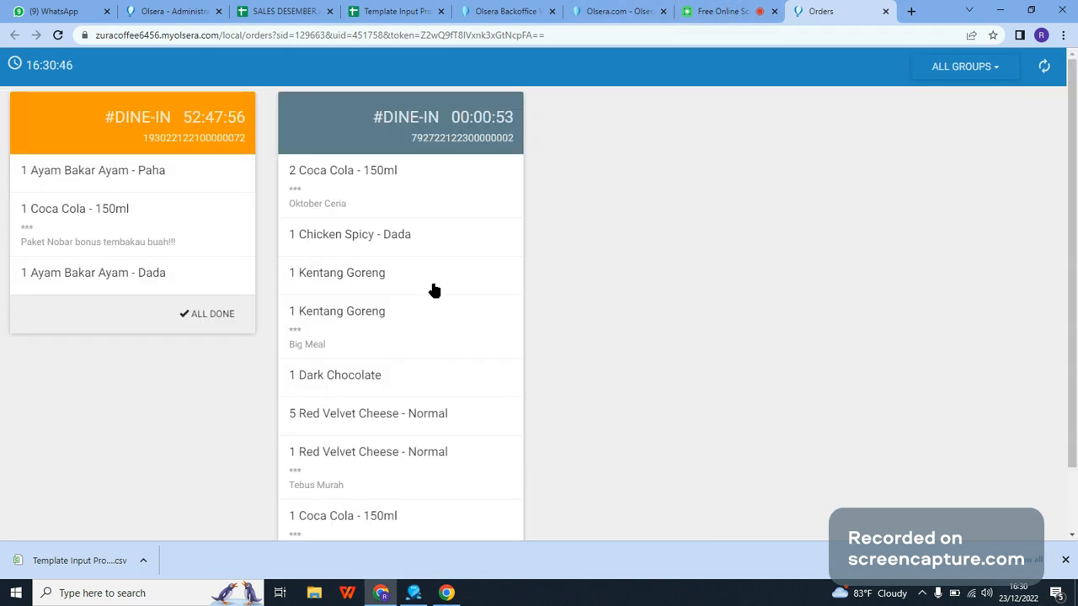
scroll(370, 459, down, 2)
click(370, 459)
click(383, 389)
click(391, 301)
click(404, 200)
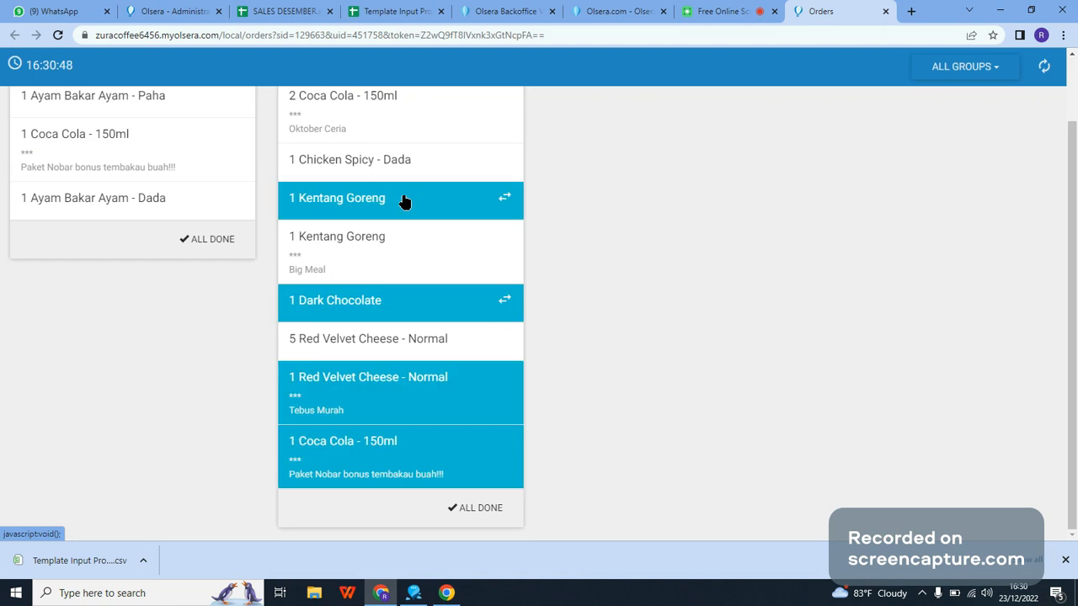
click(480, 508)
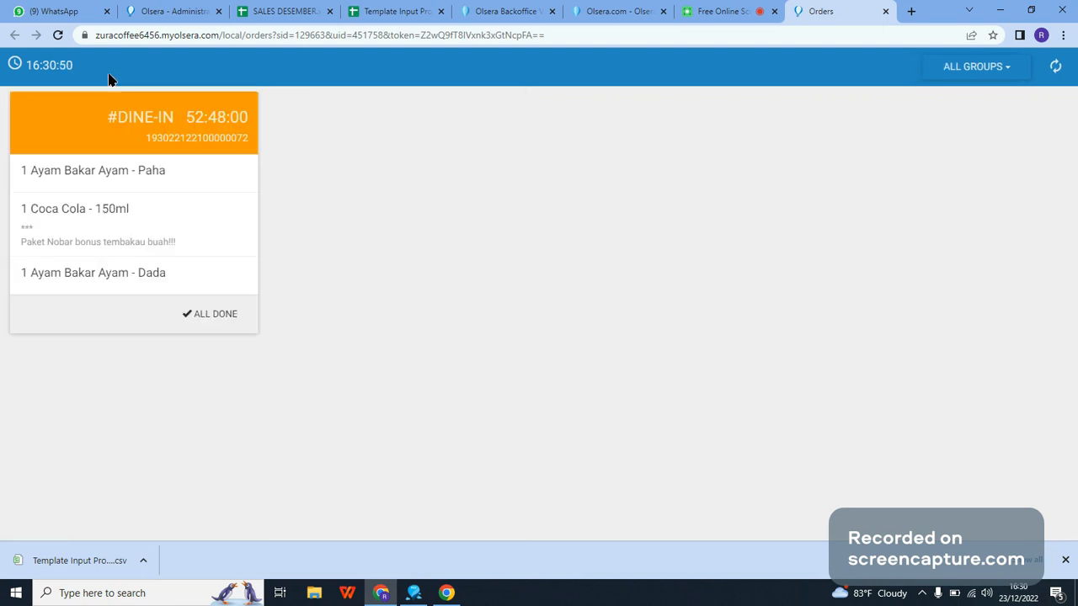
Step: Mark Ayam Bakar Ayam - Paha, Coca Cola - 150ml and Ayam Bakar Ayam - Dada as done in the remaining kitchen order
drag(186, 117, 243, 117)
click(189, 173)
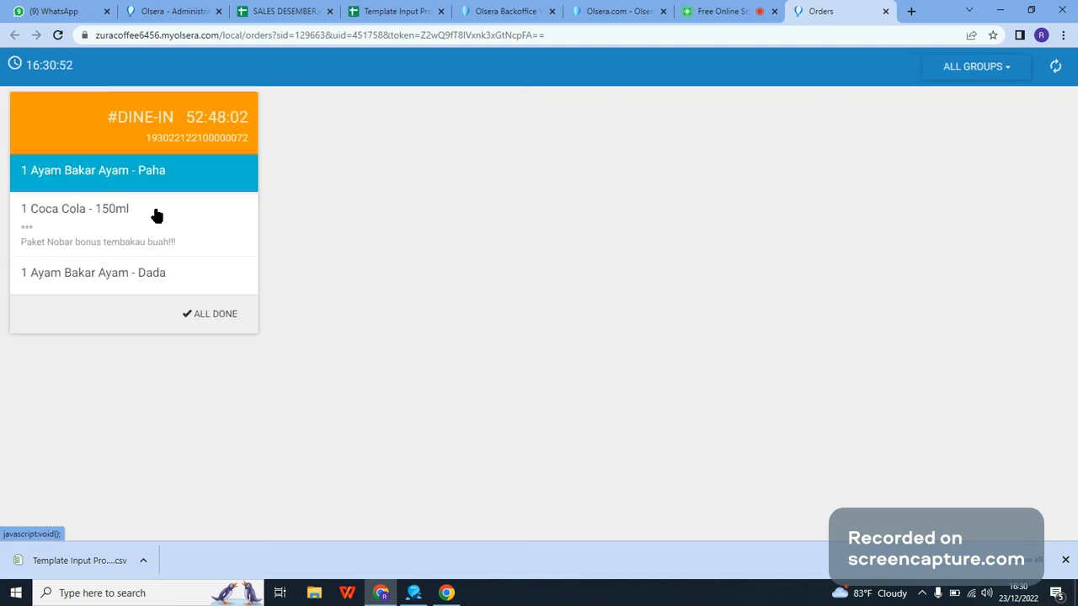
click(156, 215)
click(186, 274)
Step: Switch to the Olsera Backoffice and open its product reports
click(621, 11)
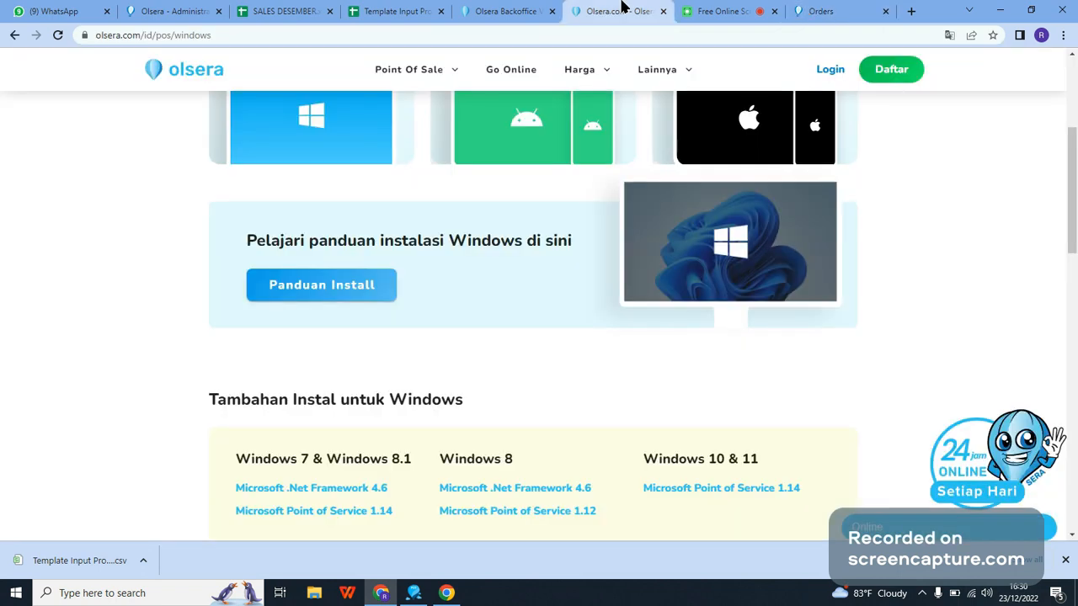
click(534, 11)
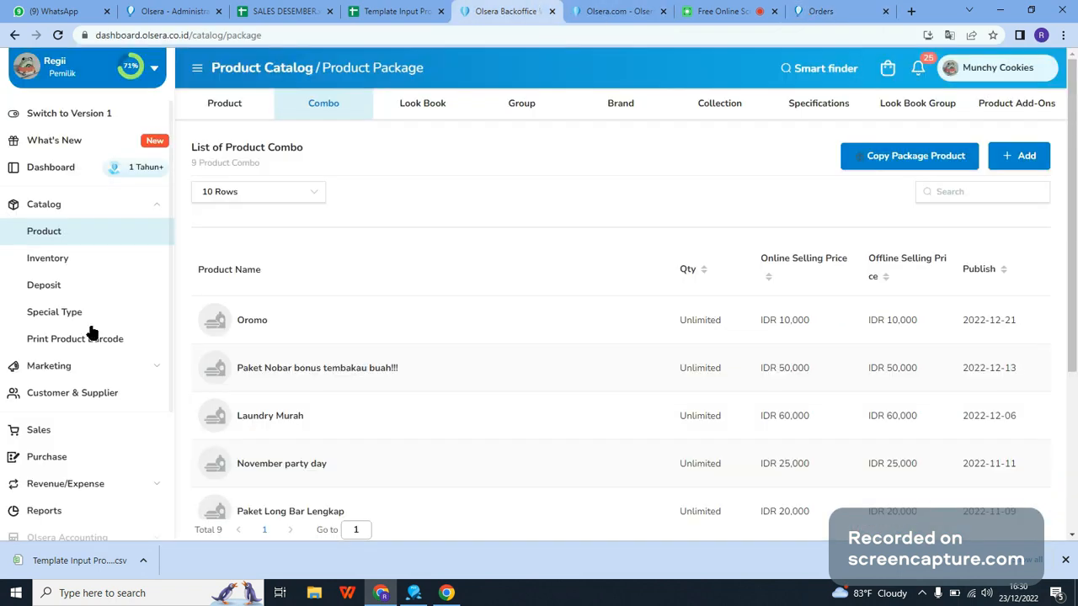
mouse_move(441, 596)
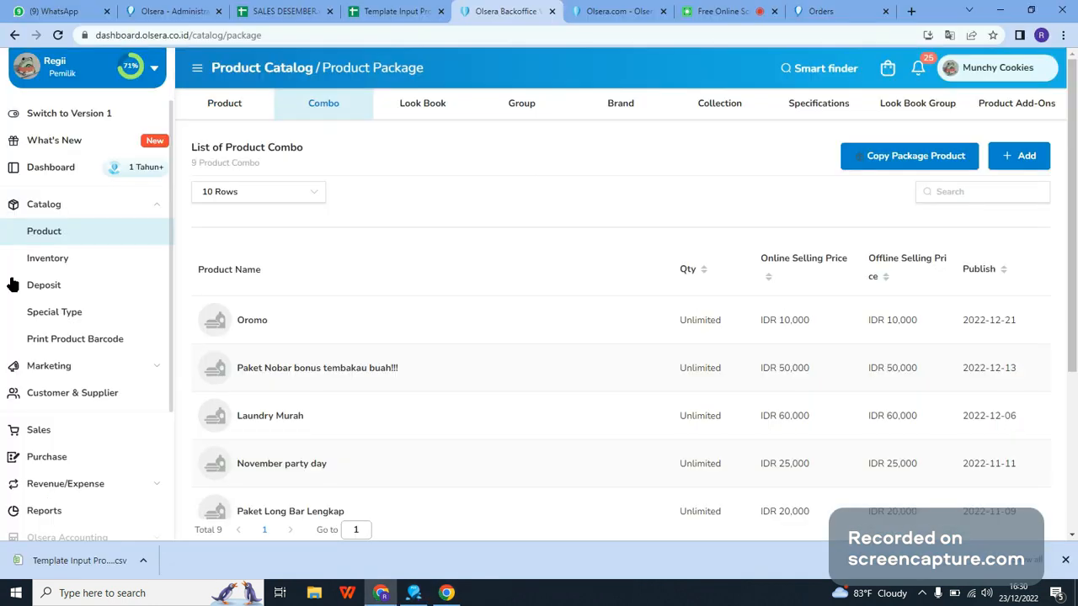
click(51, 204)
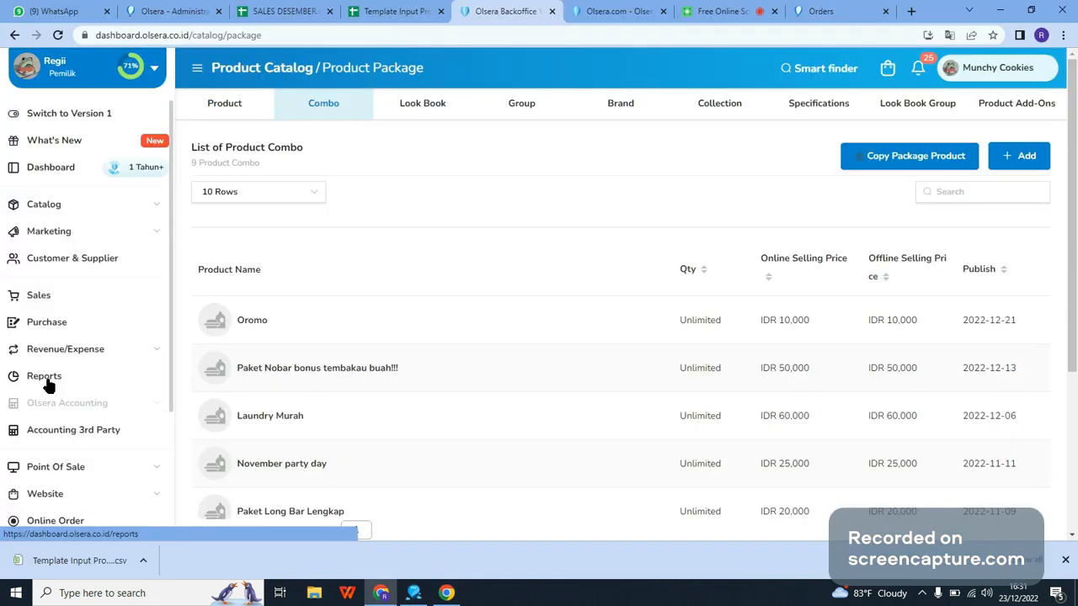
click(47, 378)
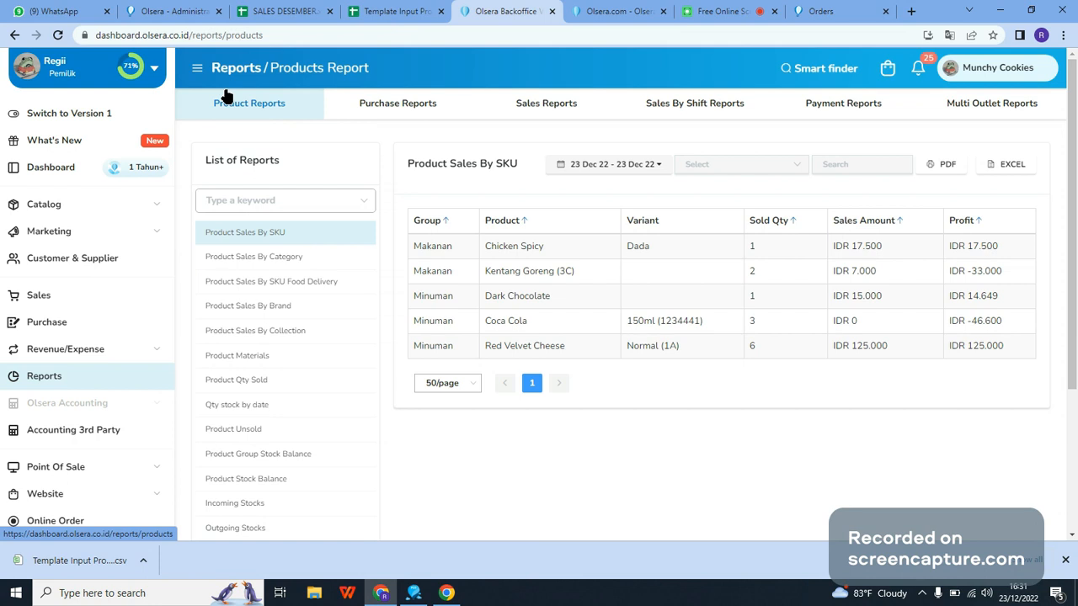
Step: Examine the Product Sales By Category report and the order details of the Makanan category, and return to the category list
click(294, 258)
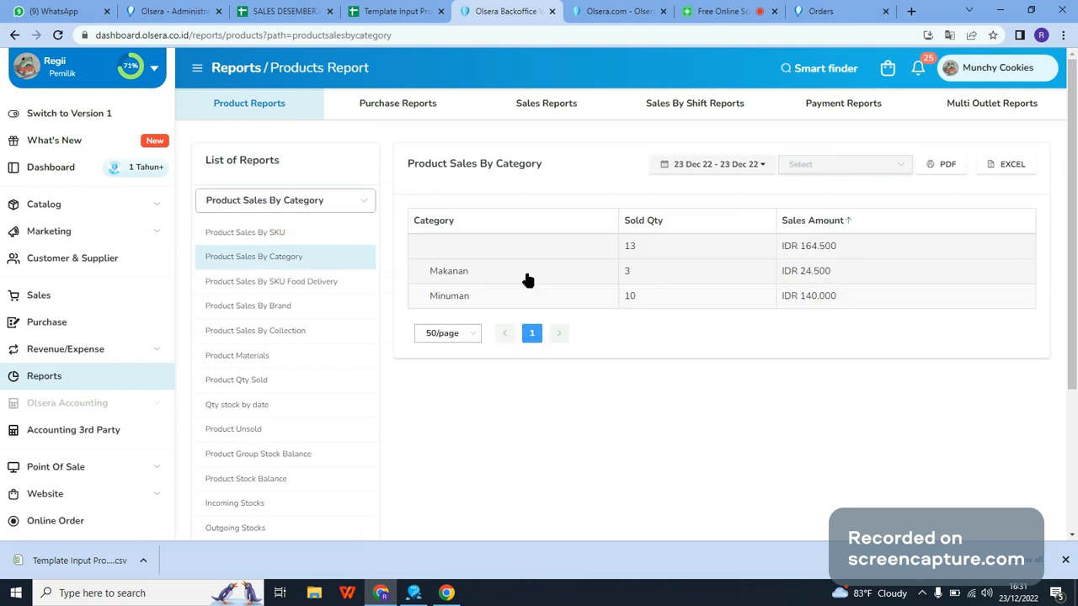
click(528, 279)
scroll(509, 210, down, 3)
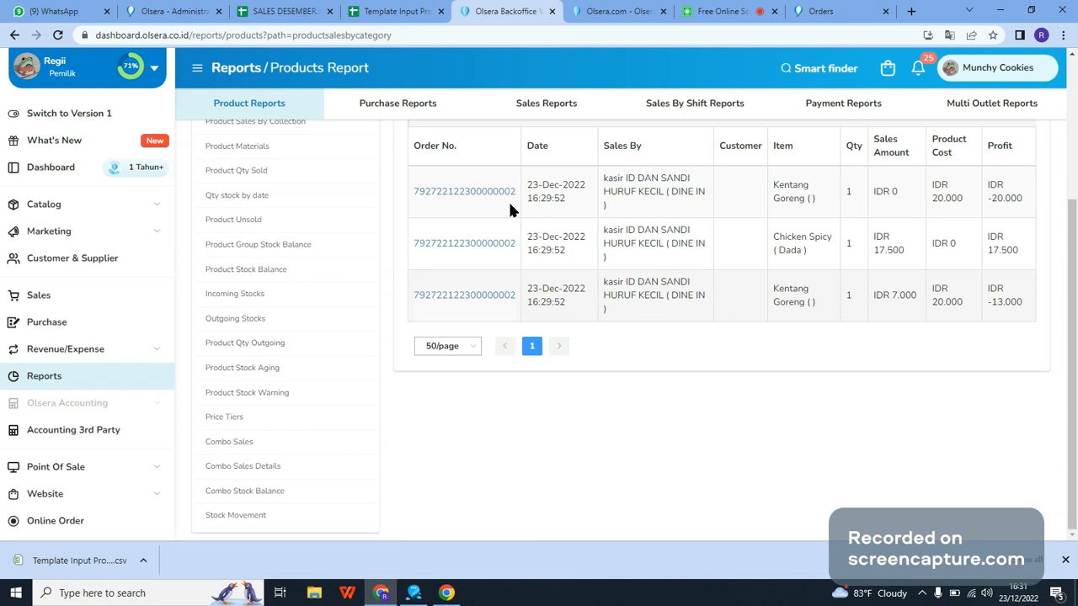
scroll(463, 215, up, 3)
click(422, 222)
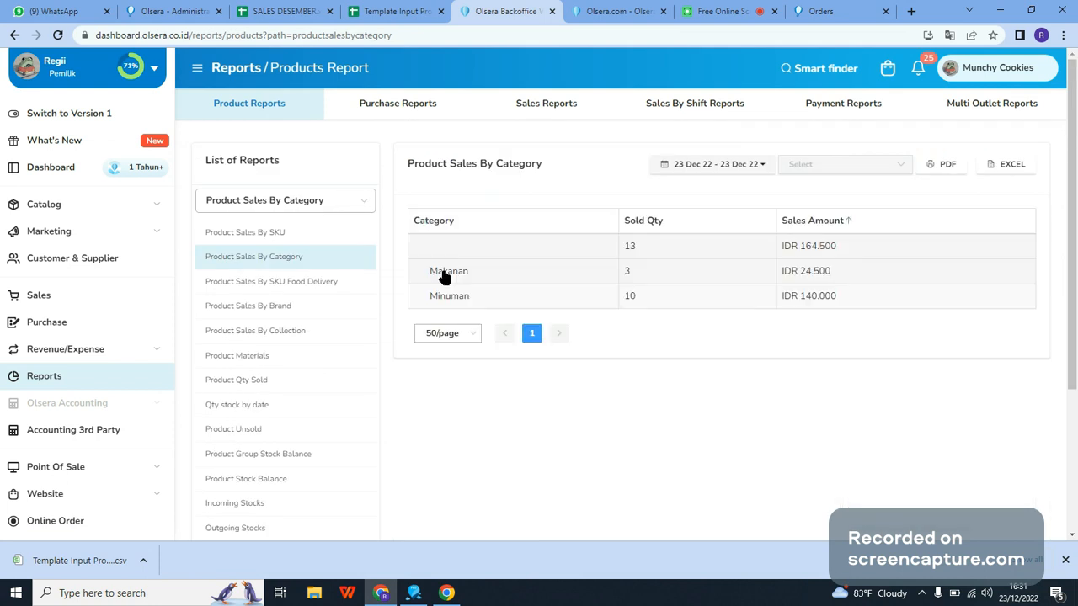
Step: Open the Product Sales By SKU report and compare it with the first buy_price entry in the Template Input Produk Olsera spreadsheet
click(253, 233)
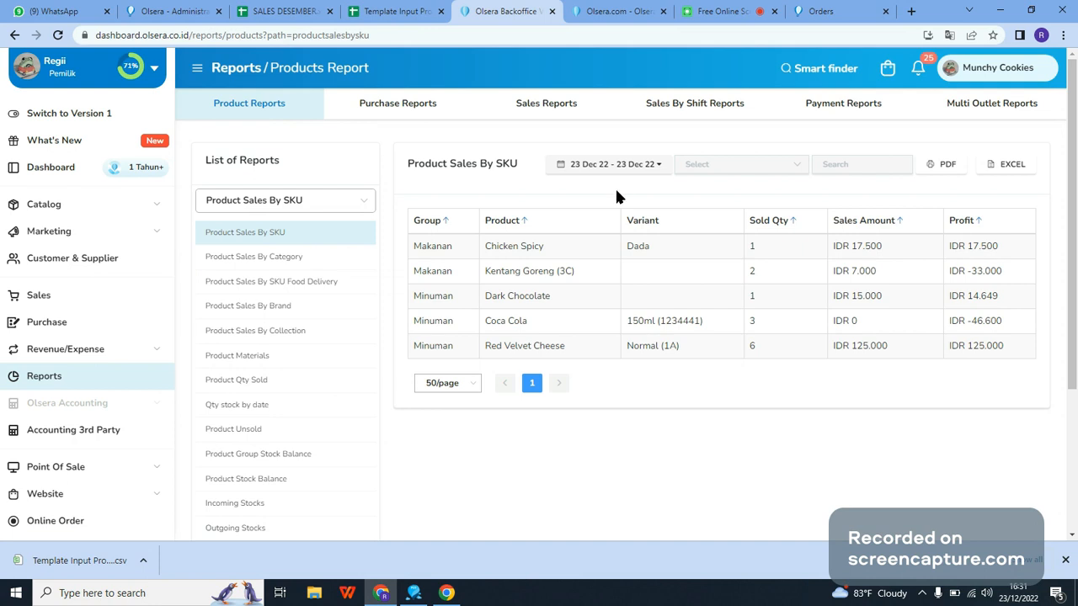
click(435, 8)
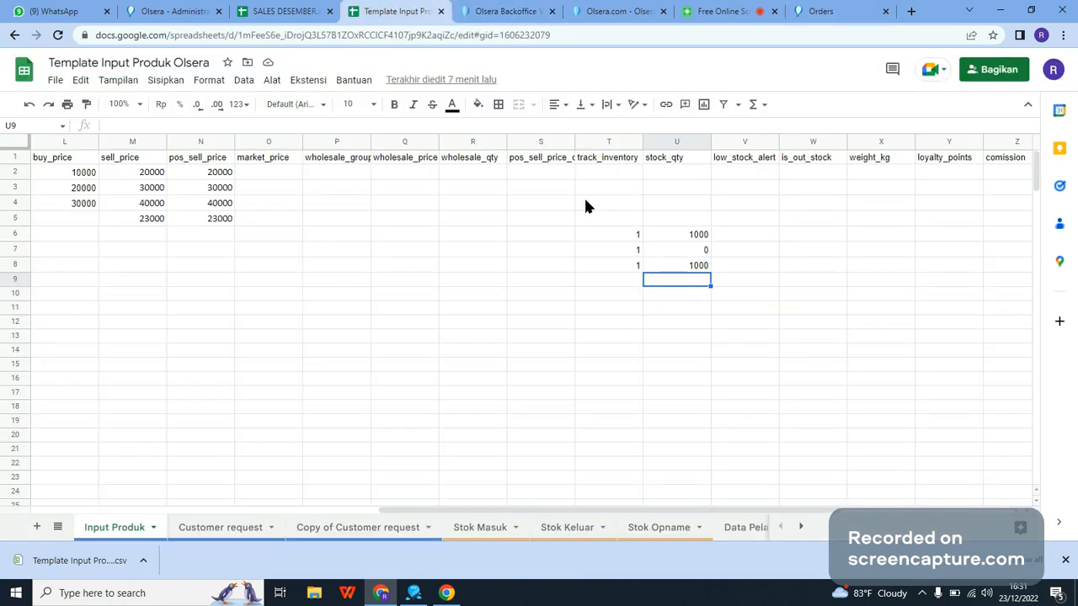
click(82, 173)
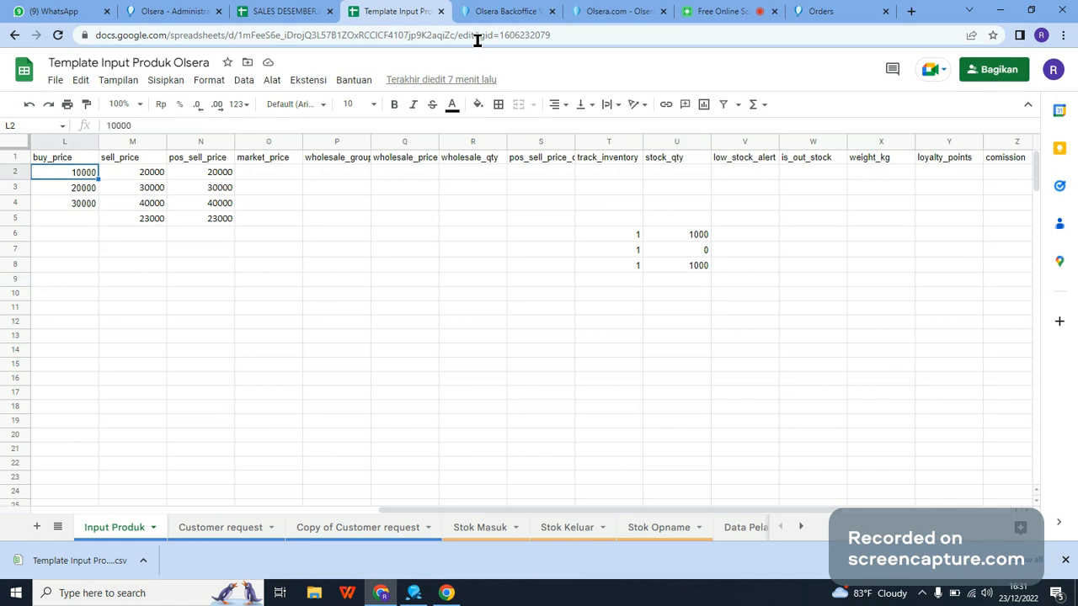
click(497, 11)
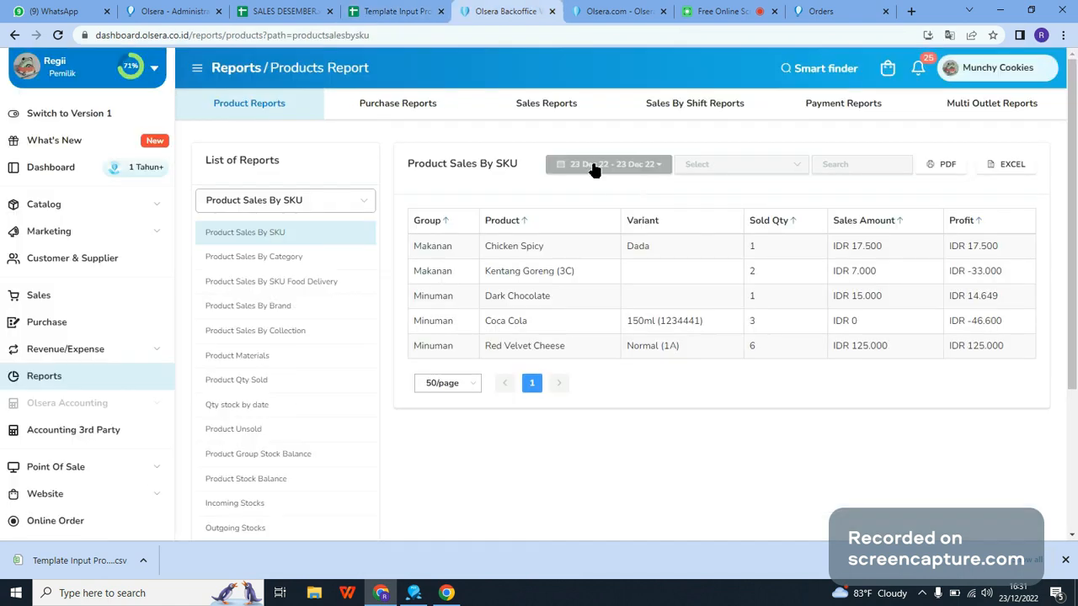
Step: Examine the available date range presets and the product rows of the Product Sales By SKU report
click(595, 166)
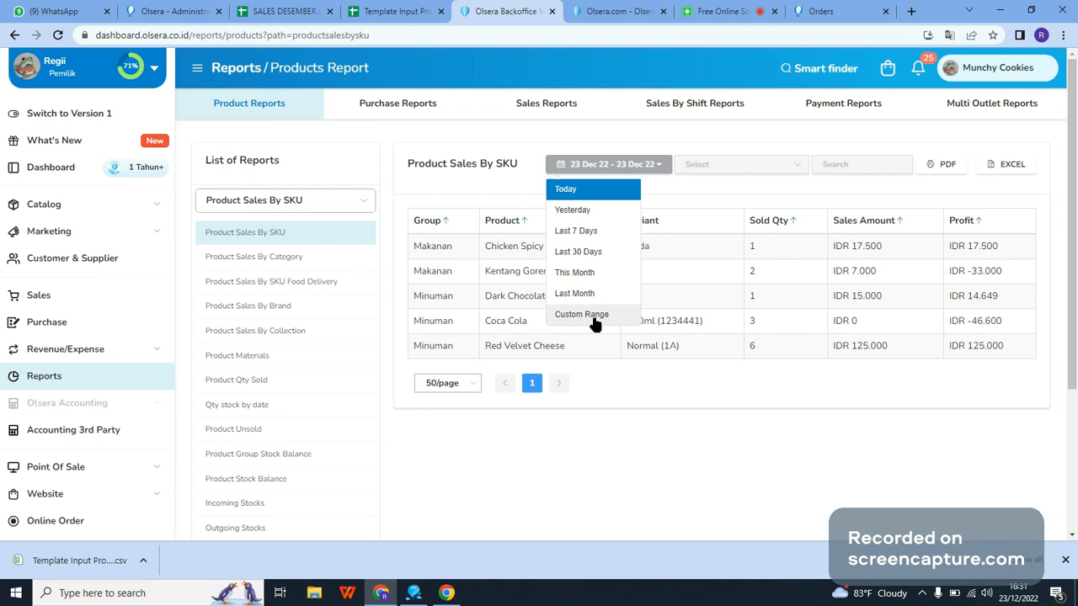
click(618, 419)
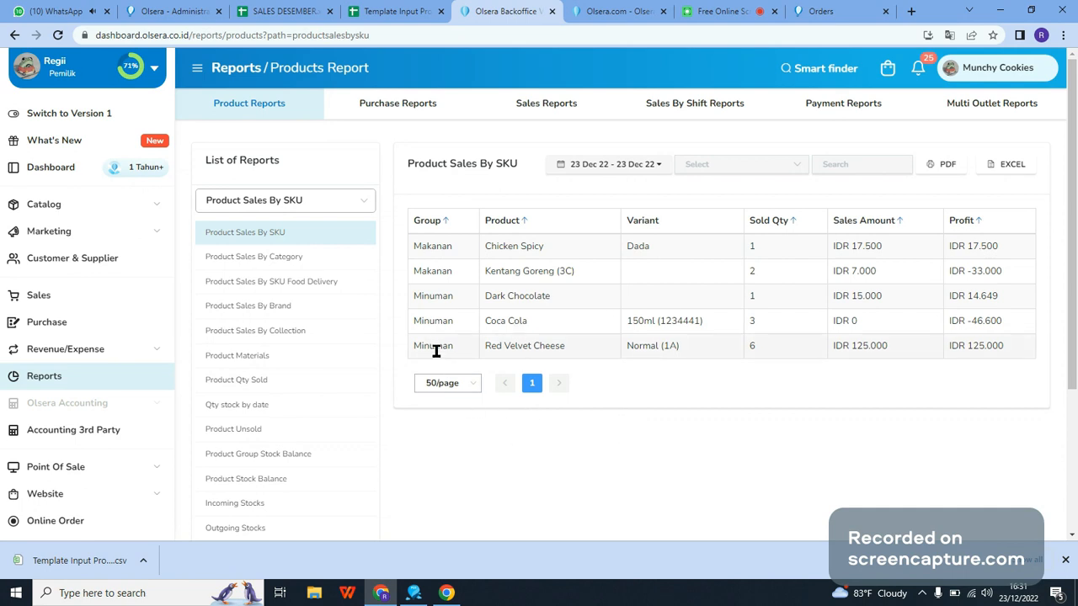
drag(411, 245, 1026, 363)
click(1026, 364)
Step: View the Product Sales By SKU report for Last 7 Days and for Last 30 Days, reviewing the product rows to the end
click(599, 165)
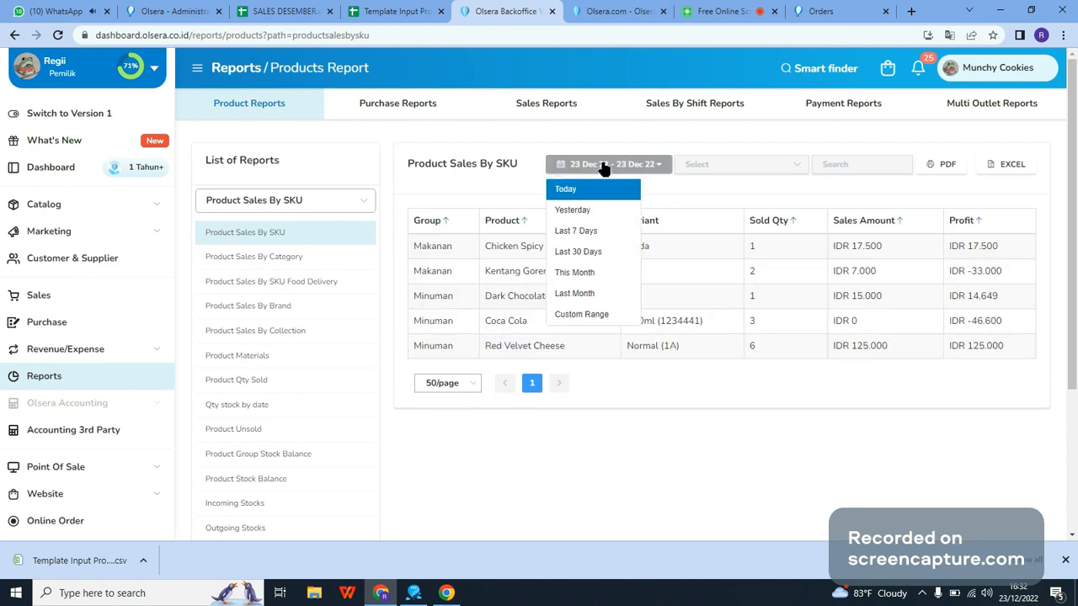
click(582, 232)
click(607, 164)
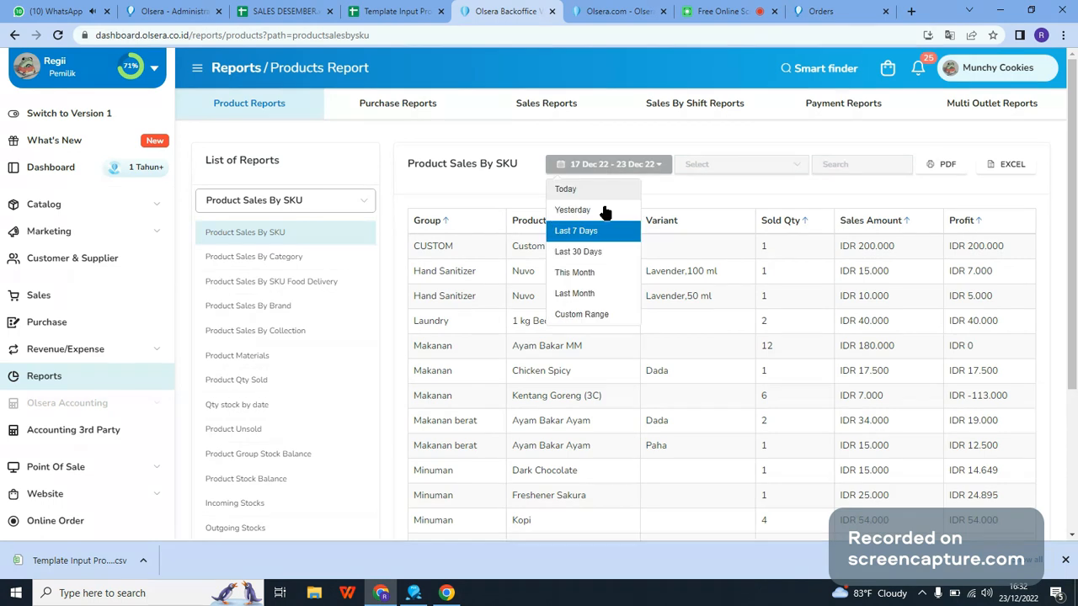
click(606, 253)
scroll(659, 482, down, 3)
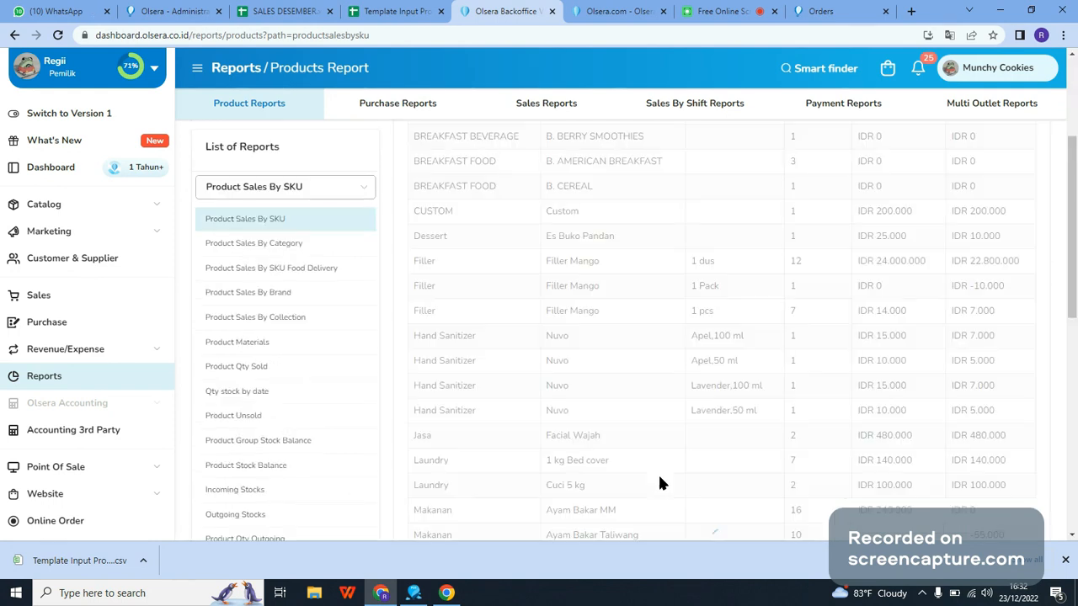
scroll(659, 480, down, 5)
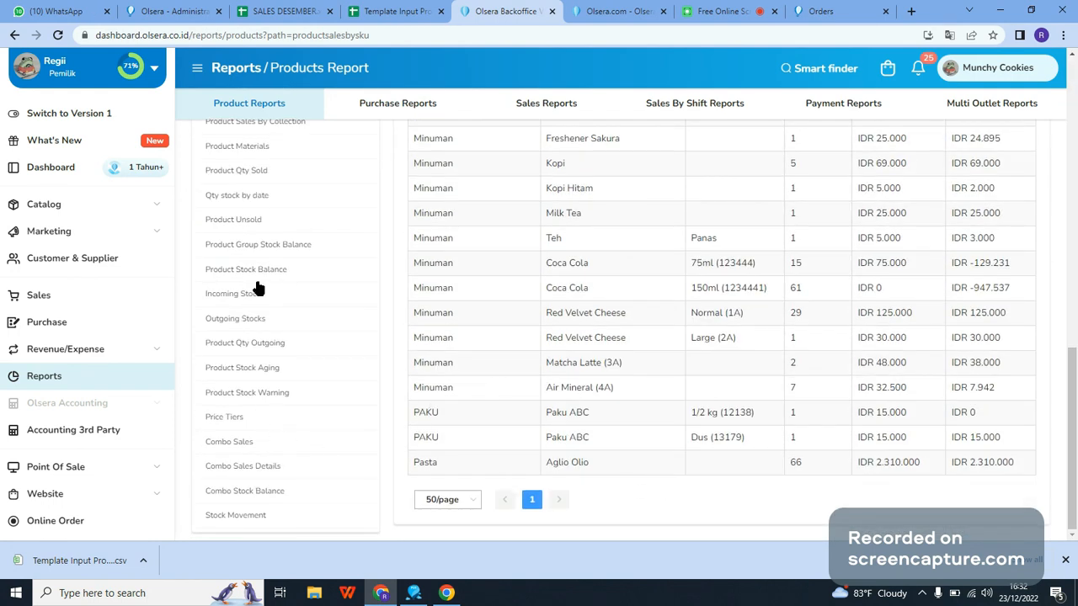
scroll(306, 393, up, 10)
Step: Open the Sales Details report among the sales reports and set its period to Last 30 Days
click(541, 104)
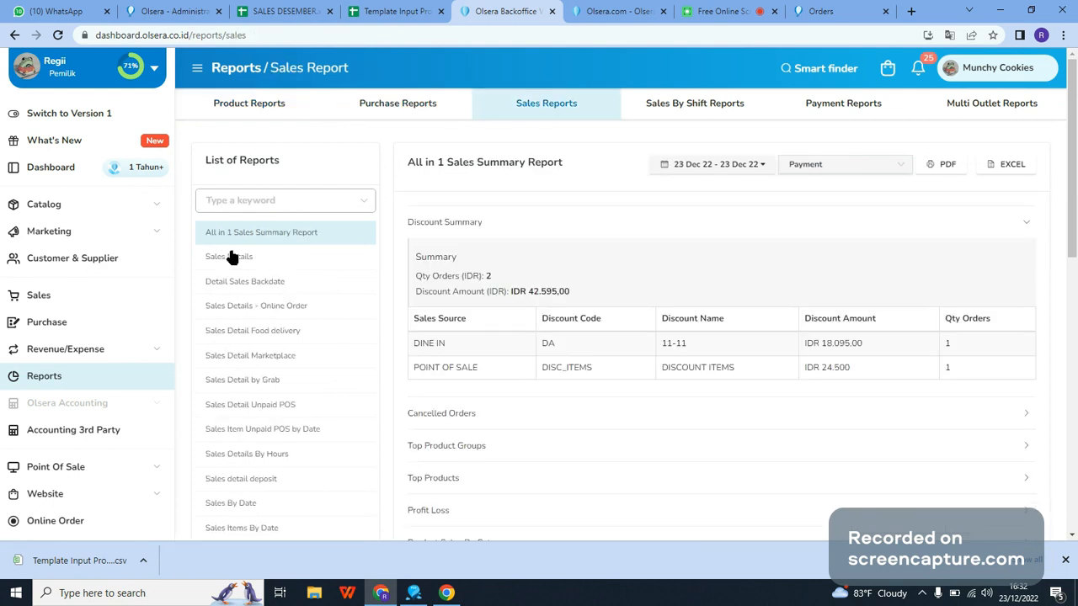
click(233, 262)
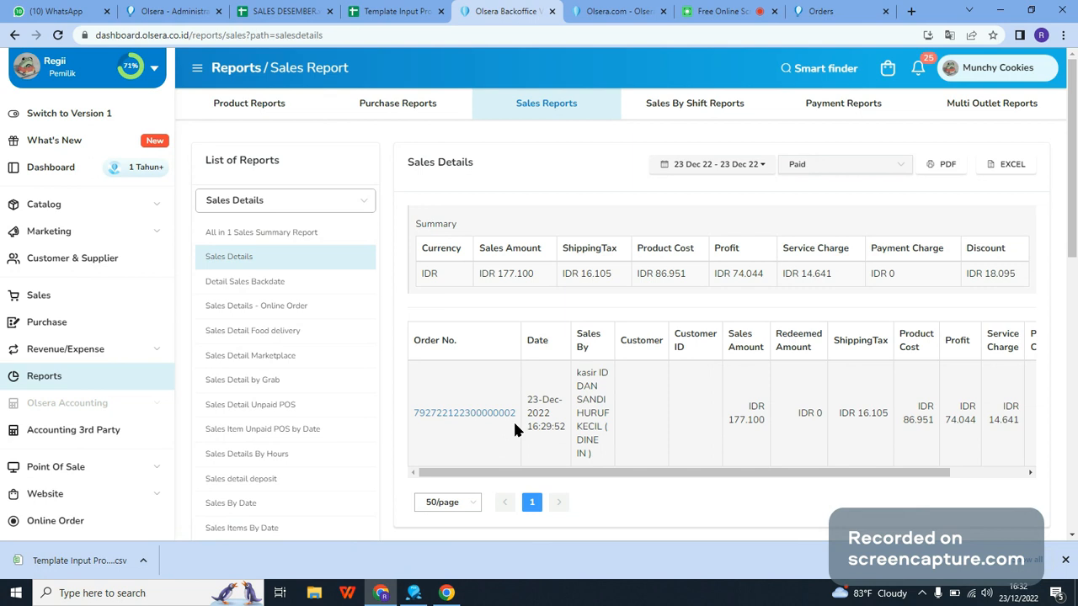
click(711, 164)
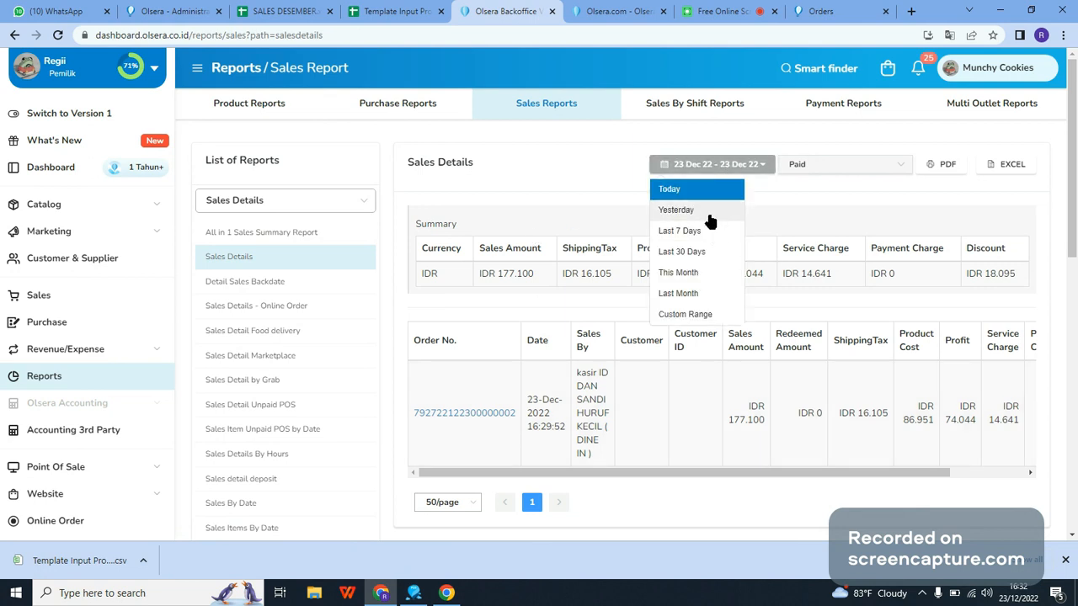
click(706, 251)
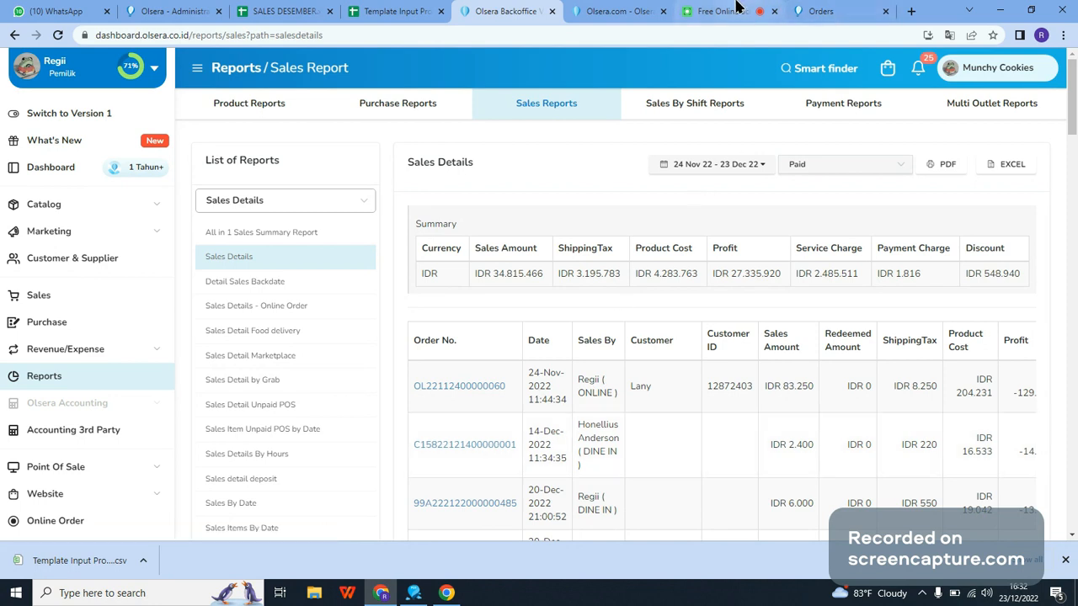
mouse_move(736, 7)
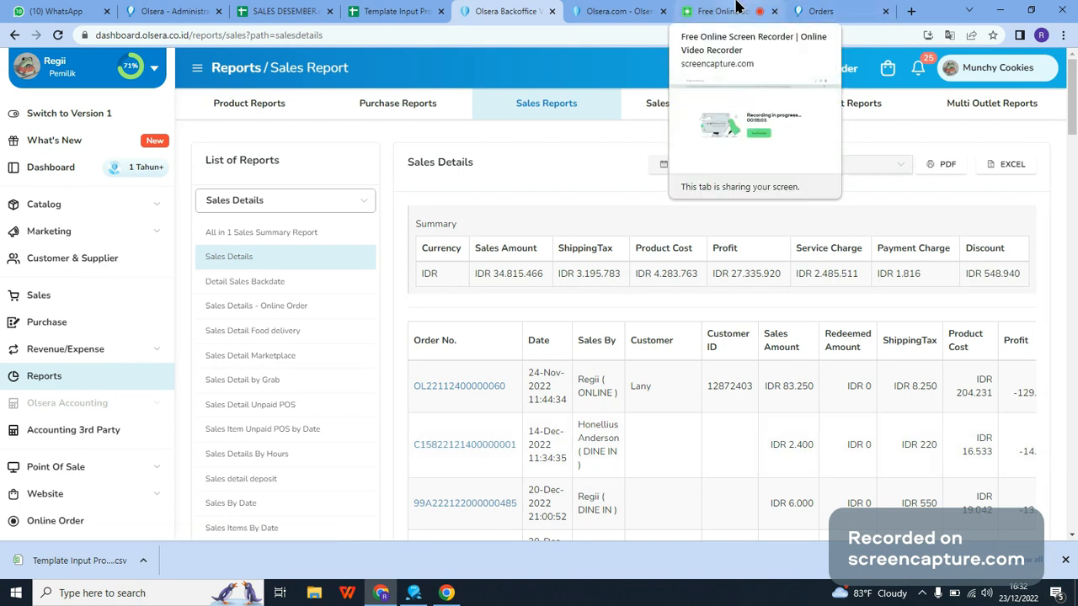